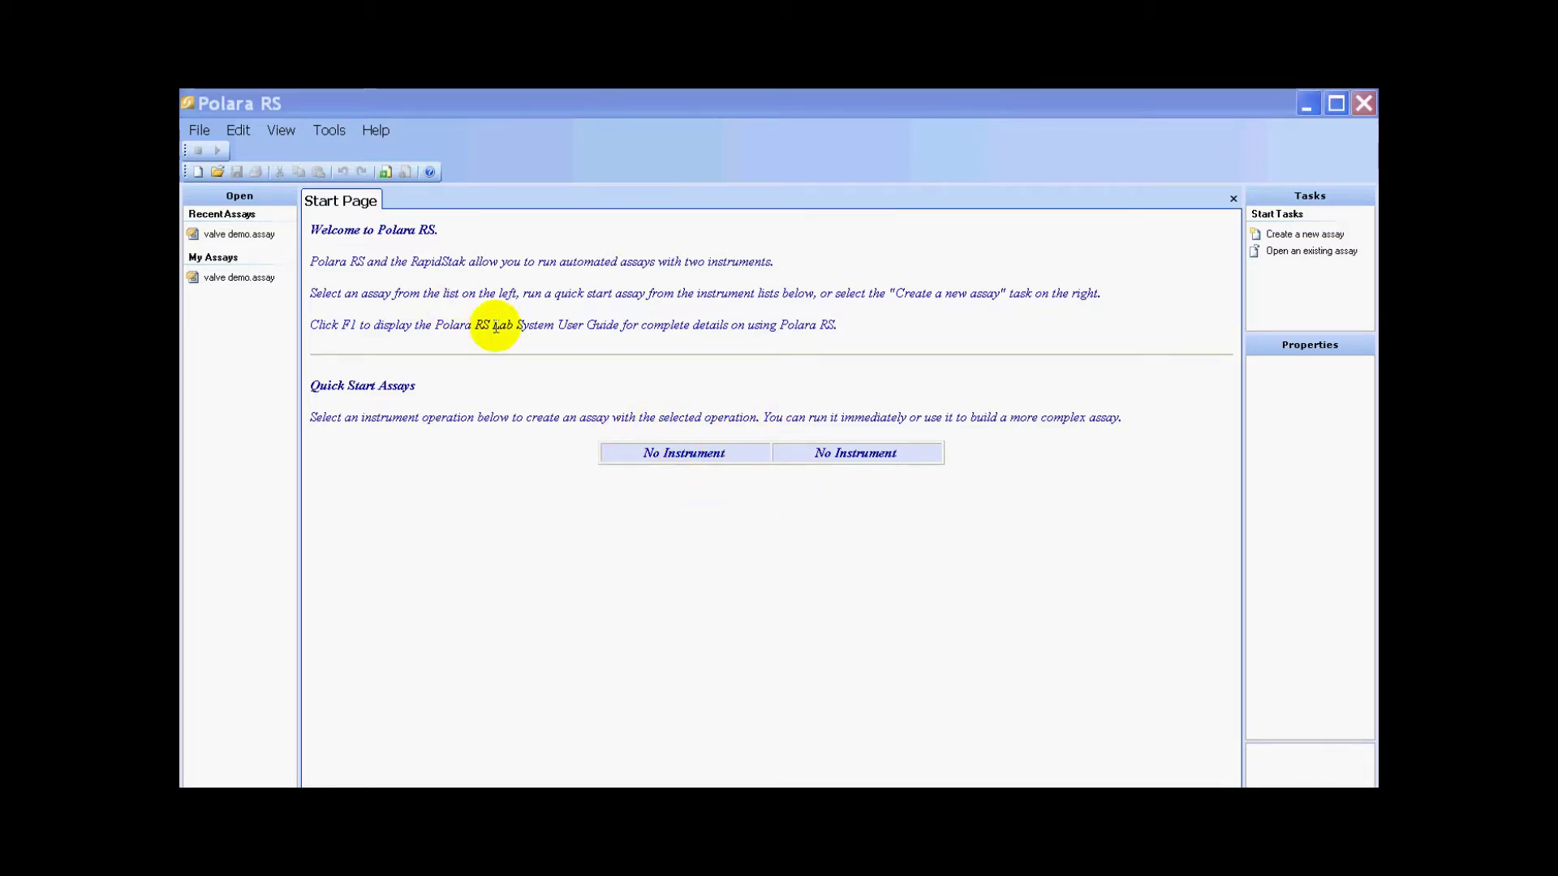
- Open the Equipment tab in Tools > Options, showing the Thermo RapidStak model and two instrument slots
left_click(338, 141)
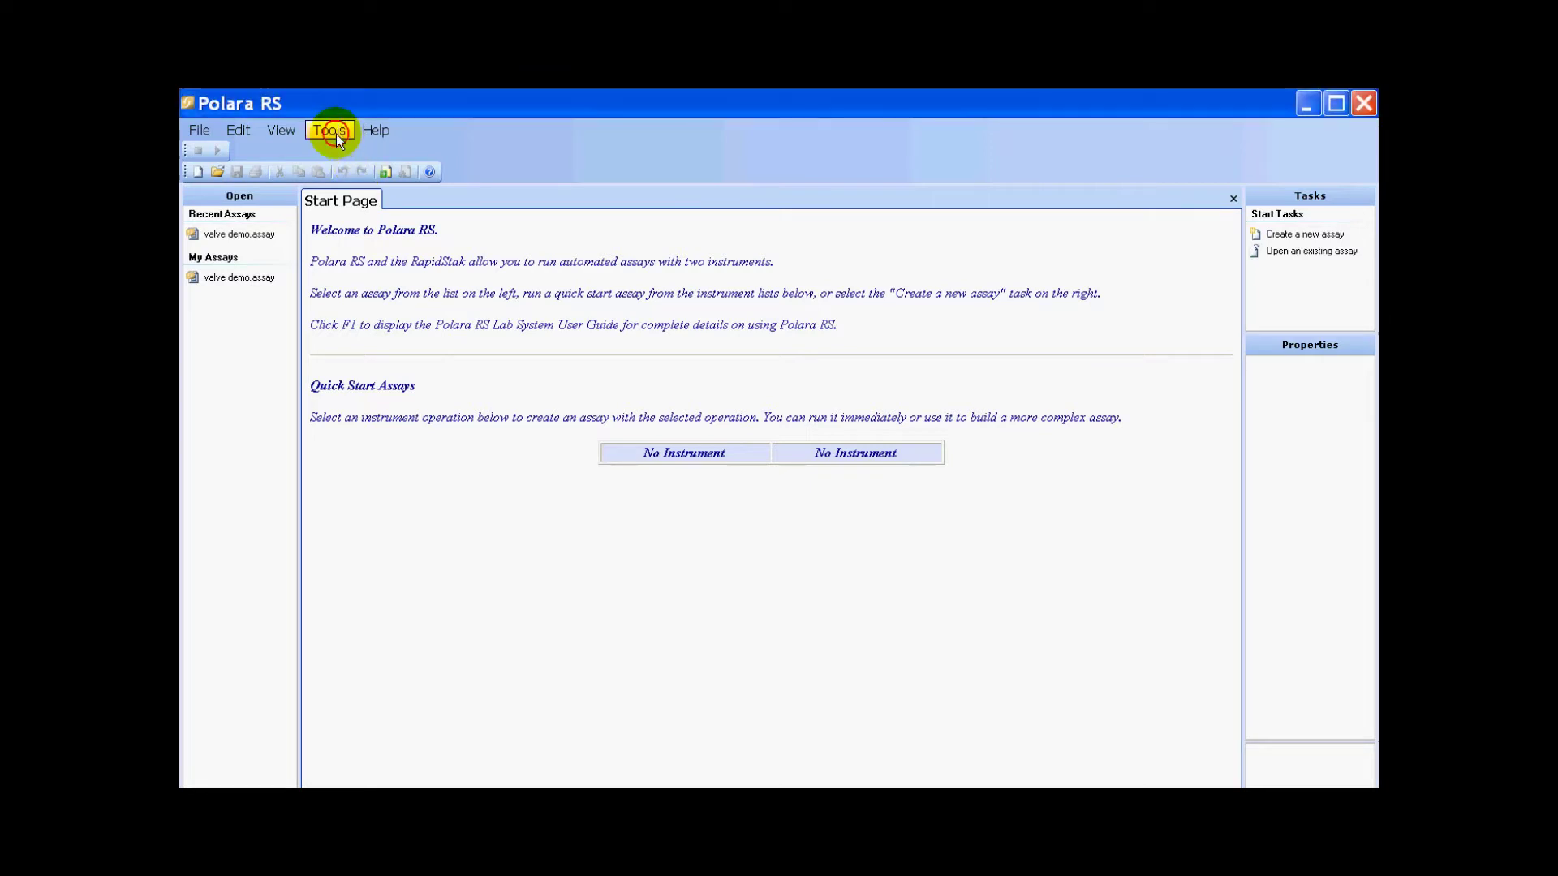
left_click(338, 140)
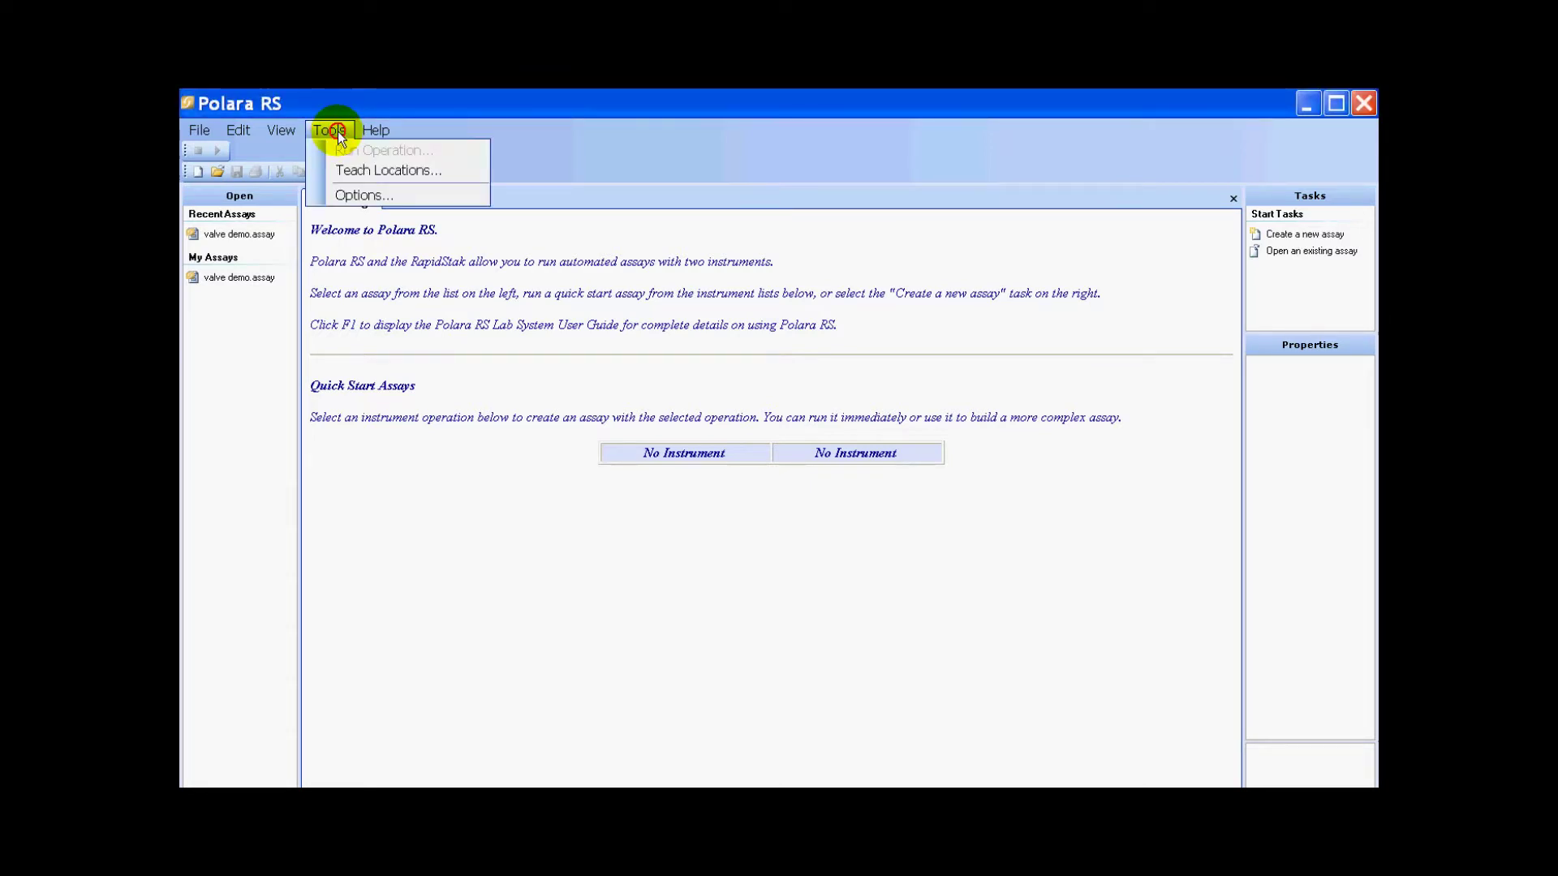
left_click(363, 198)
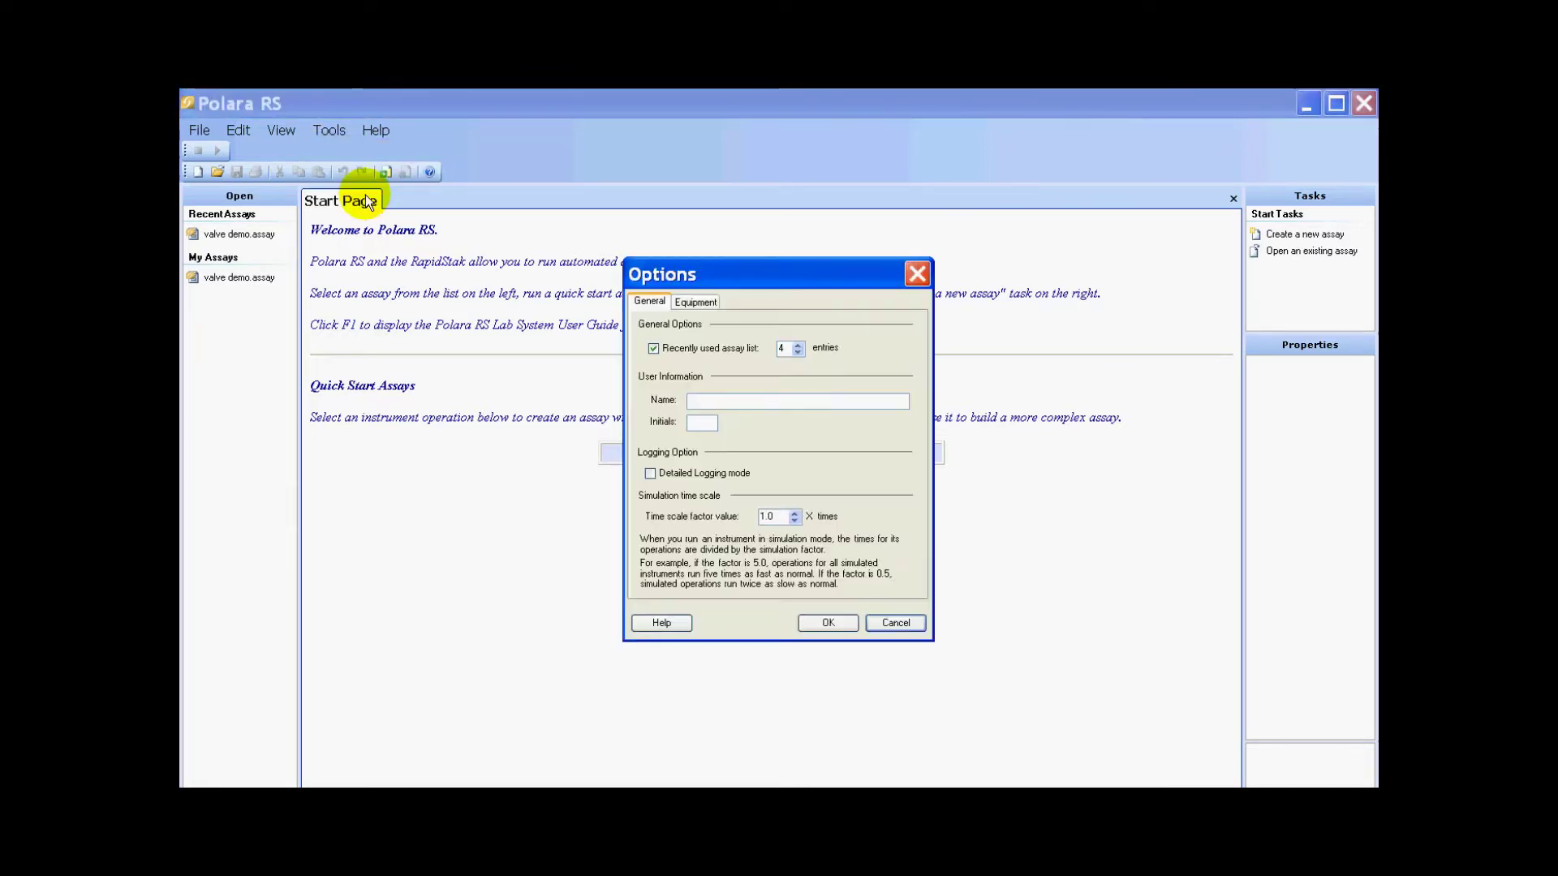
left_click(694, 302)
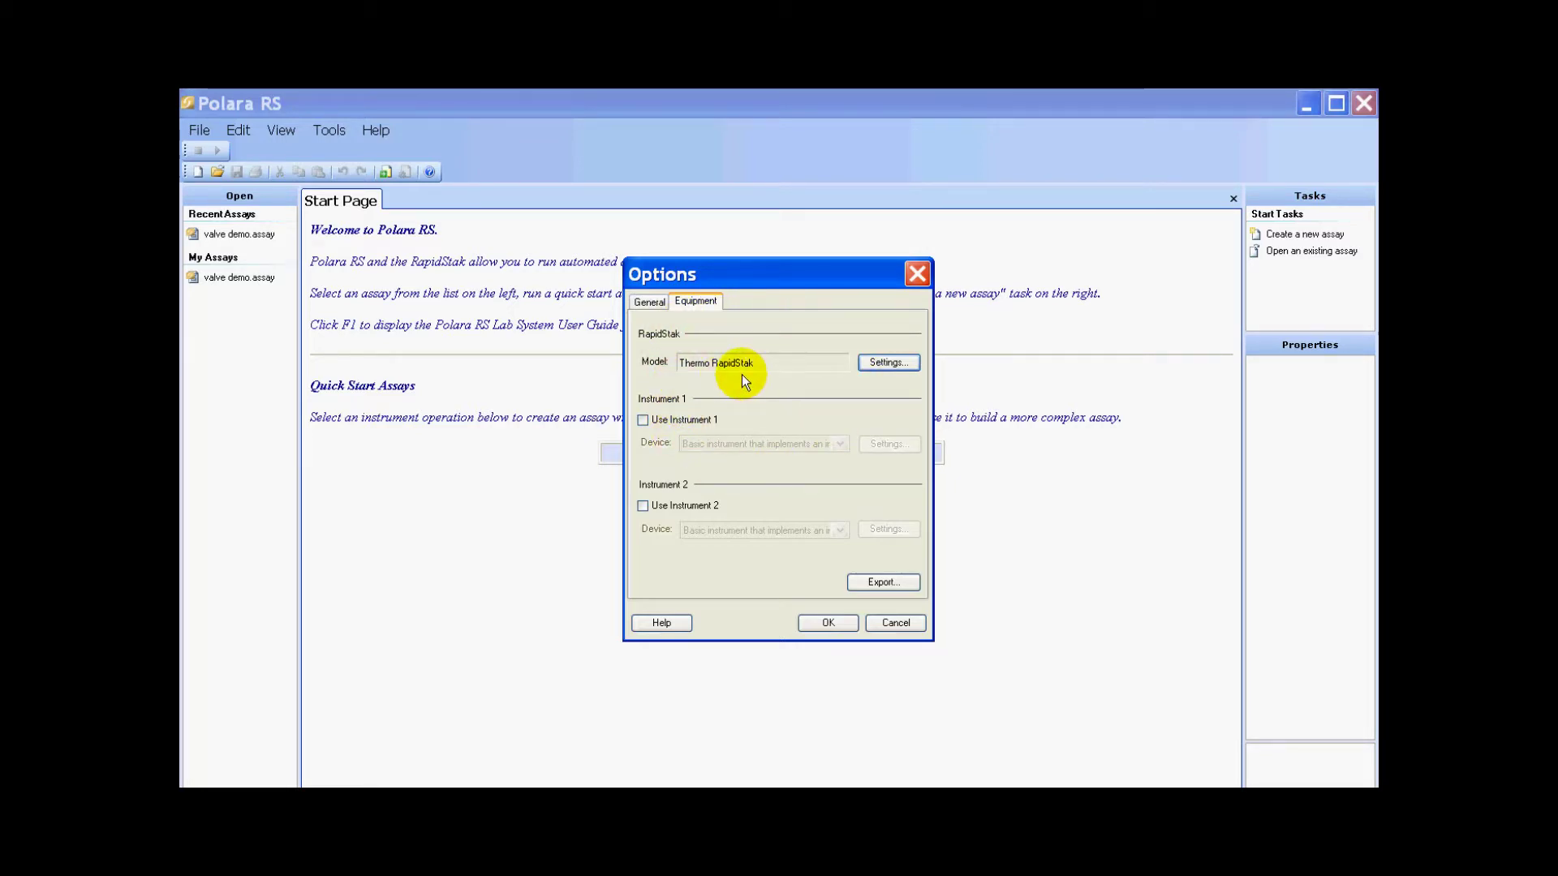
- Change the RapidStak's Mode from Normal to Simulation in Configure RapidStak
left_click(889, 363)
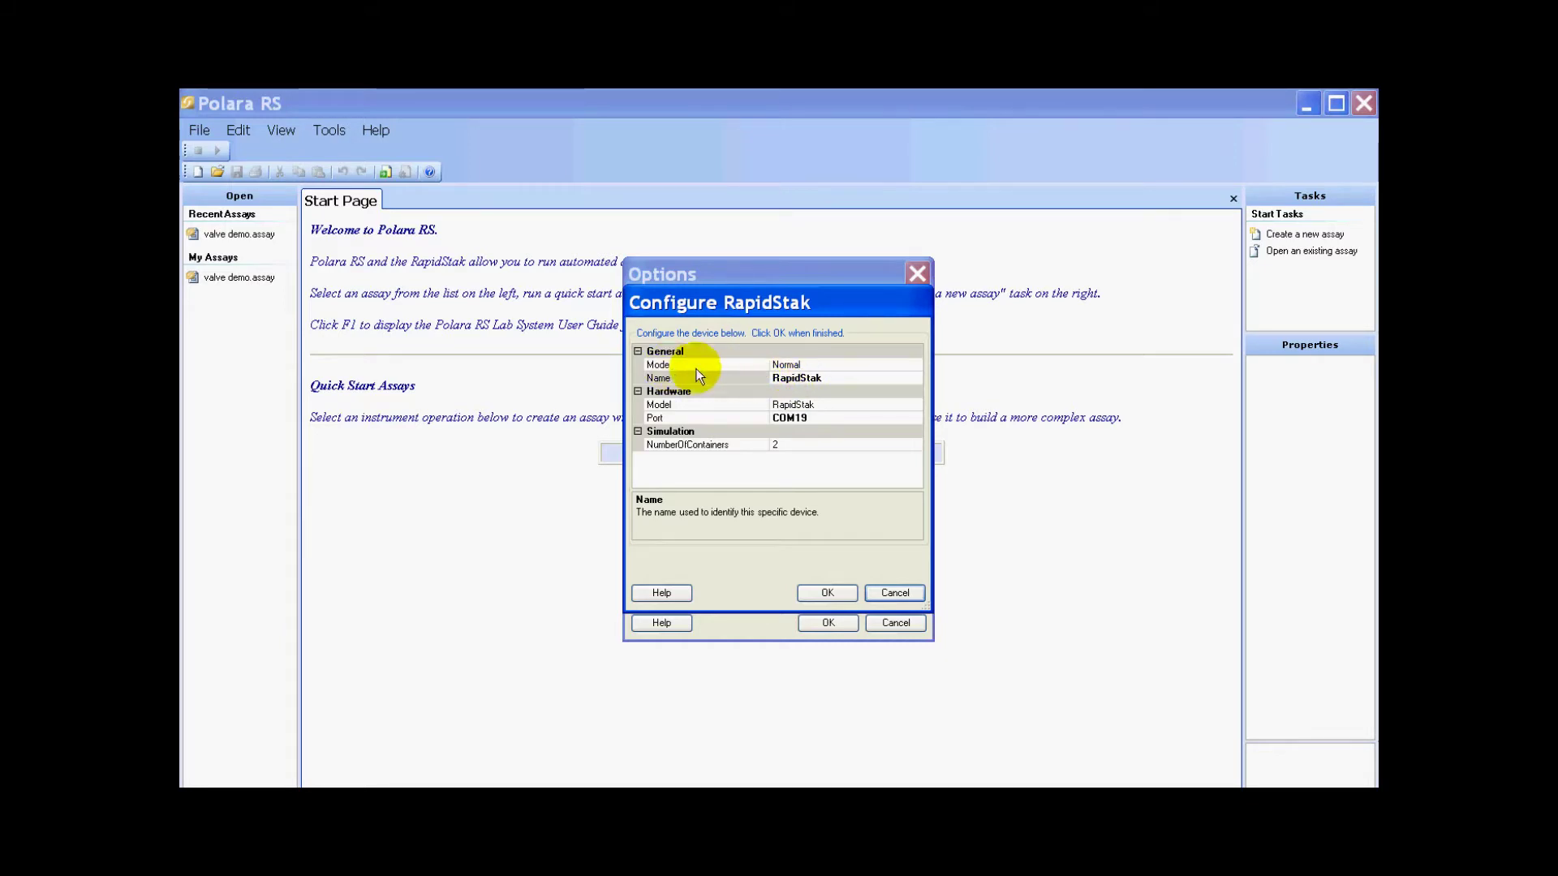
left_click(888, 364)
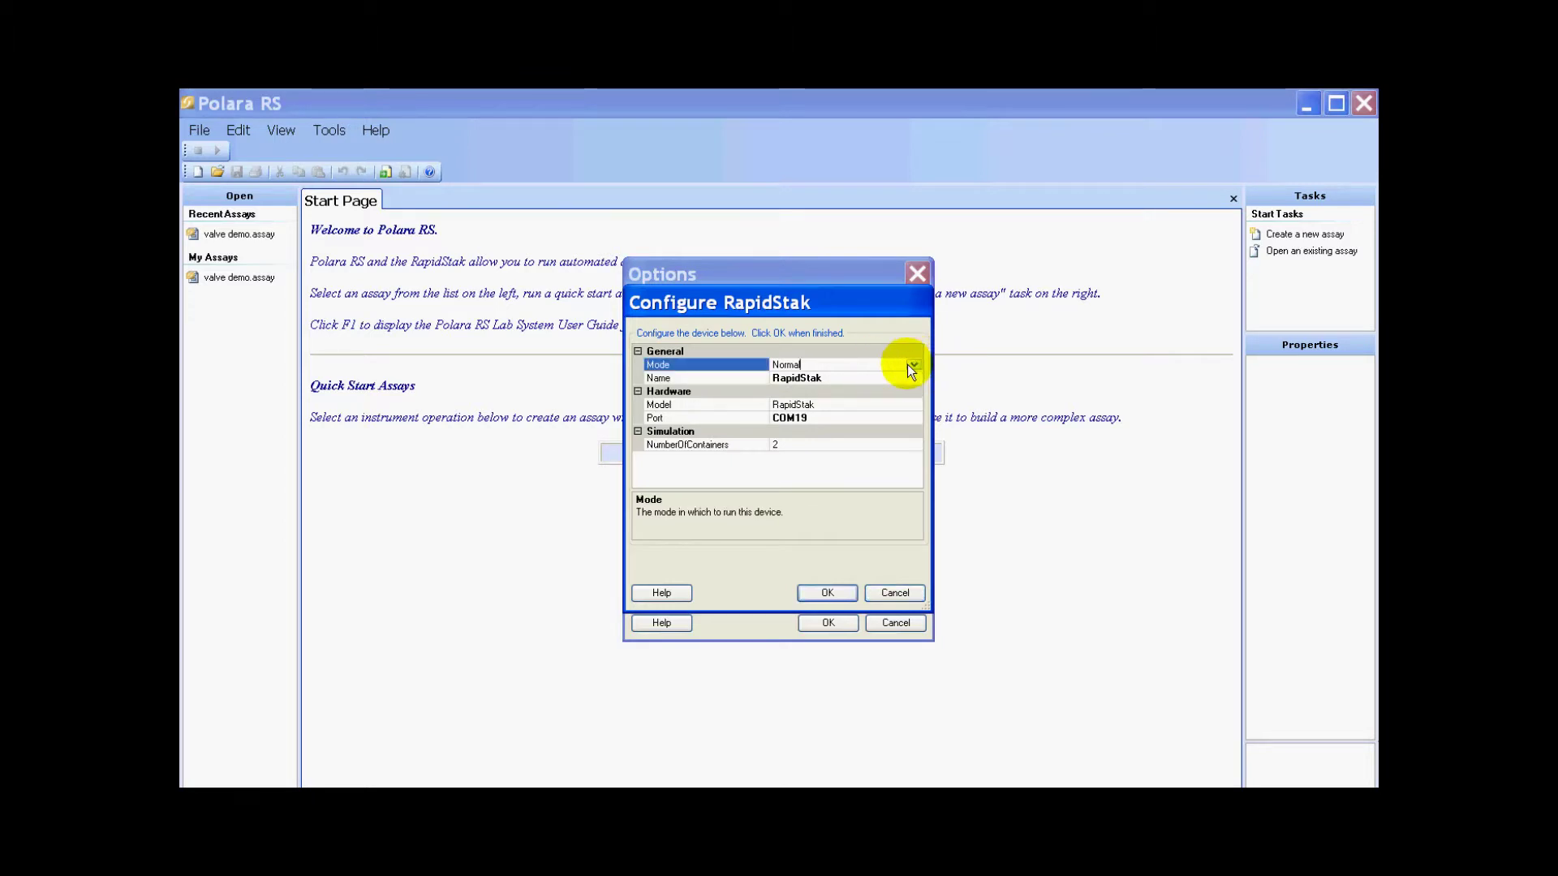
left_click(914, 364)
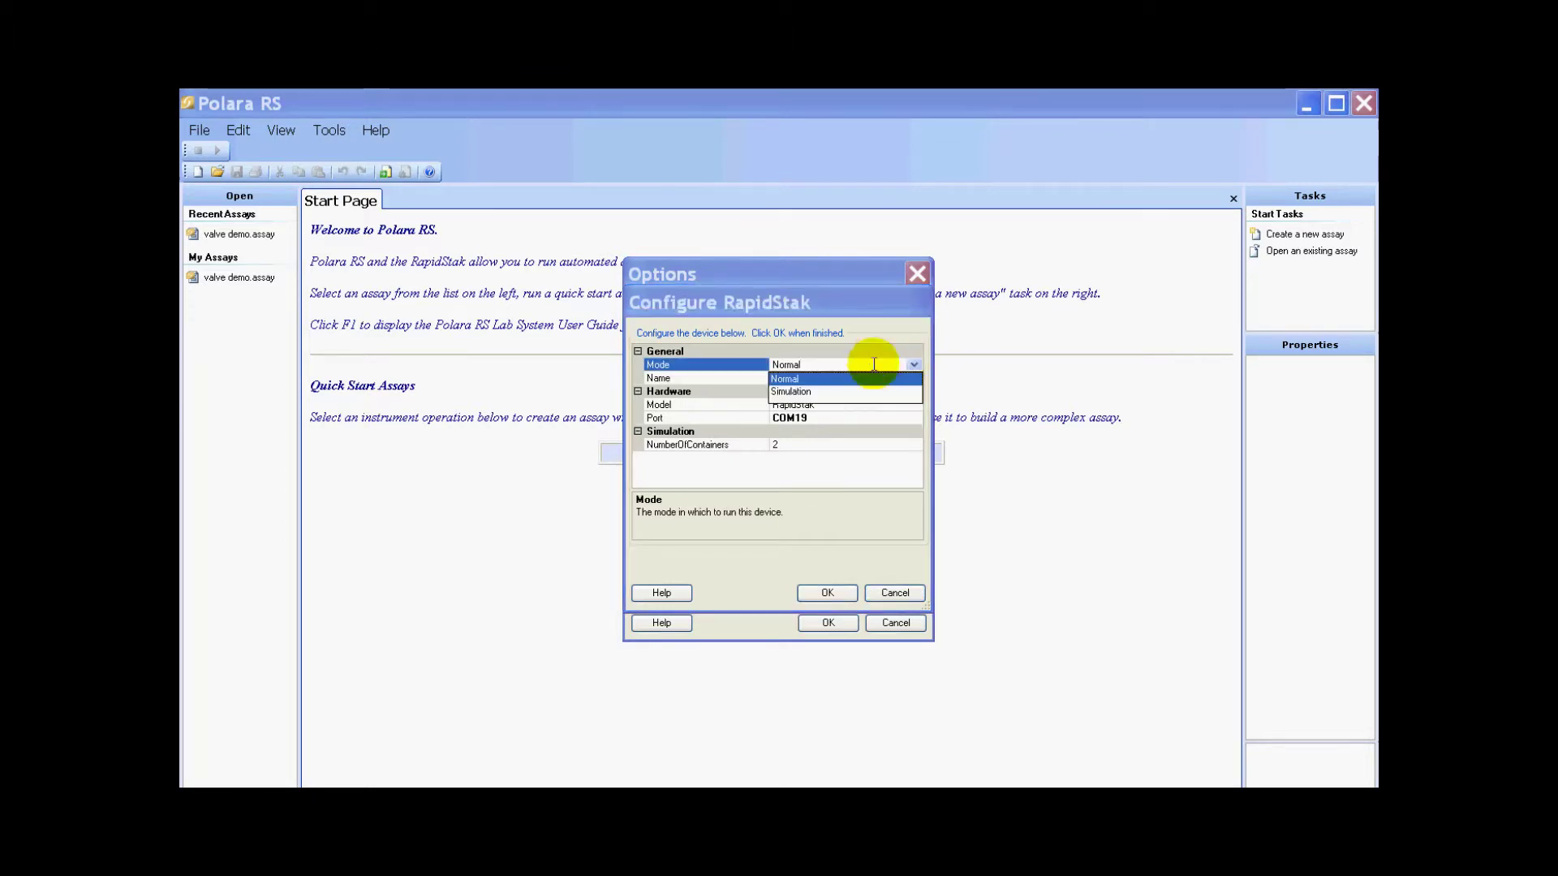
left_click(873, 391)
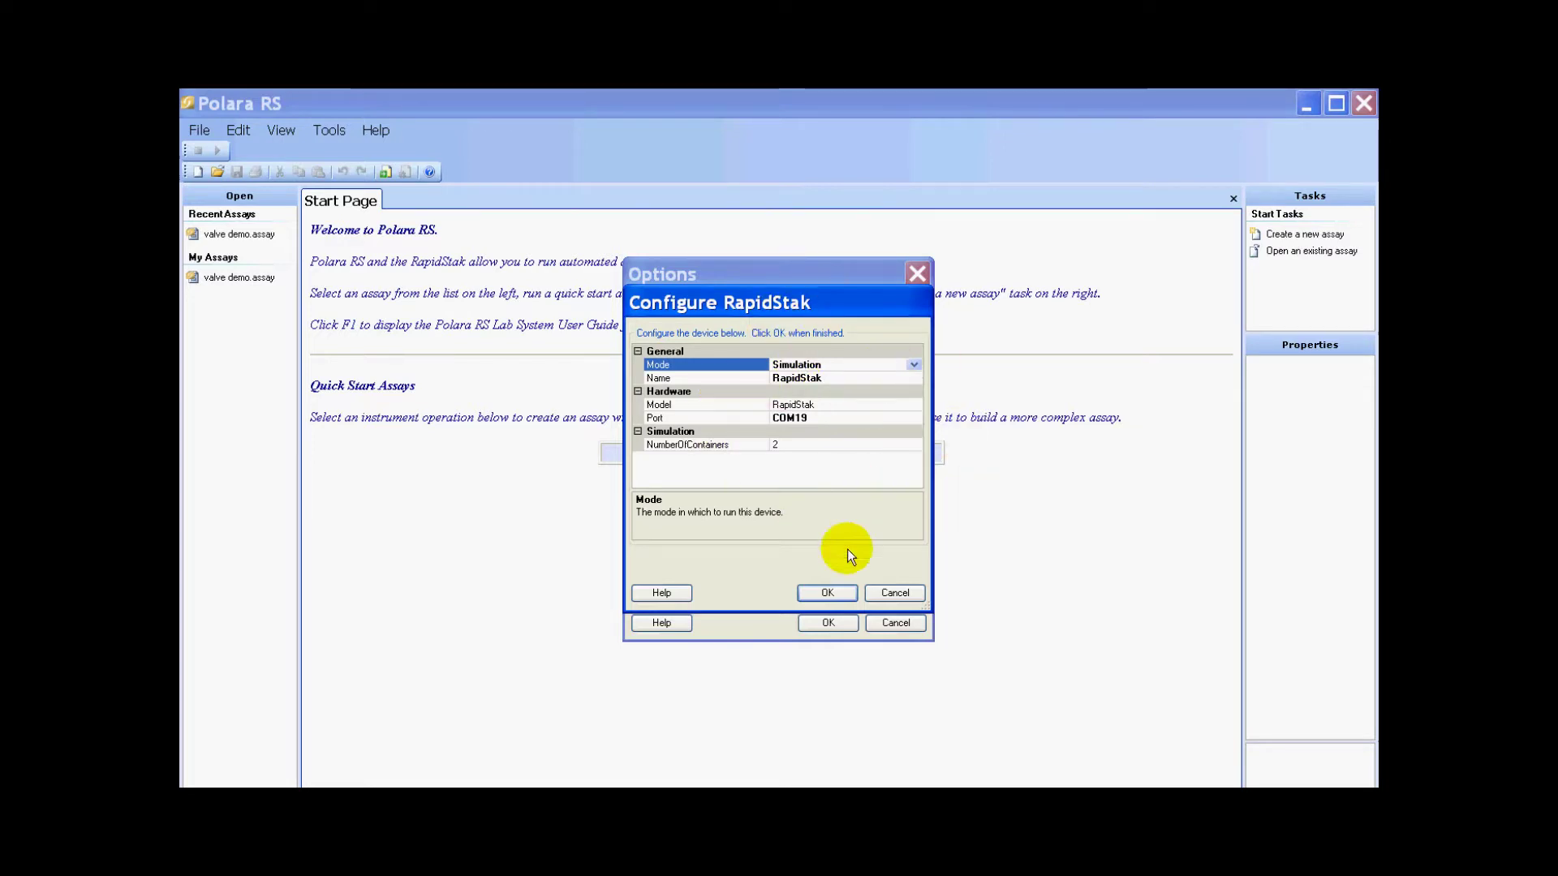
- Confirm the RapidStak settings and enable Instrument 1 as a Thermo MultidropCombi
left_click(826, 592)
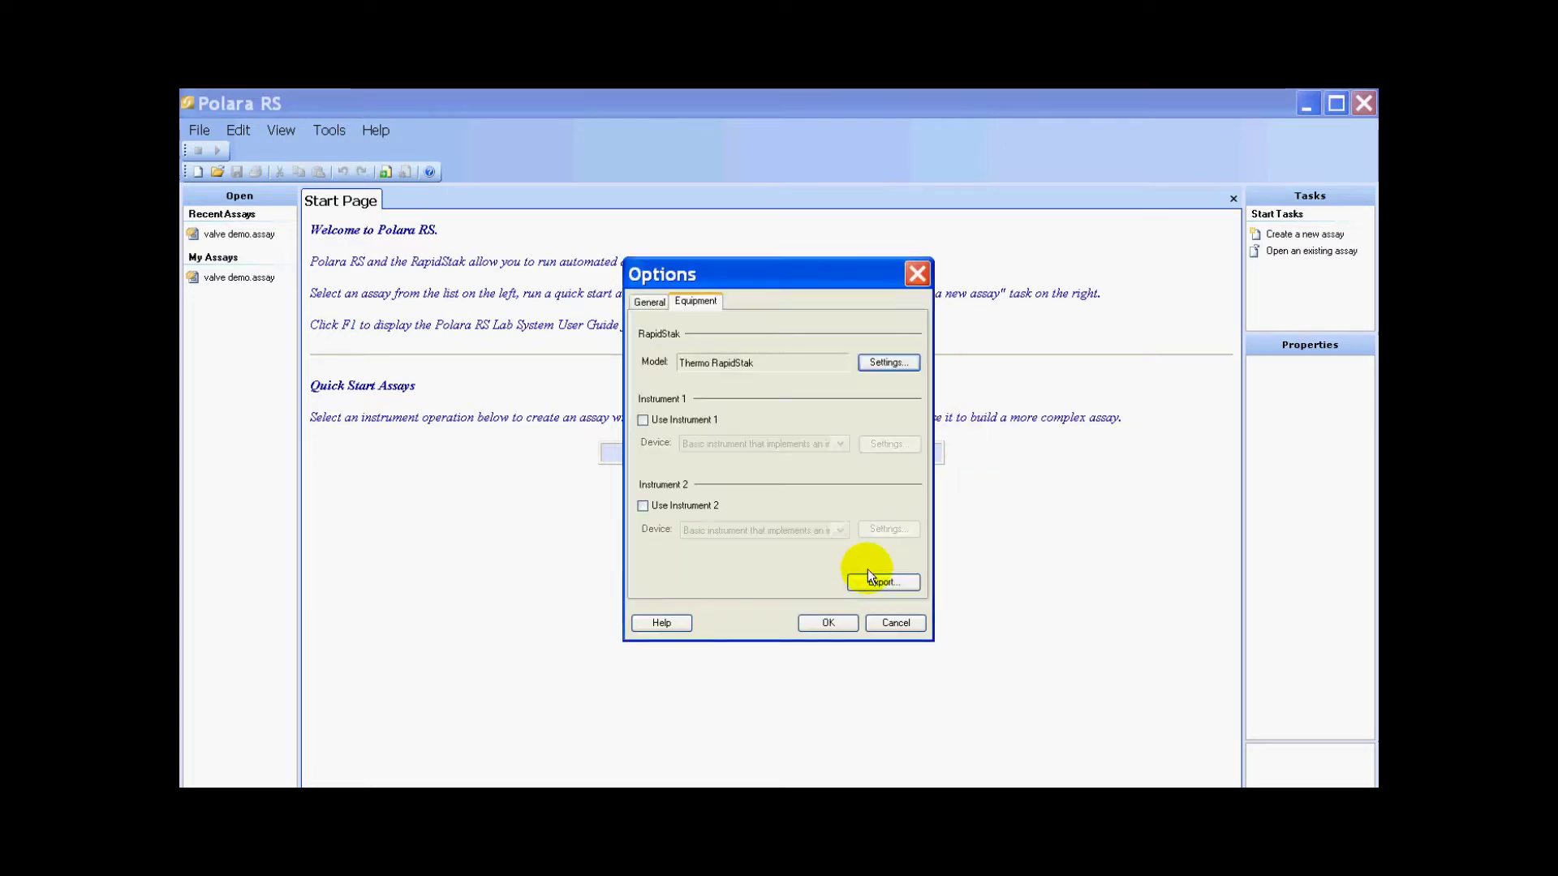
left_click(642, 420)
left_click(839, 445)
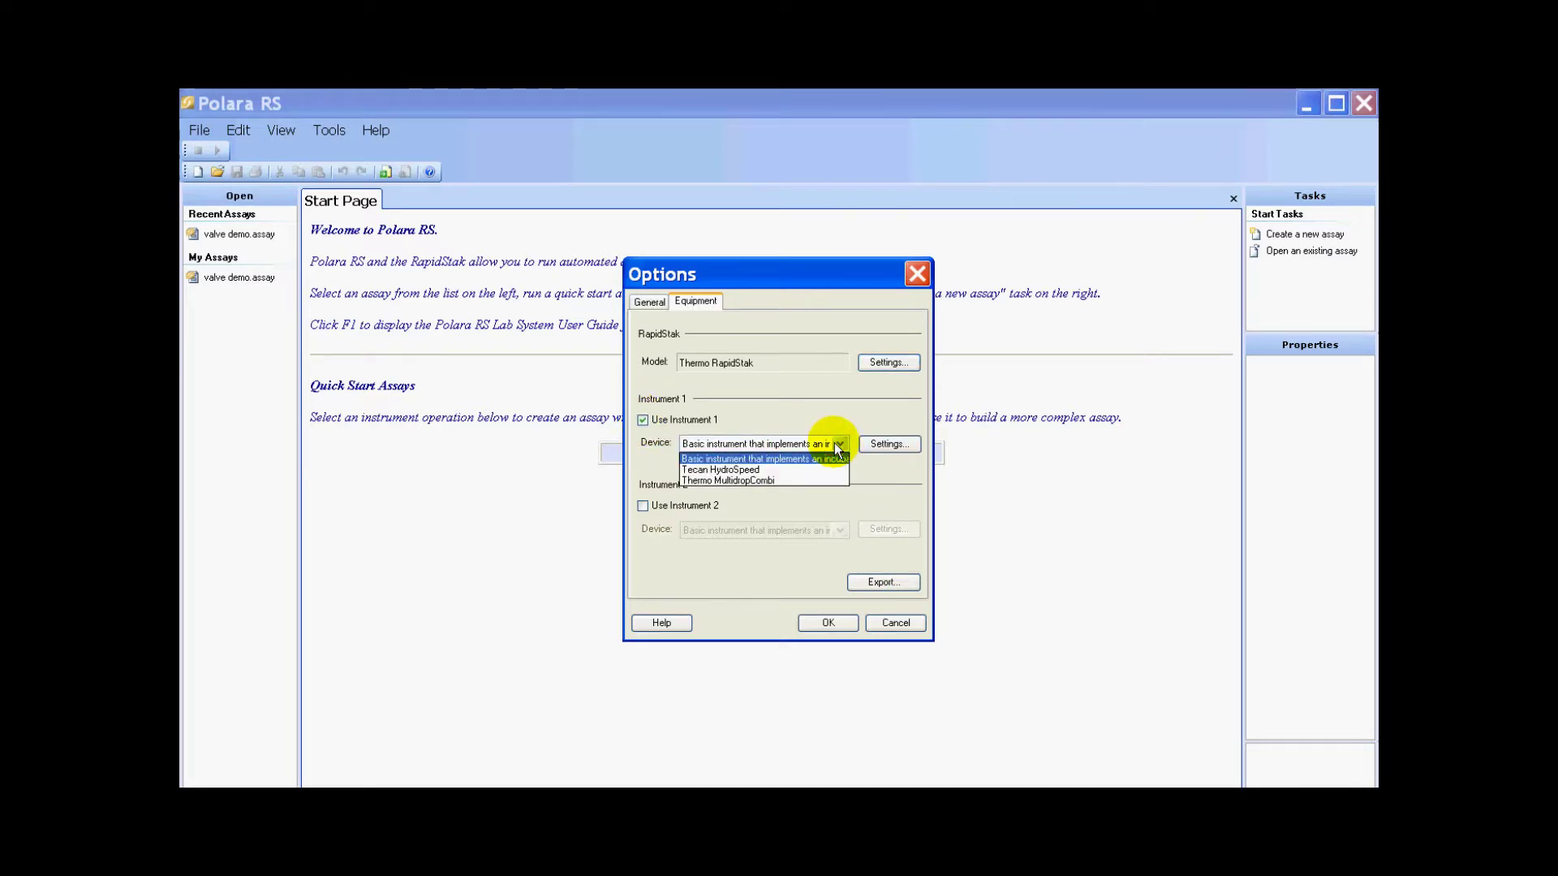
left_click(761, 482)
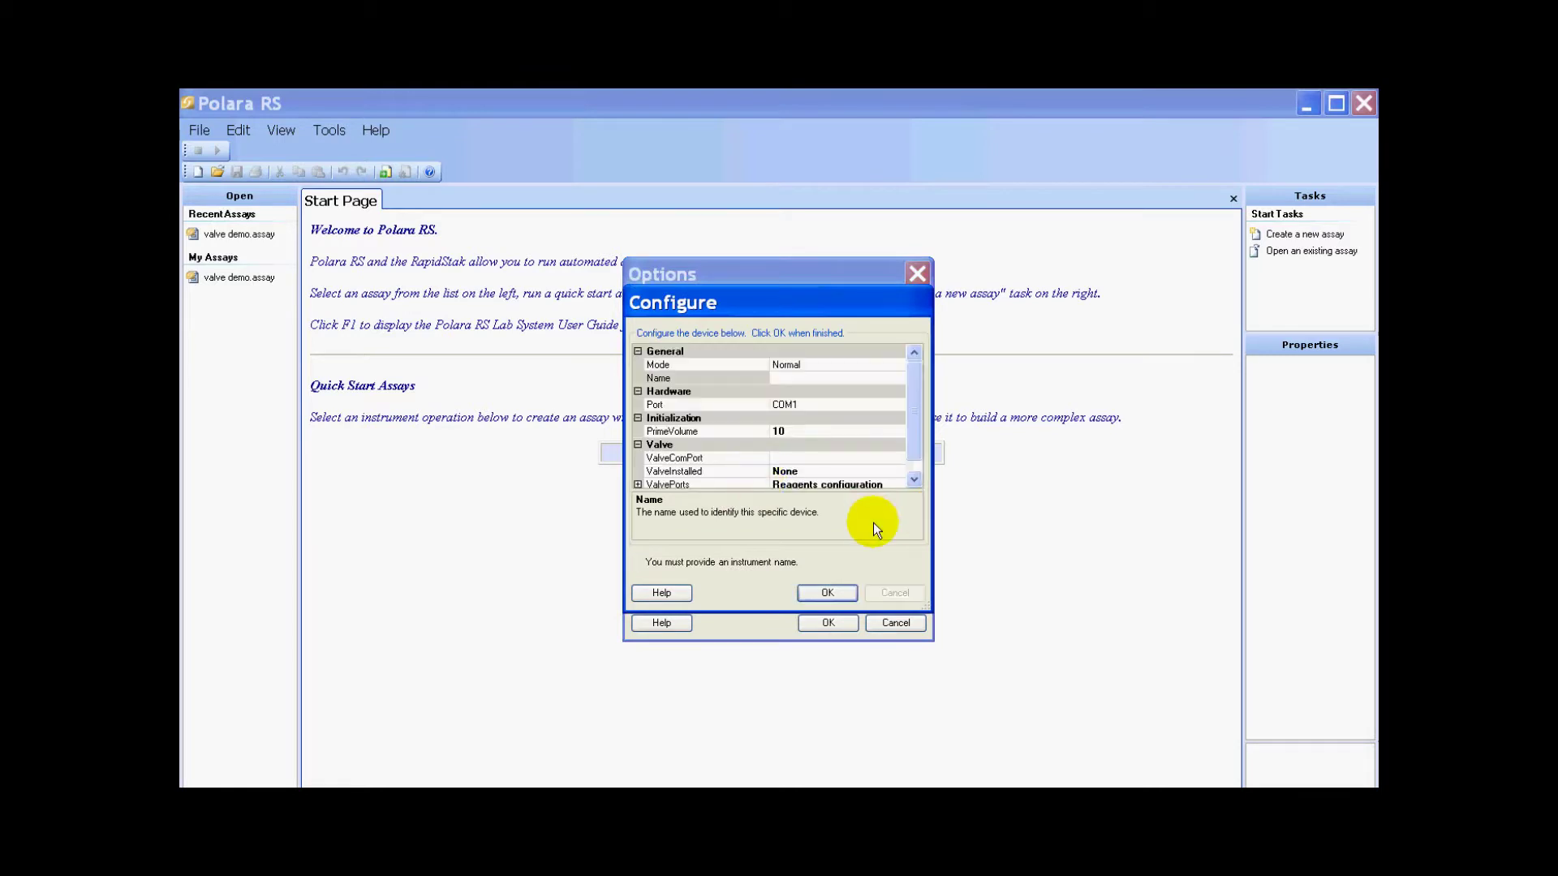
- Enlarge the MultidropCombi Configure dialog wider and taller
left_click_drag(933, 552, 1007, 558)
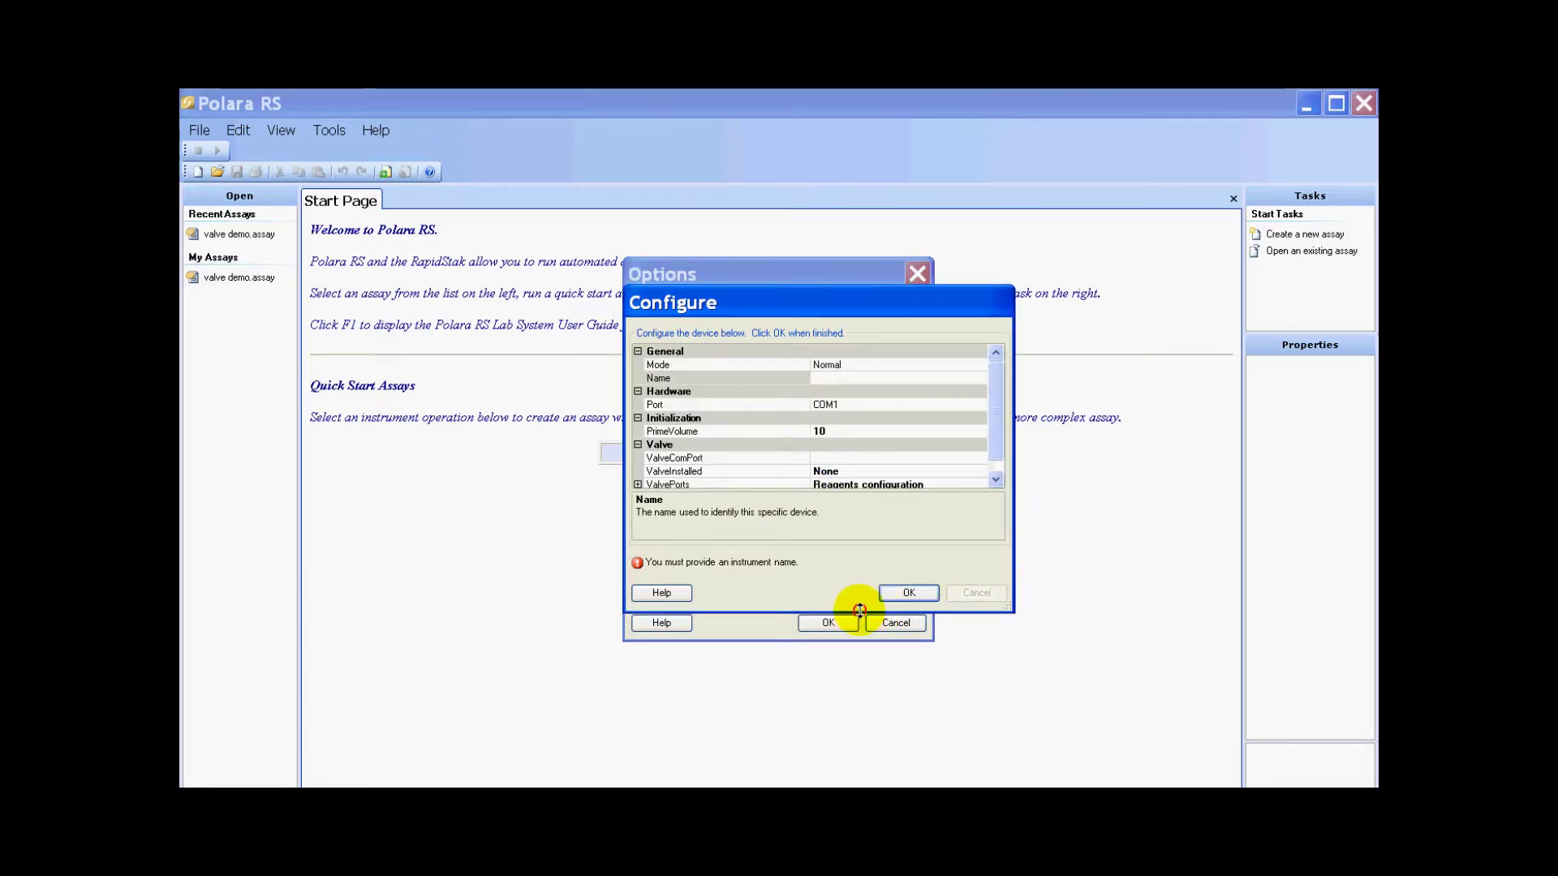
left_click_drag(859, 610, 859, 725)
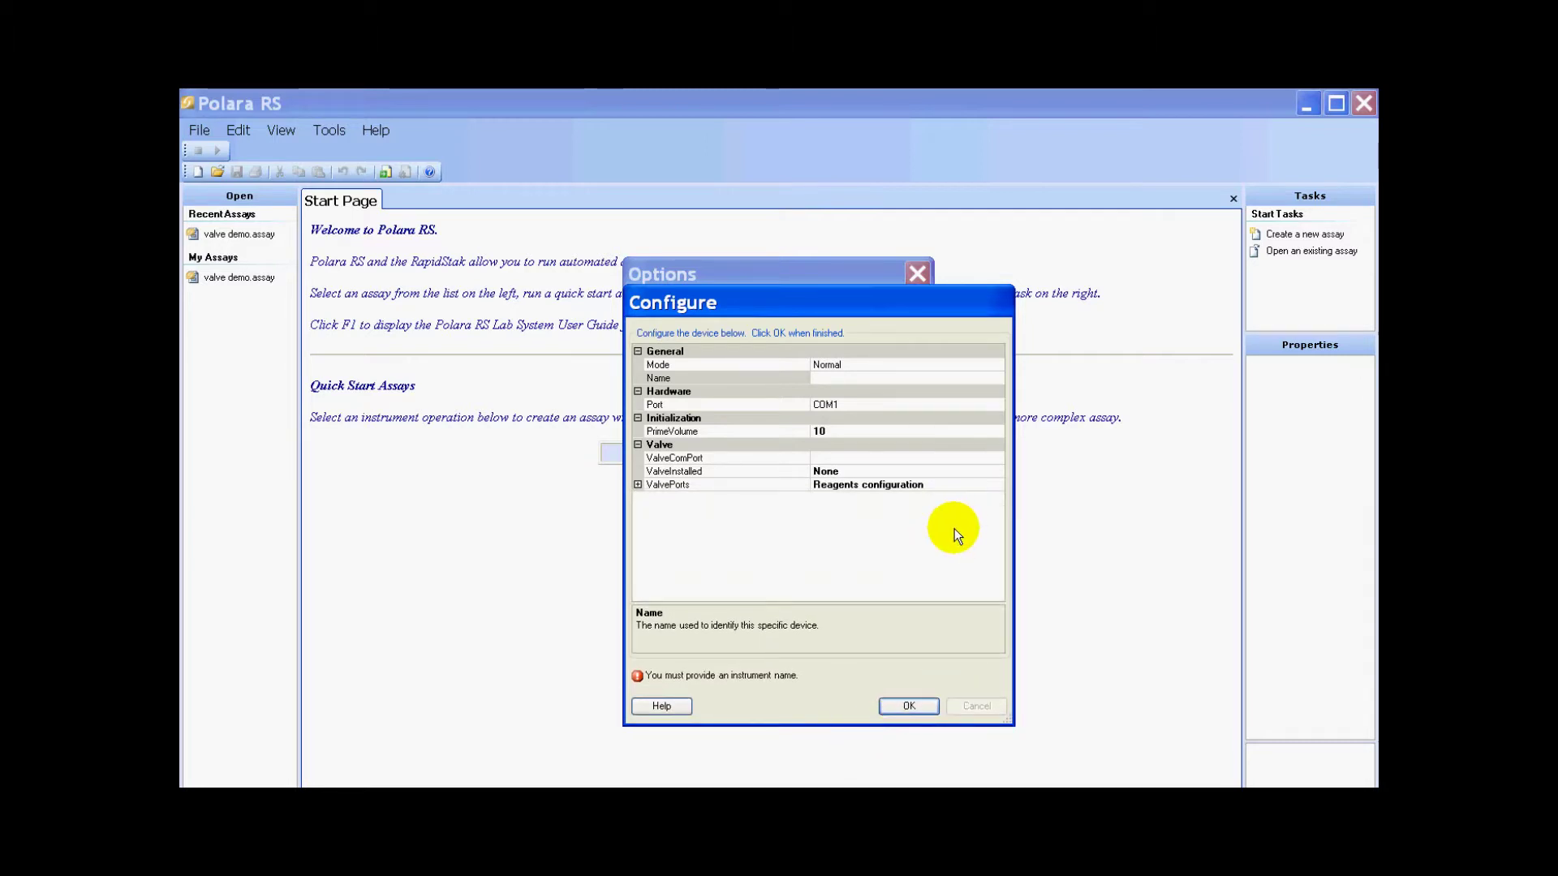
left_click(874, 364)
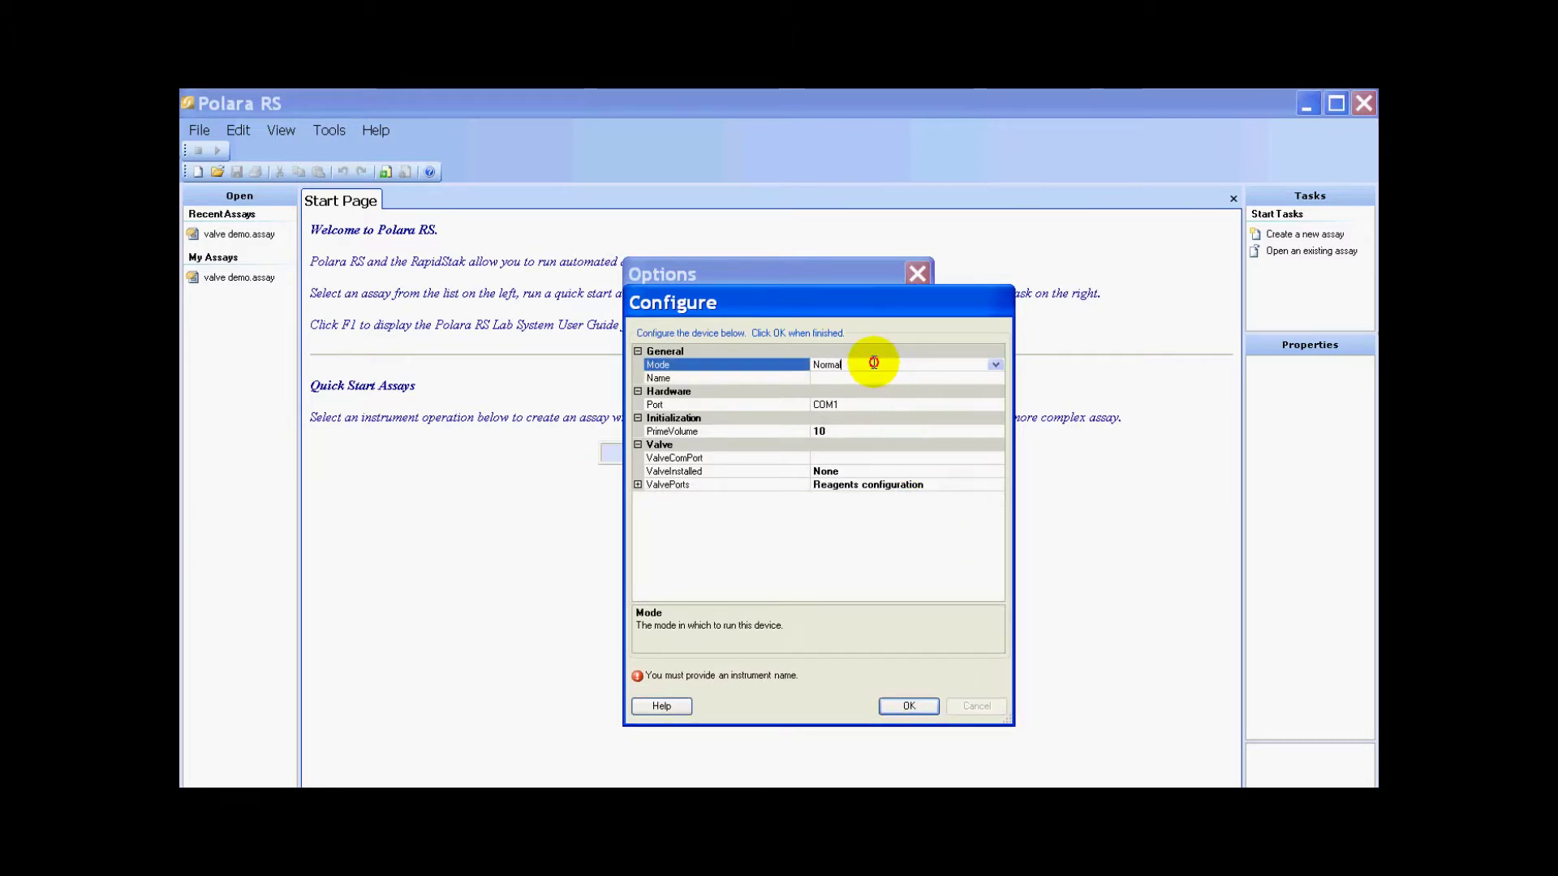
- Keep Mode at Normal, name the instrument combi1, and set its port to COM24
left_click(989, 365)
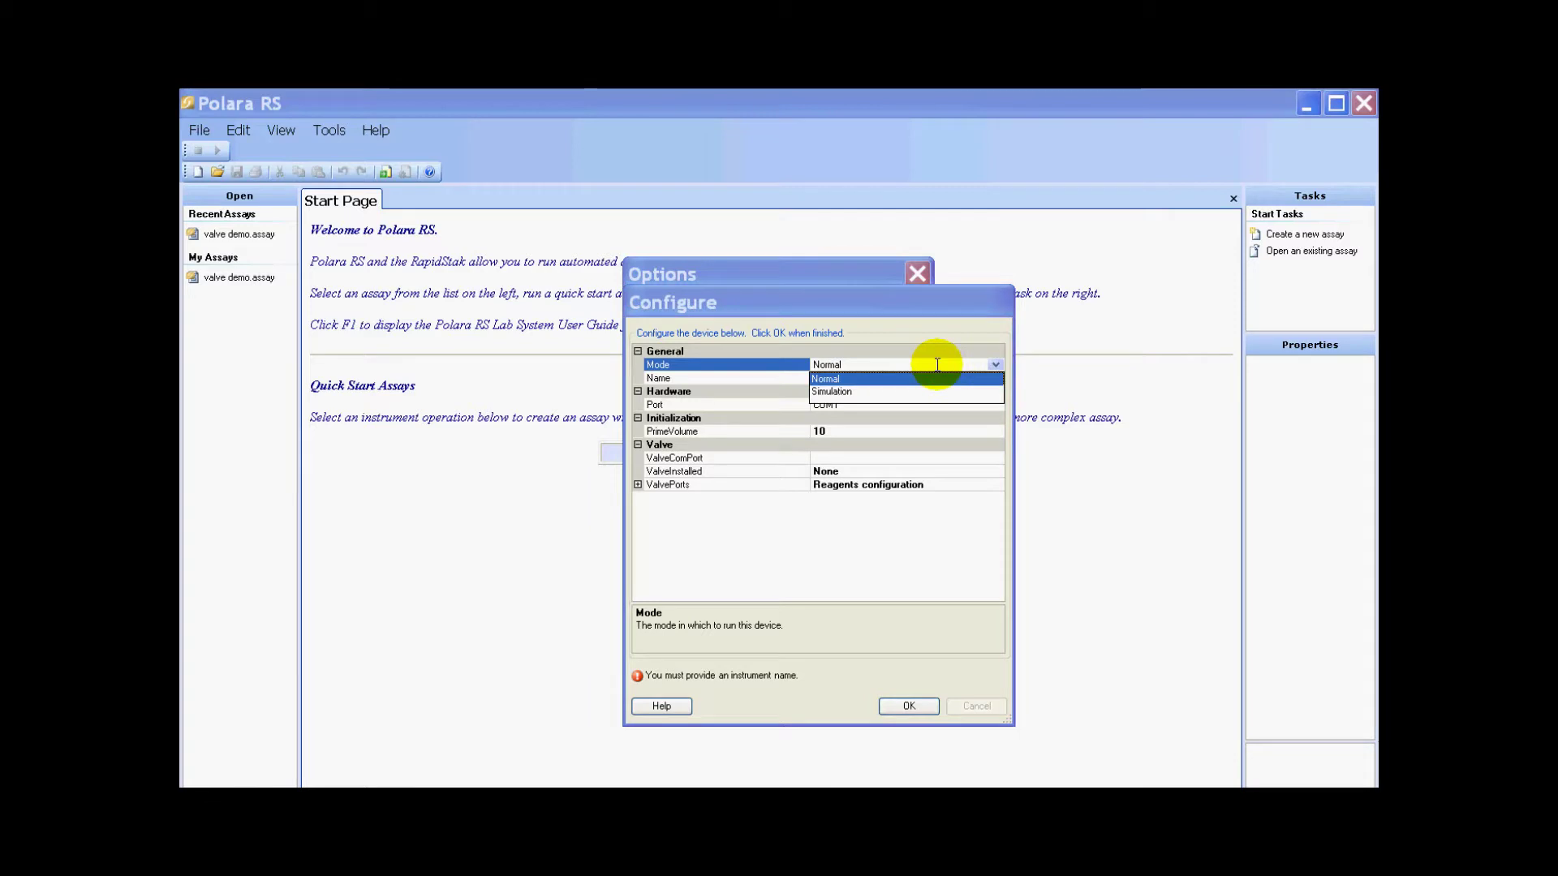
left_click(855, 371)
left_click(859, 378)
type("c")
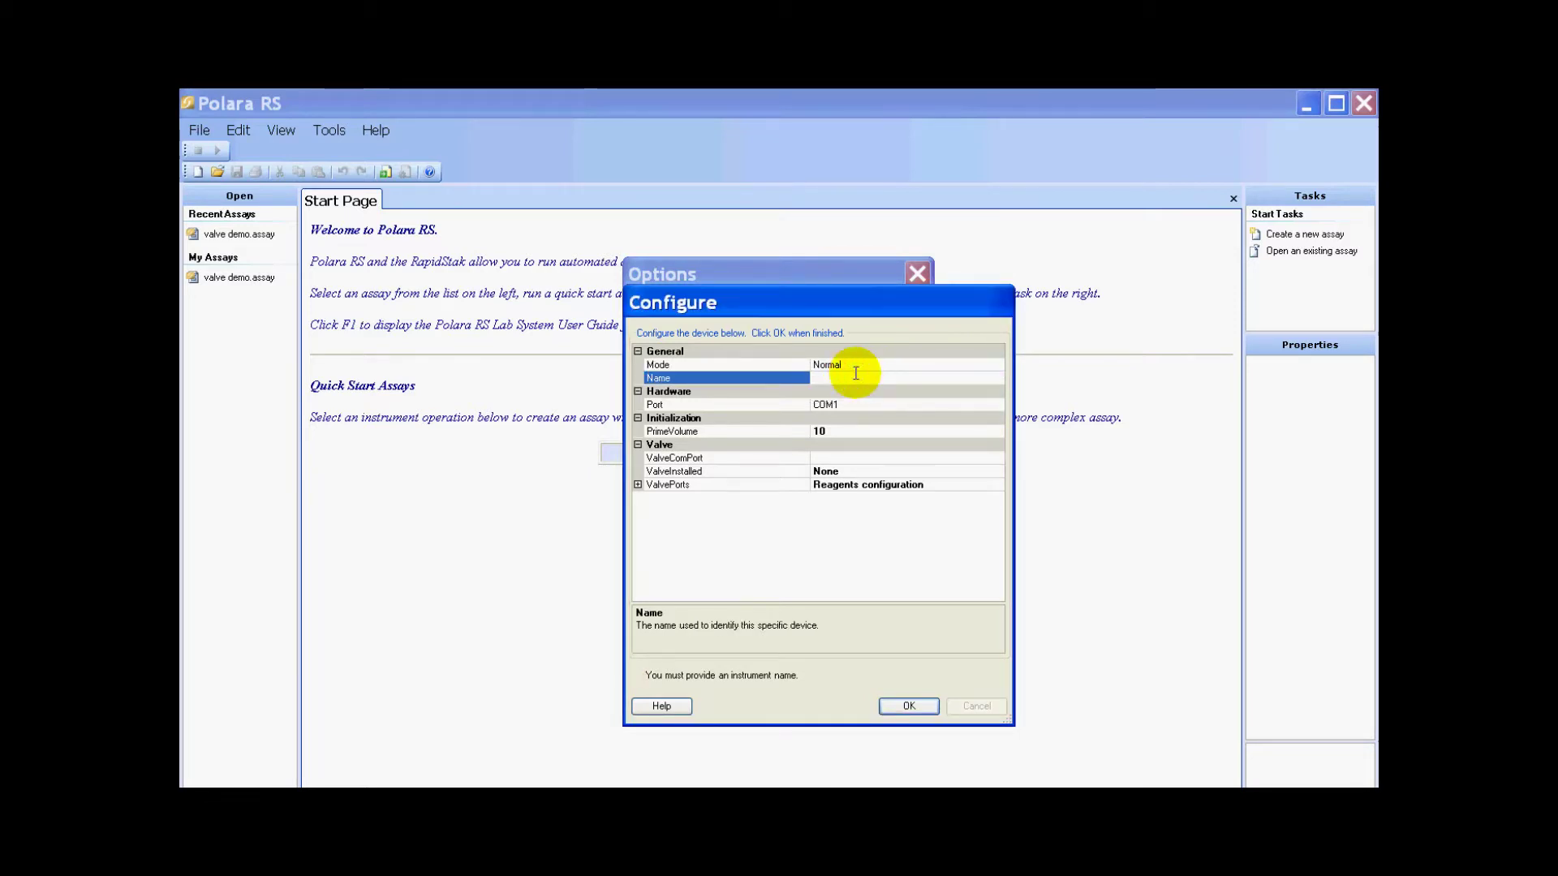
type("ombi1")
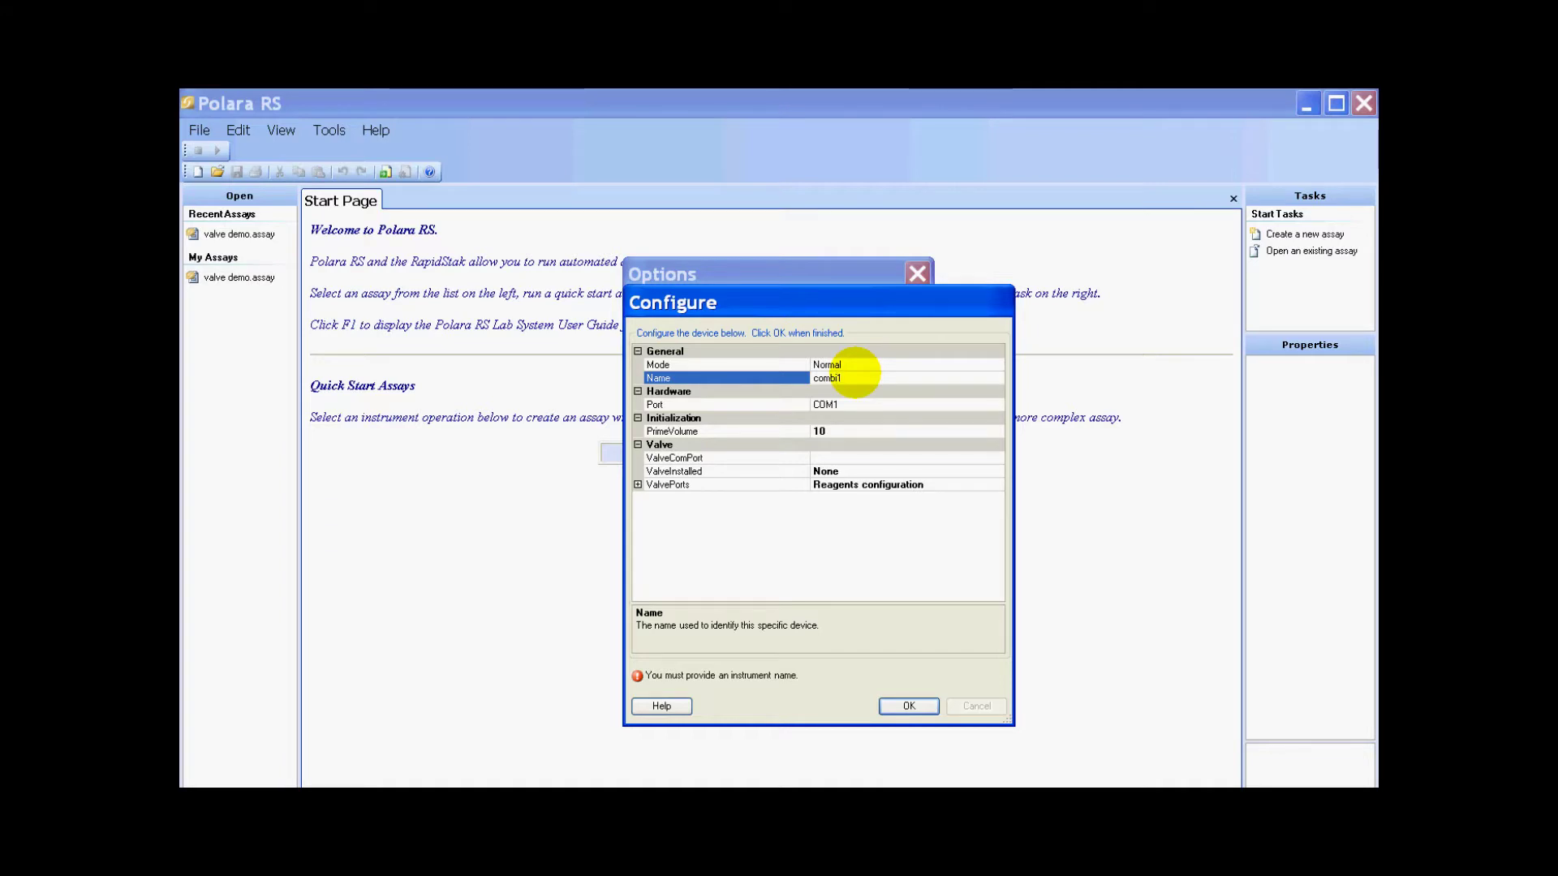
left_click(861, 406)
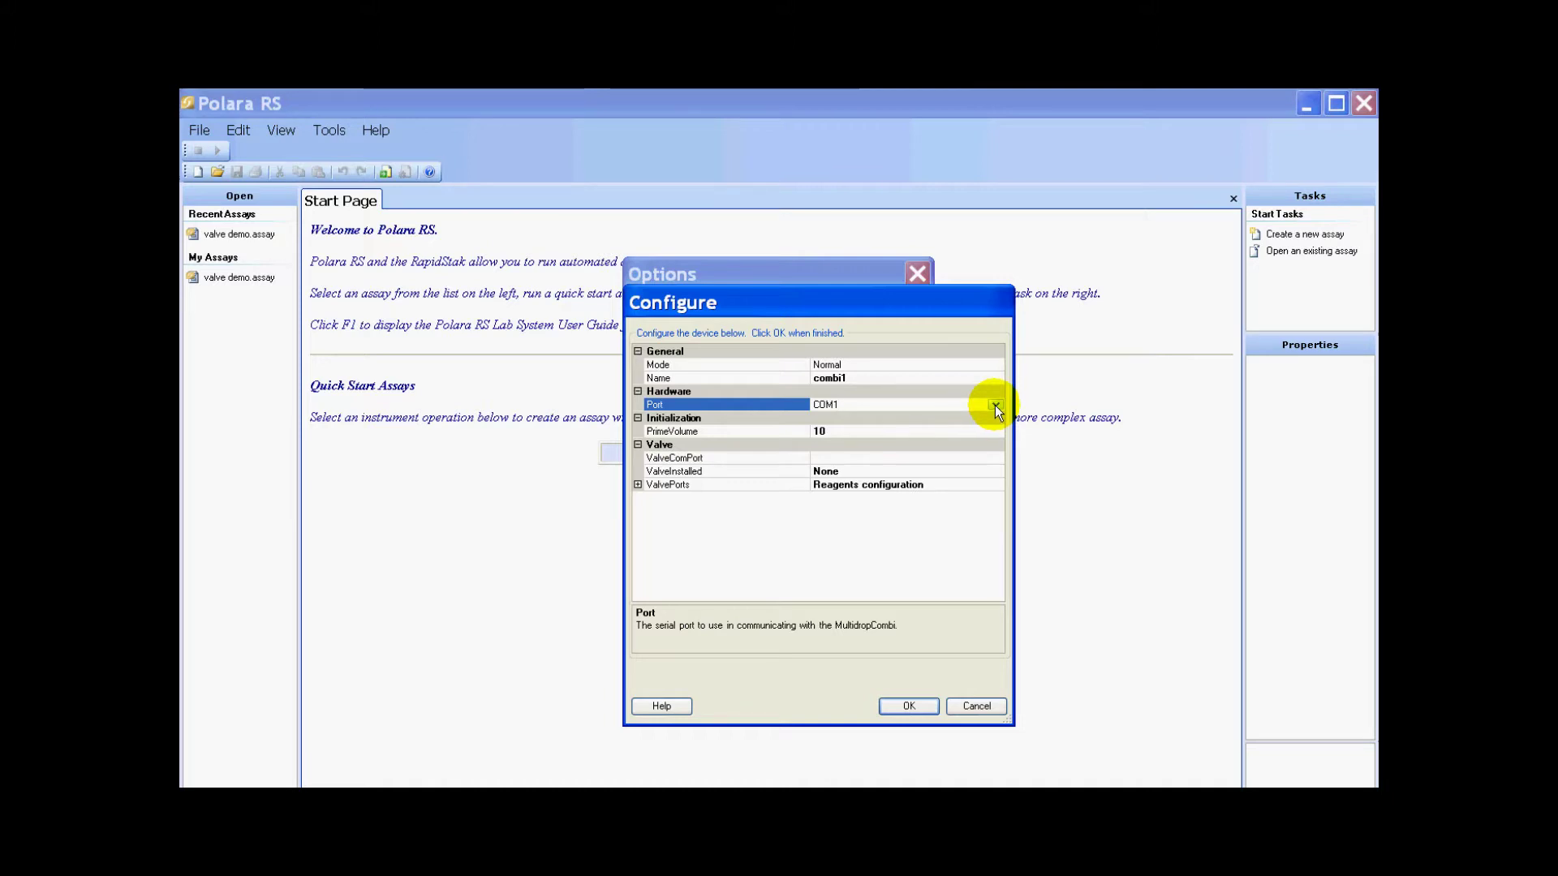
left_click(994, 405)
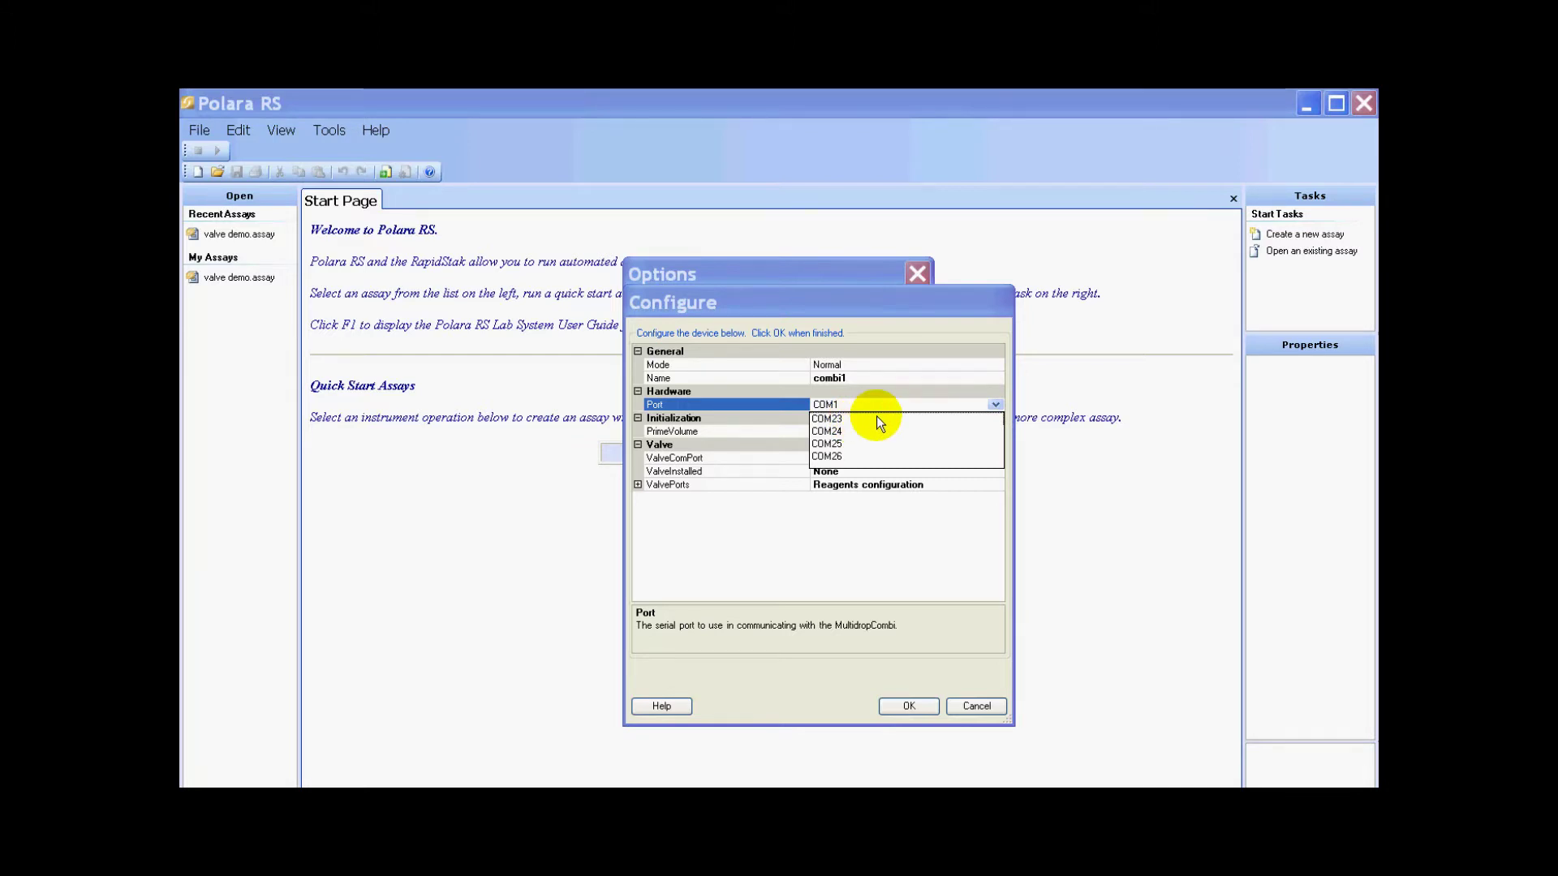
left_click(836, 432)
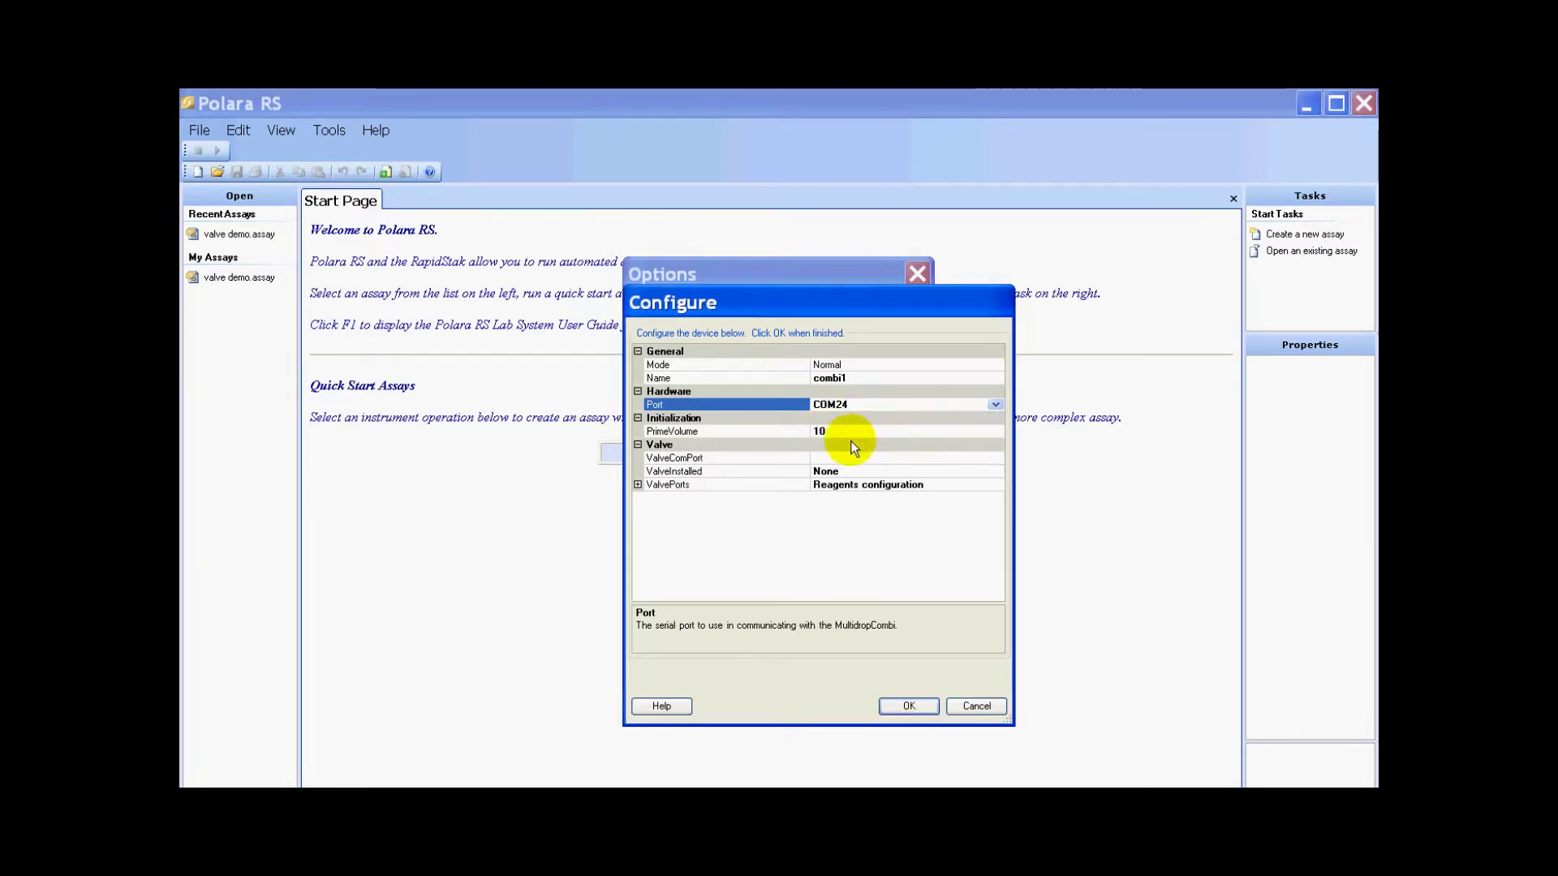
- Put the valve on port COM25 and set ValveInstalled to FourWay
left_click(850, 460)
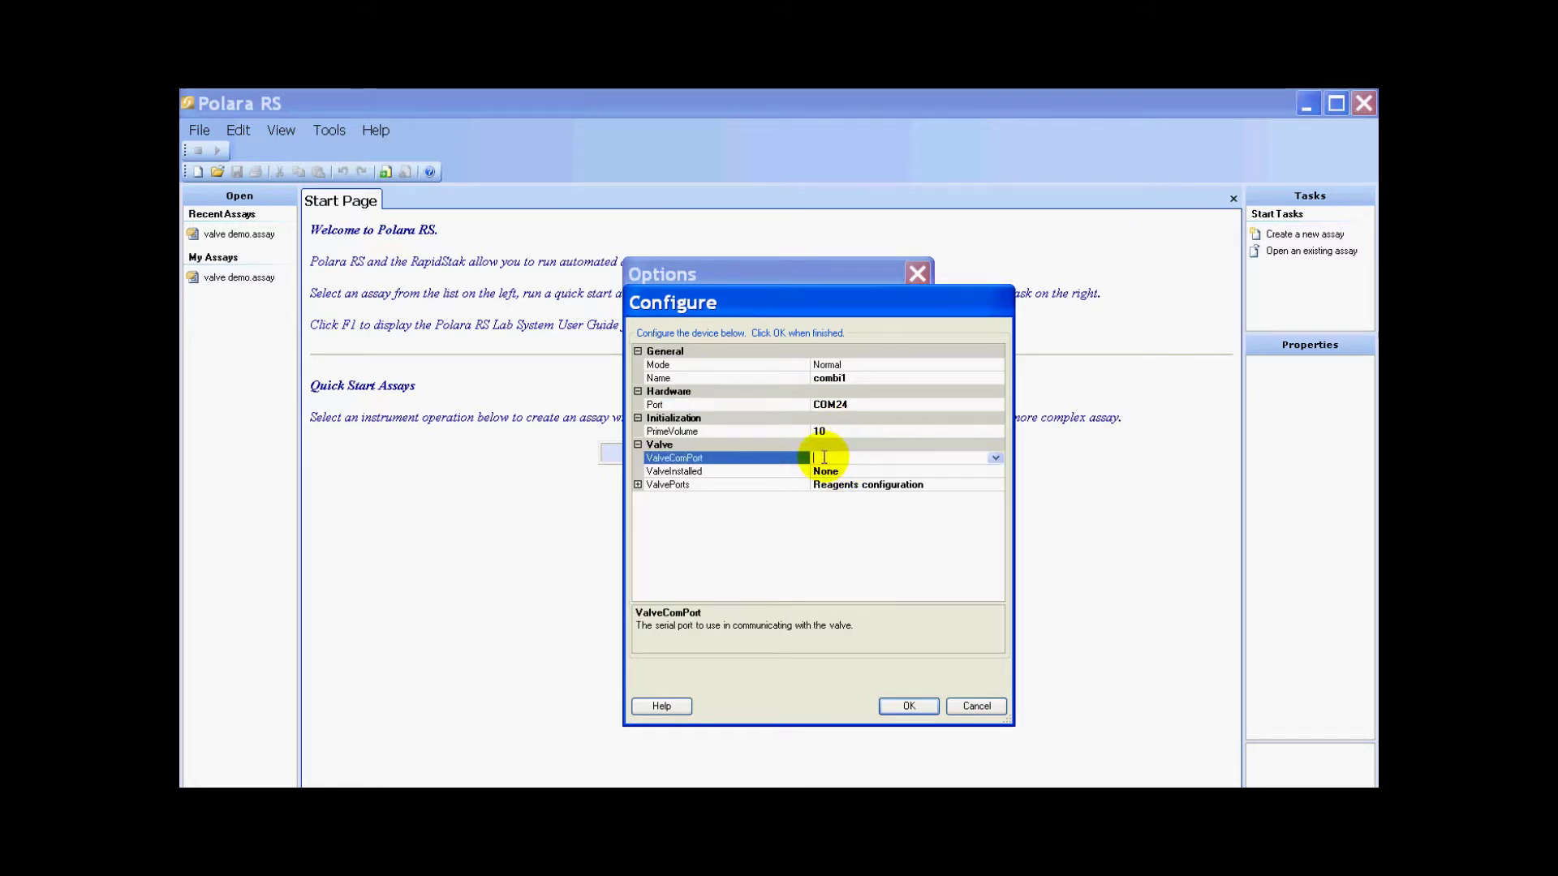
left_click(995, 460)
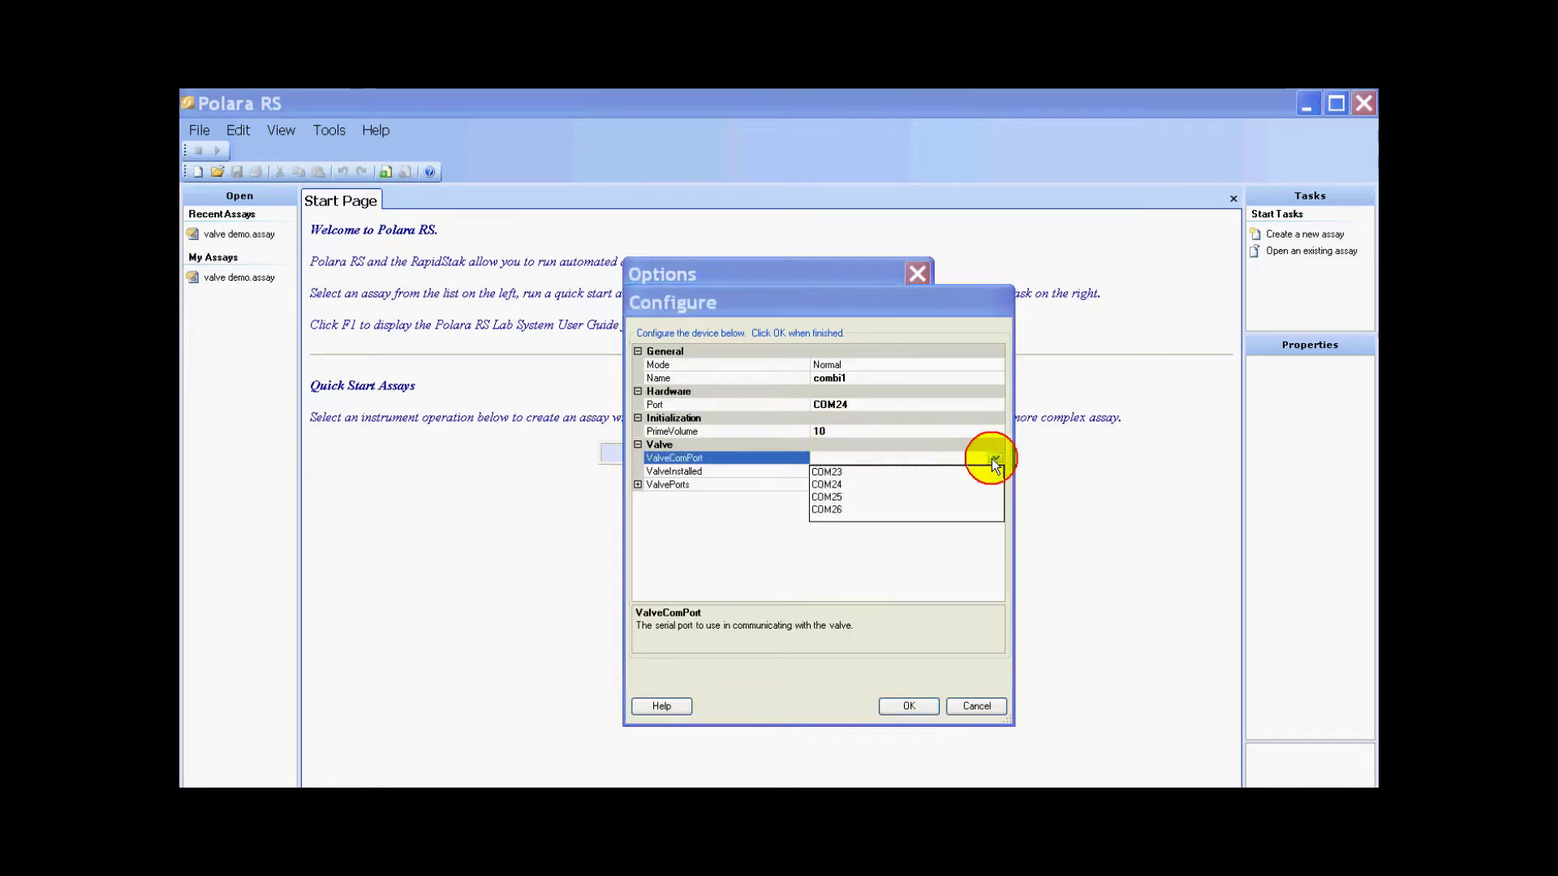
left_click(827, 498)
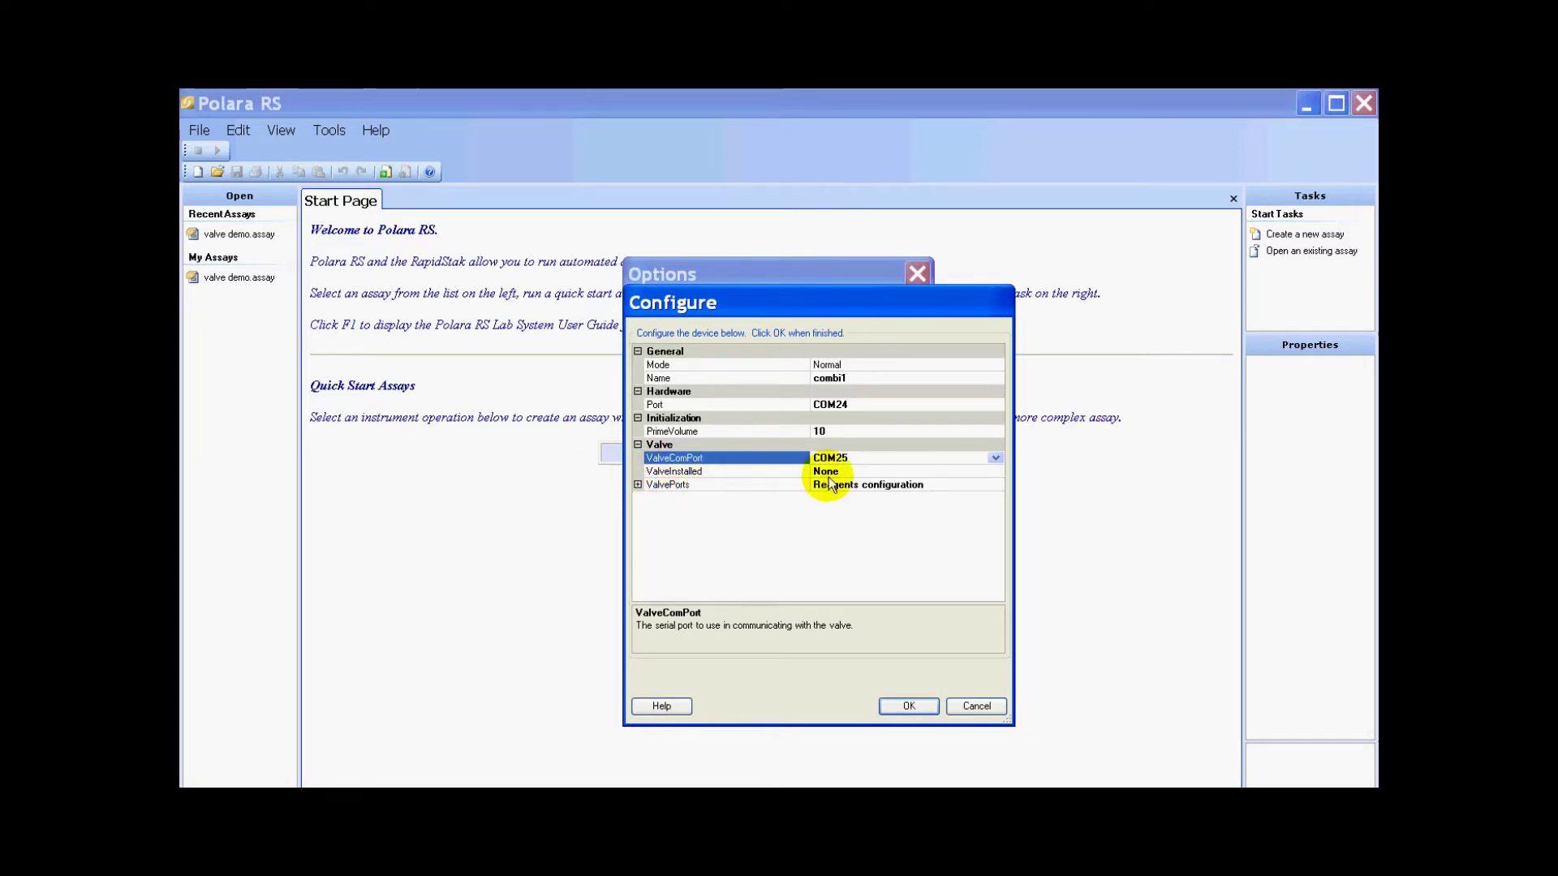
left_click(877, 475)
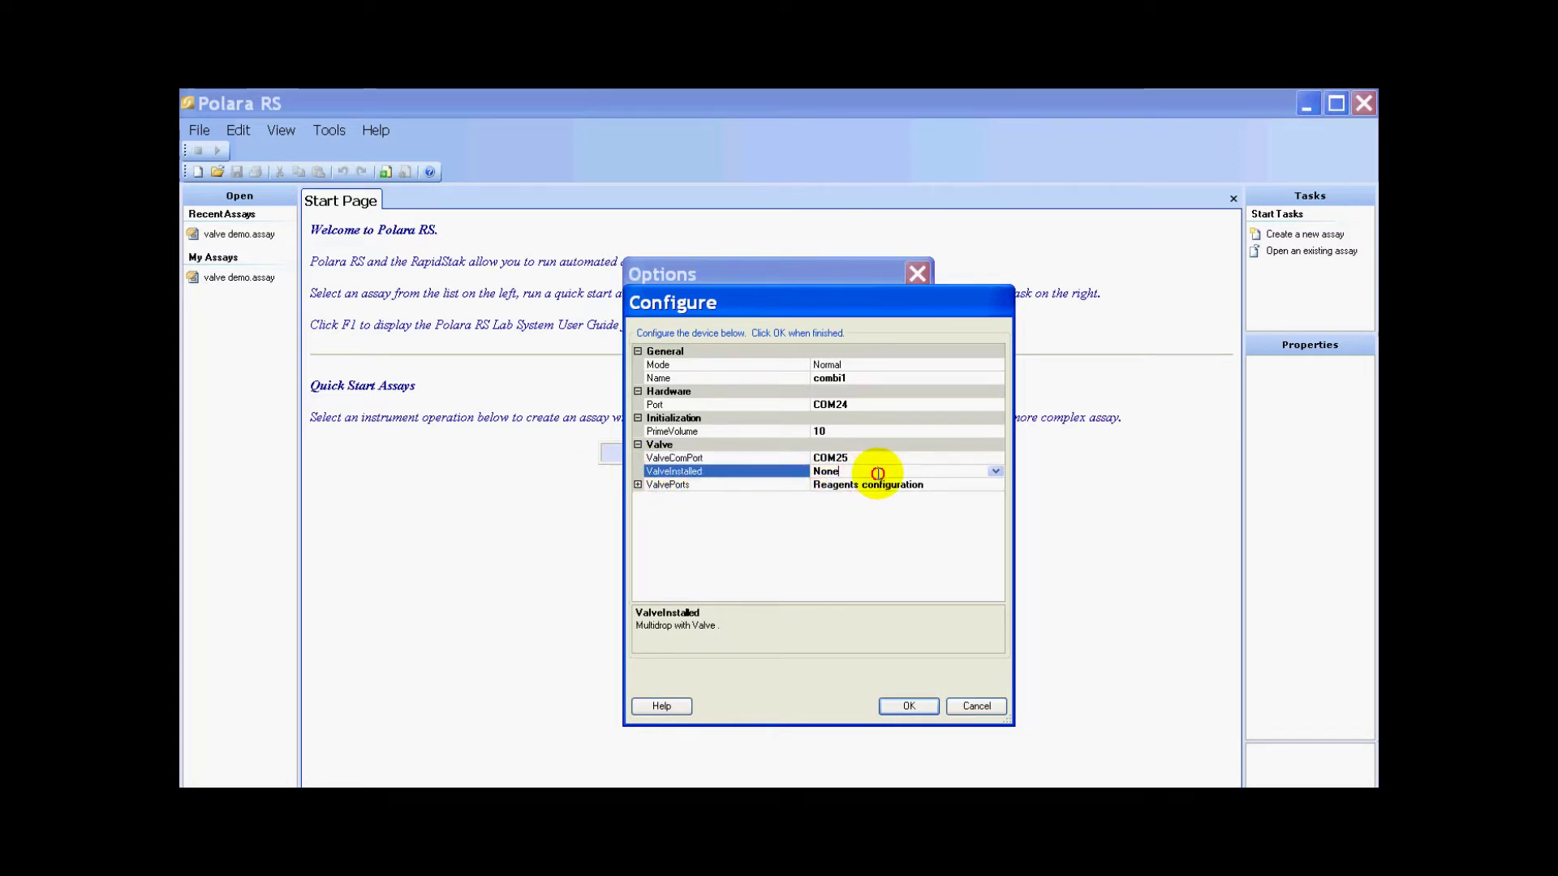
left_click(994, 471)
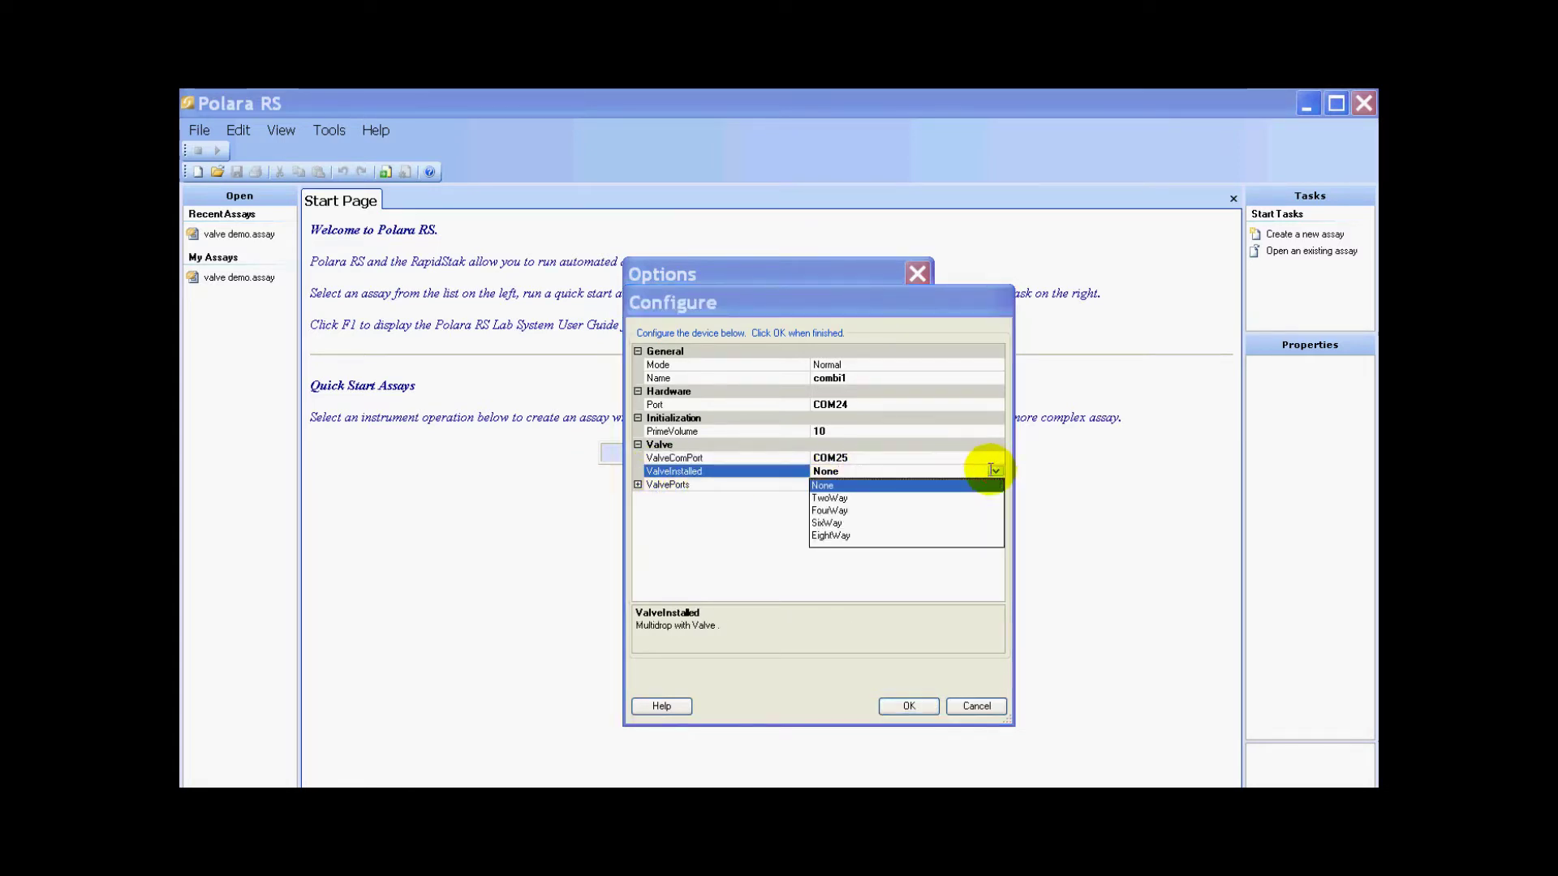
left_click(852, 510)
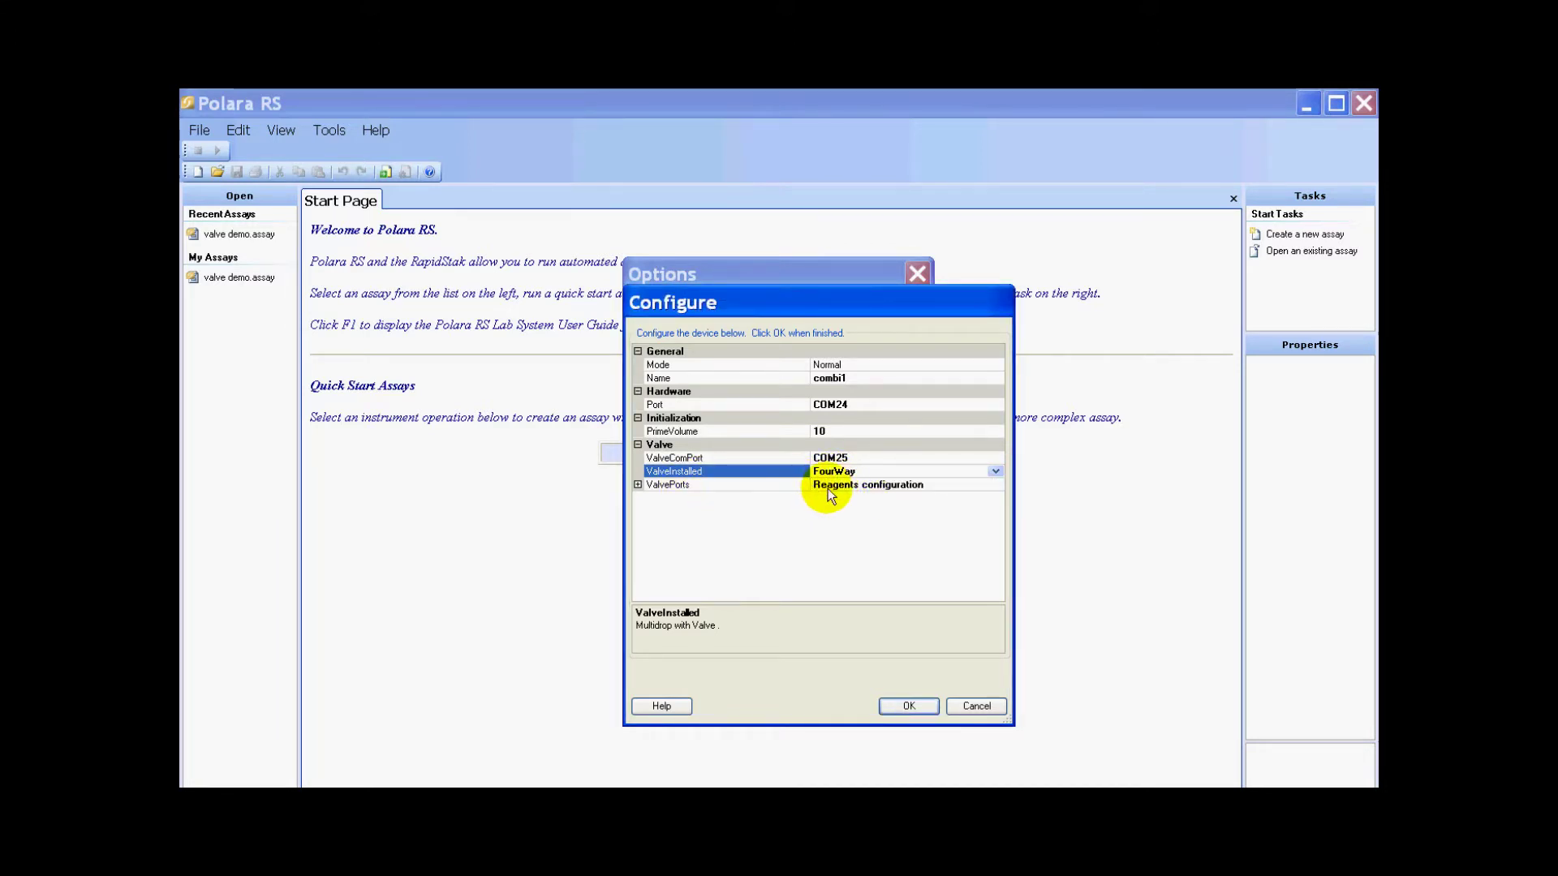
left_click(827, 487)
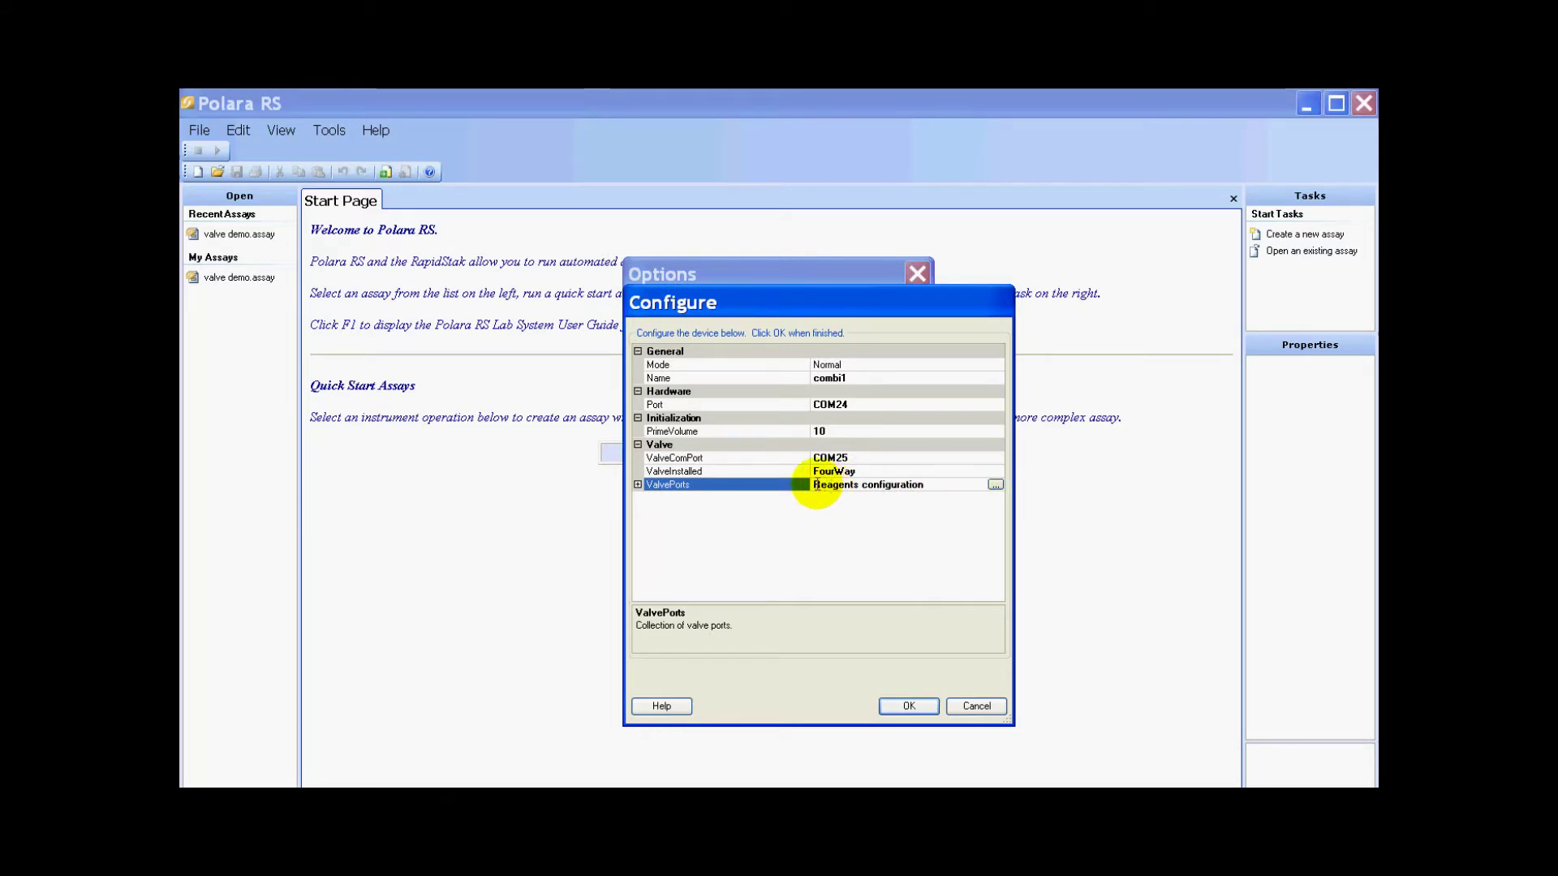
- Add four members in the ValvePorts collection editor
left_click(995, 484)
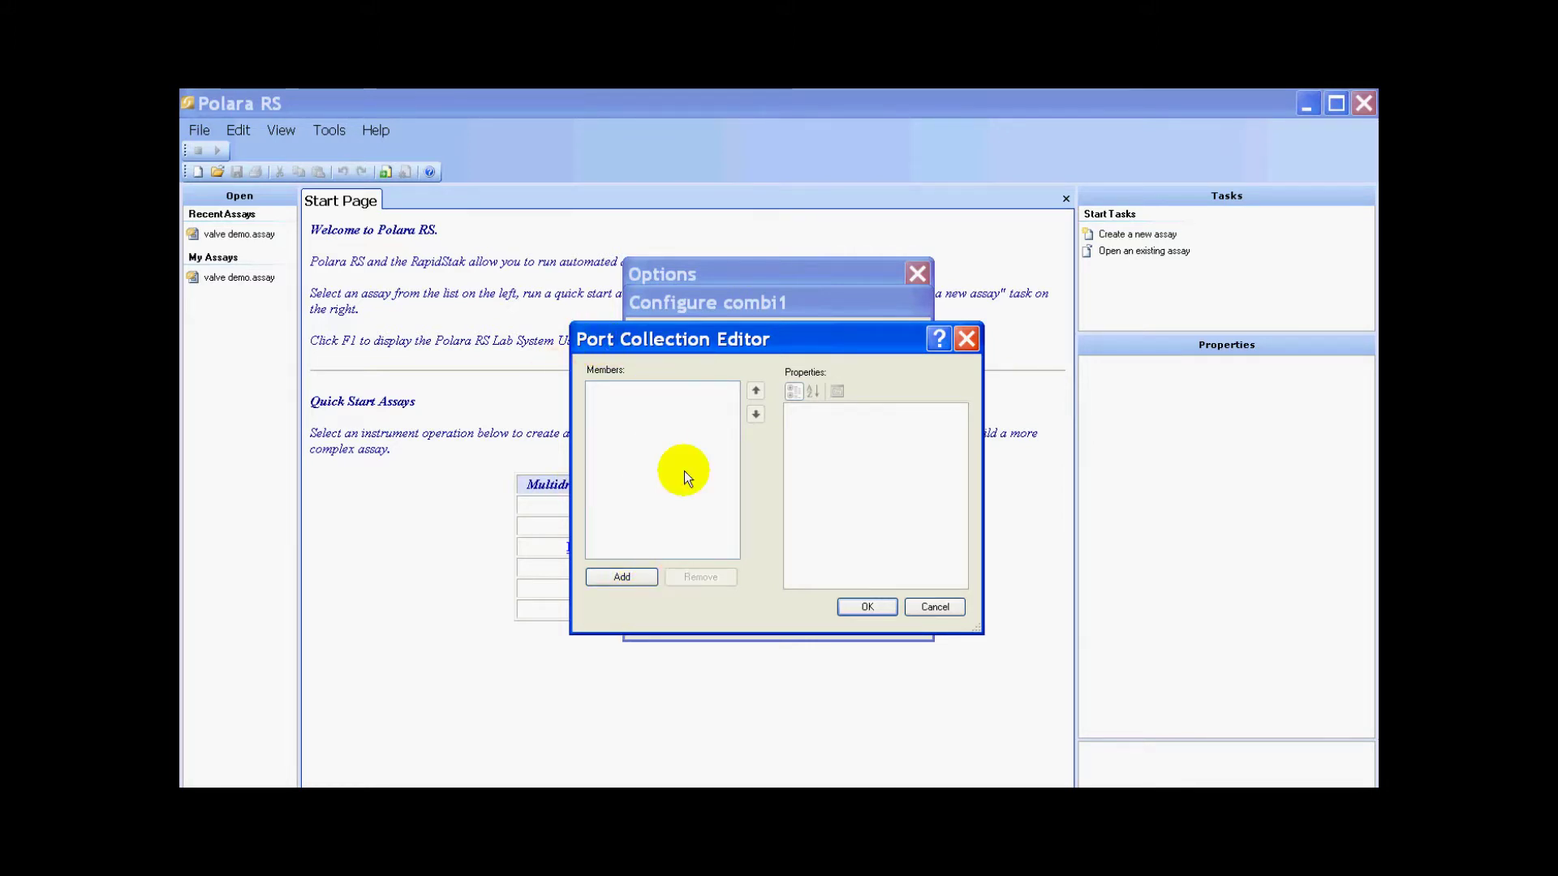
left_click(629, 575)
left_click(630, 574)
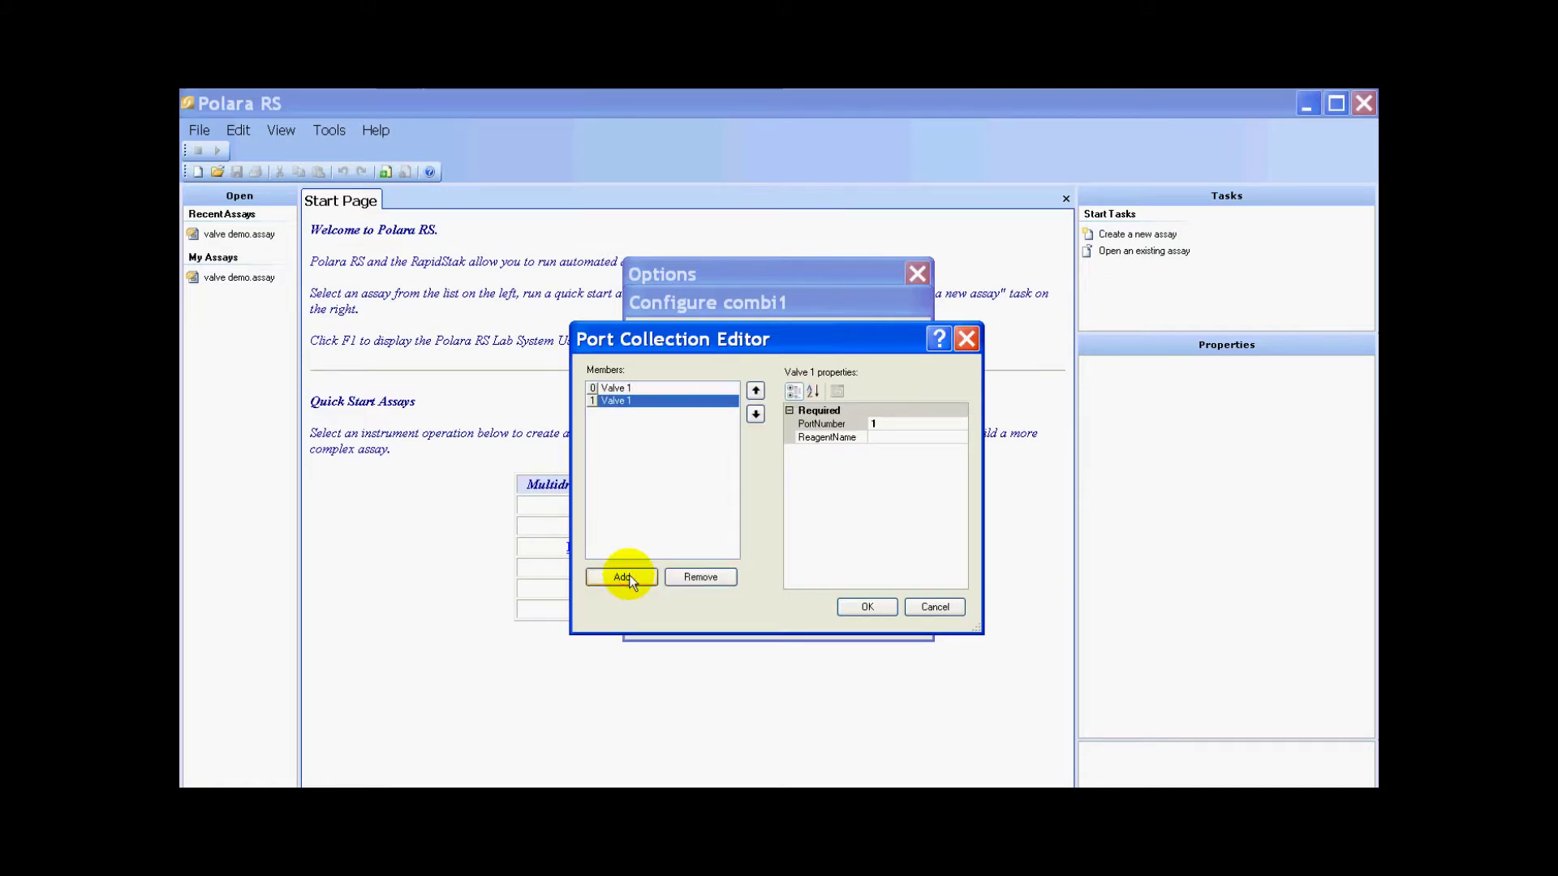
left_click(630, 575)
left_click(626, 576)
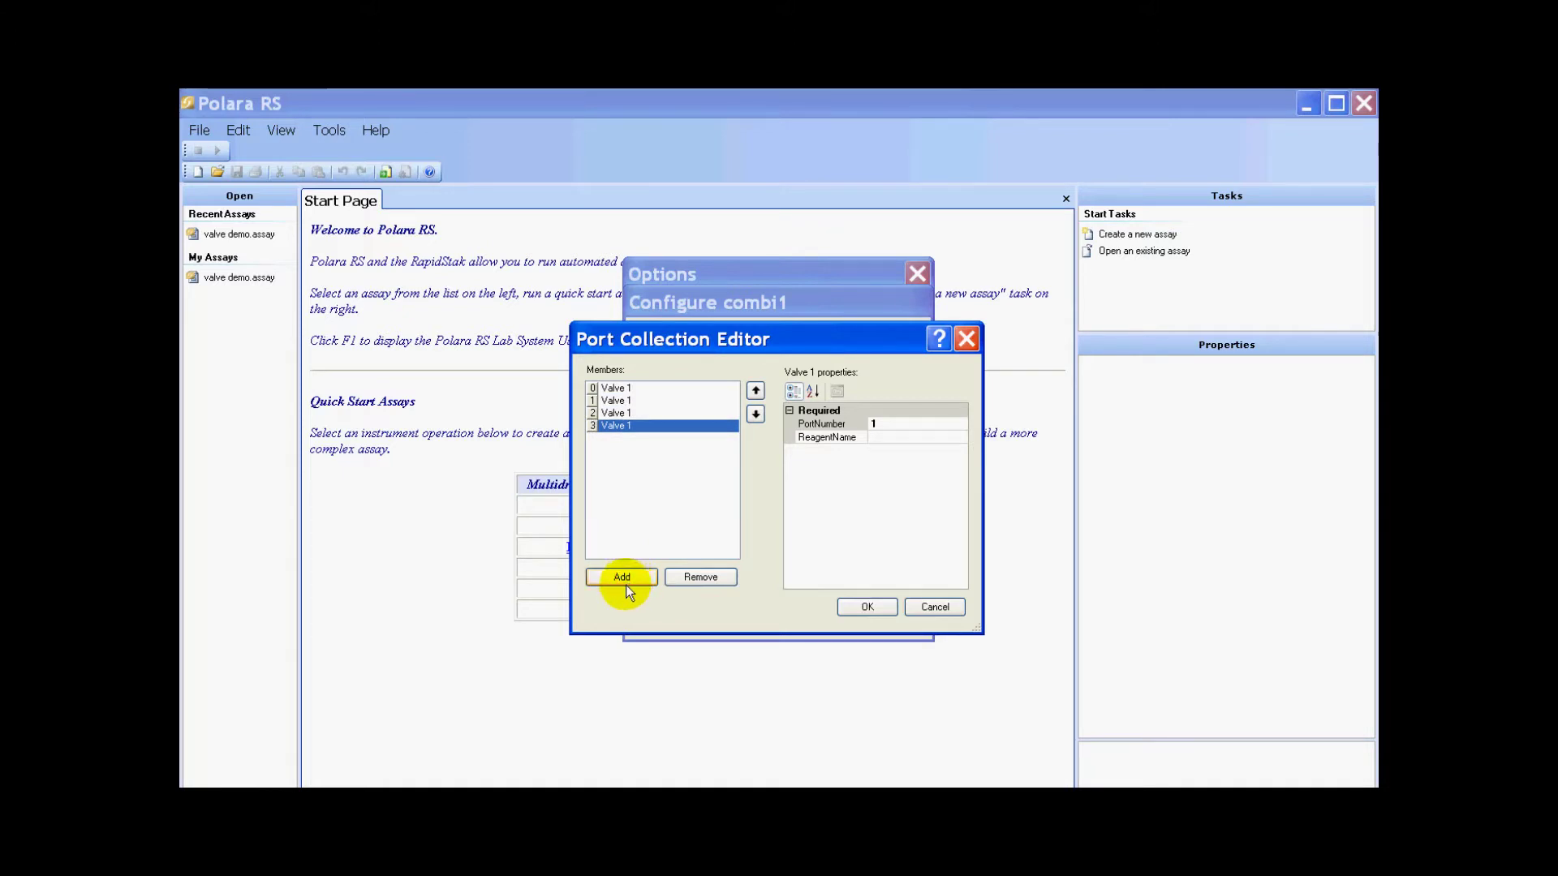
- Give port 1 reagent 1, and set the second member to port 2 with reagent 2
left_click(614, 389)
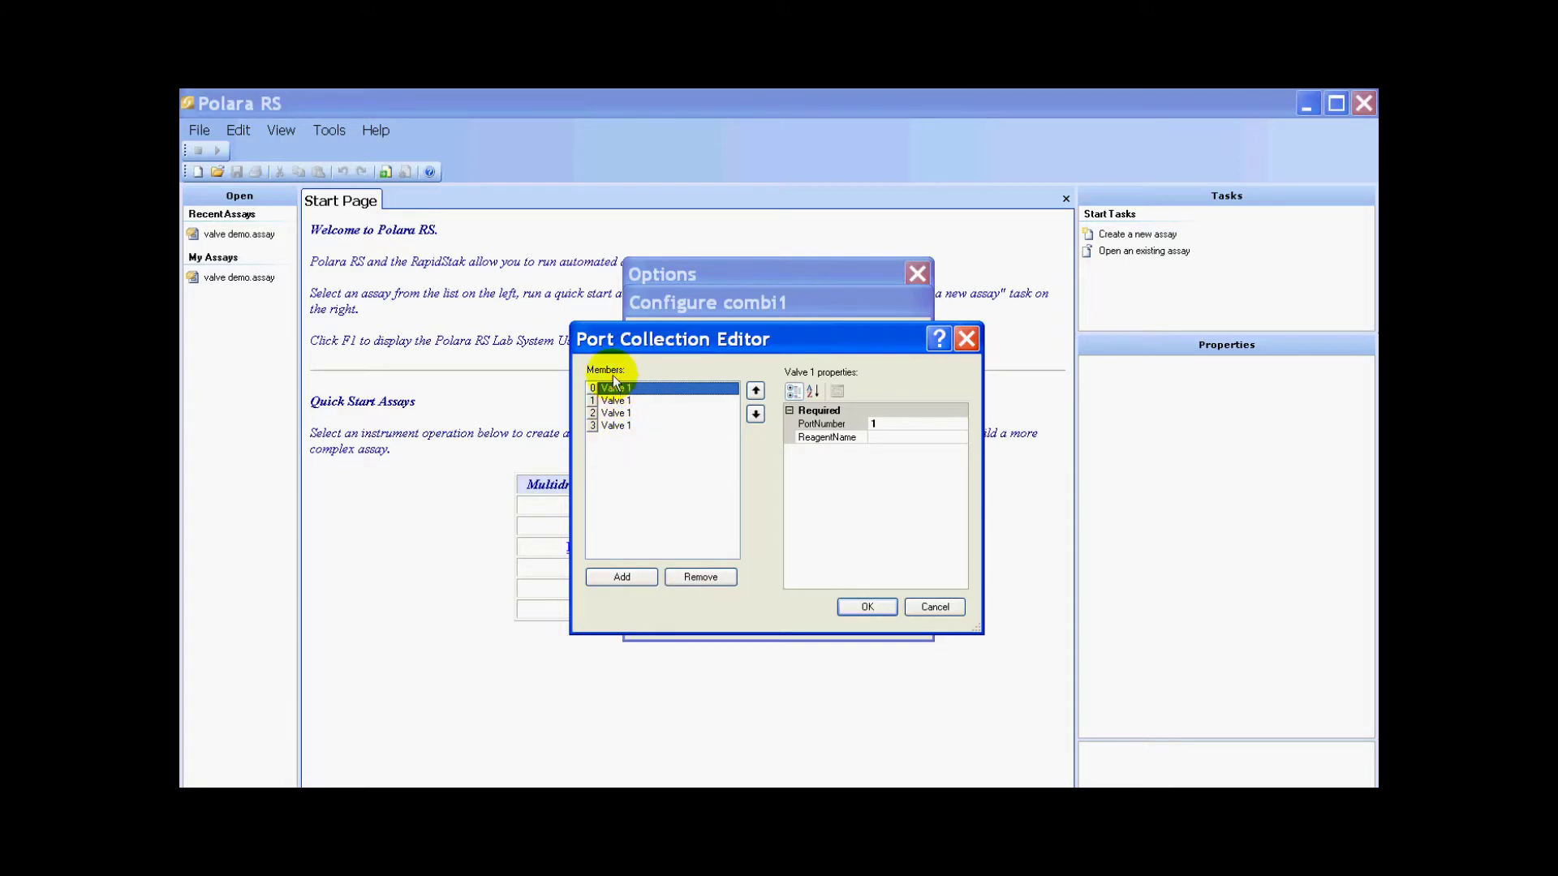
left_click(882, 438)
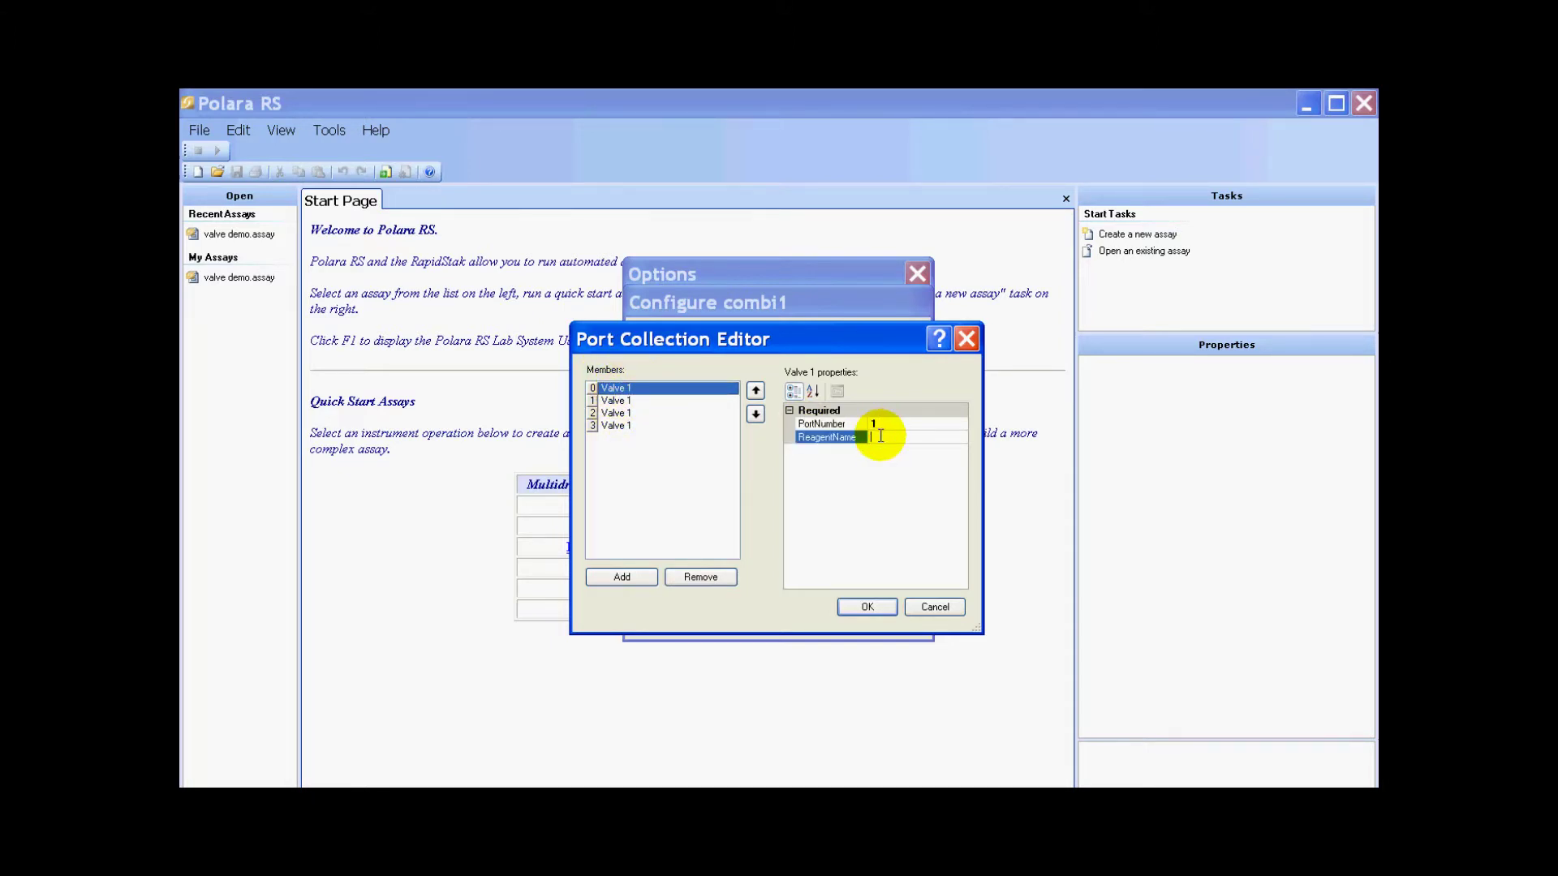
type("reagent 1")
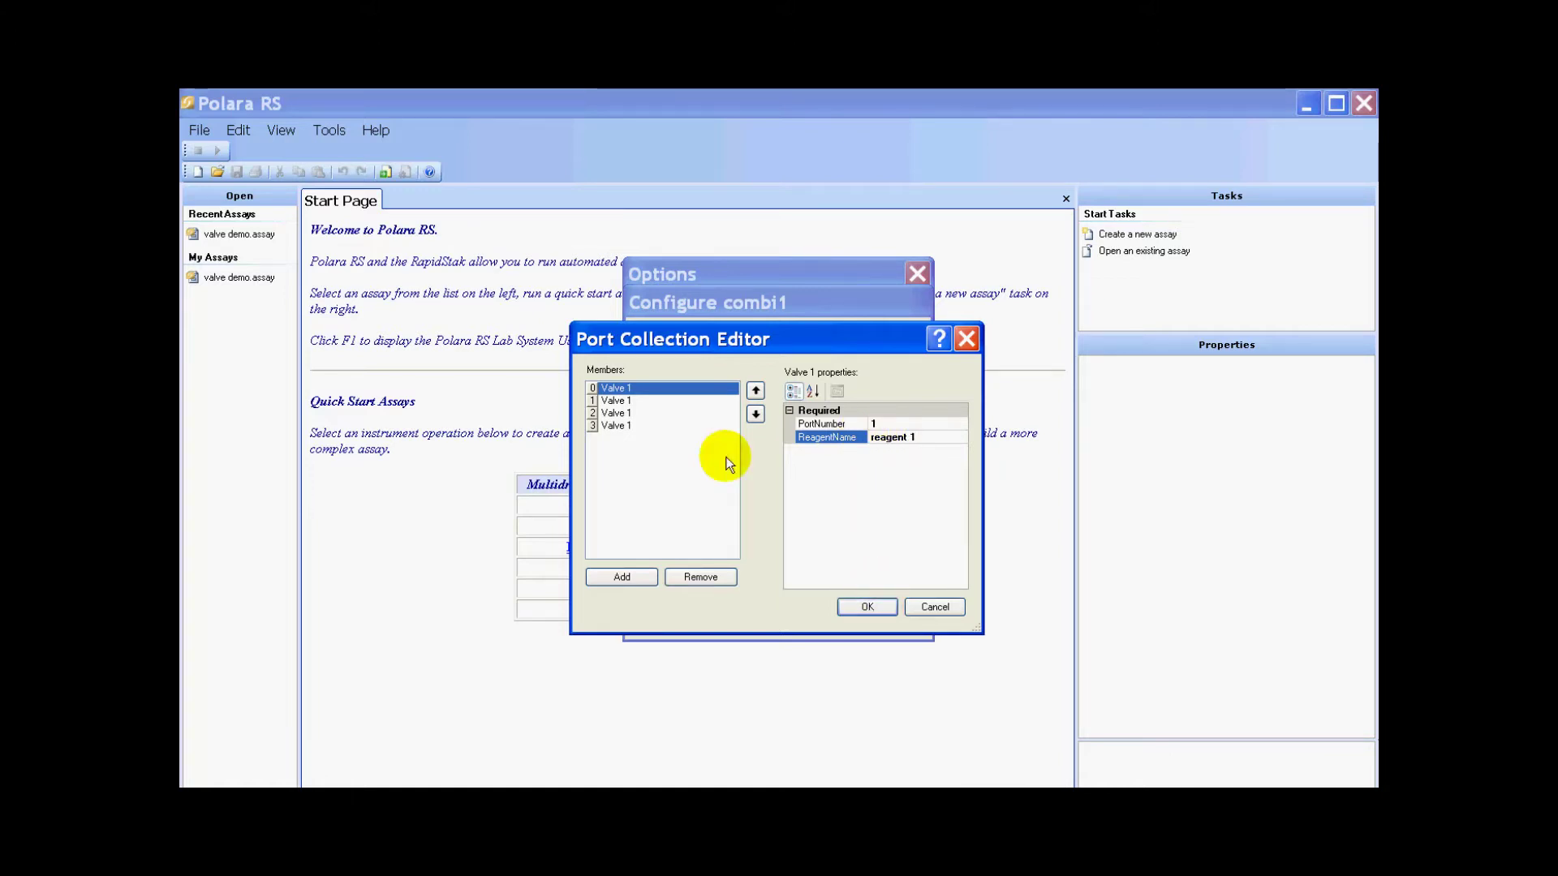
left_click(632, 403)
left_click(908, 423)
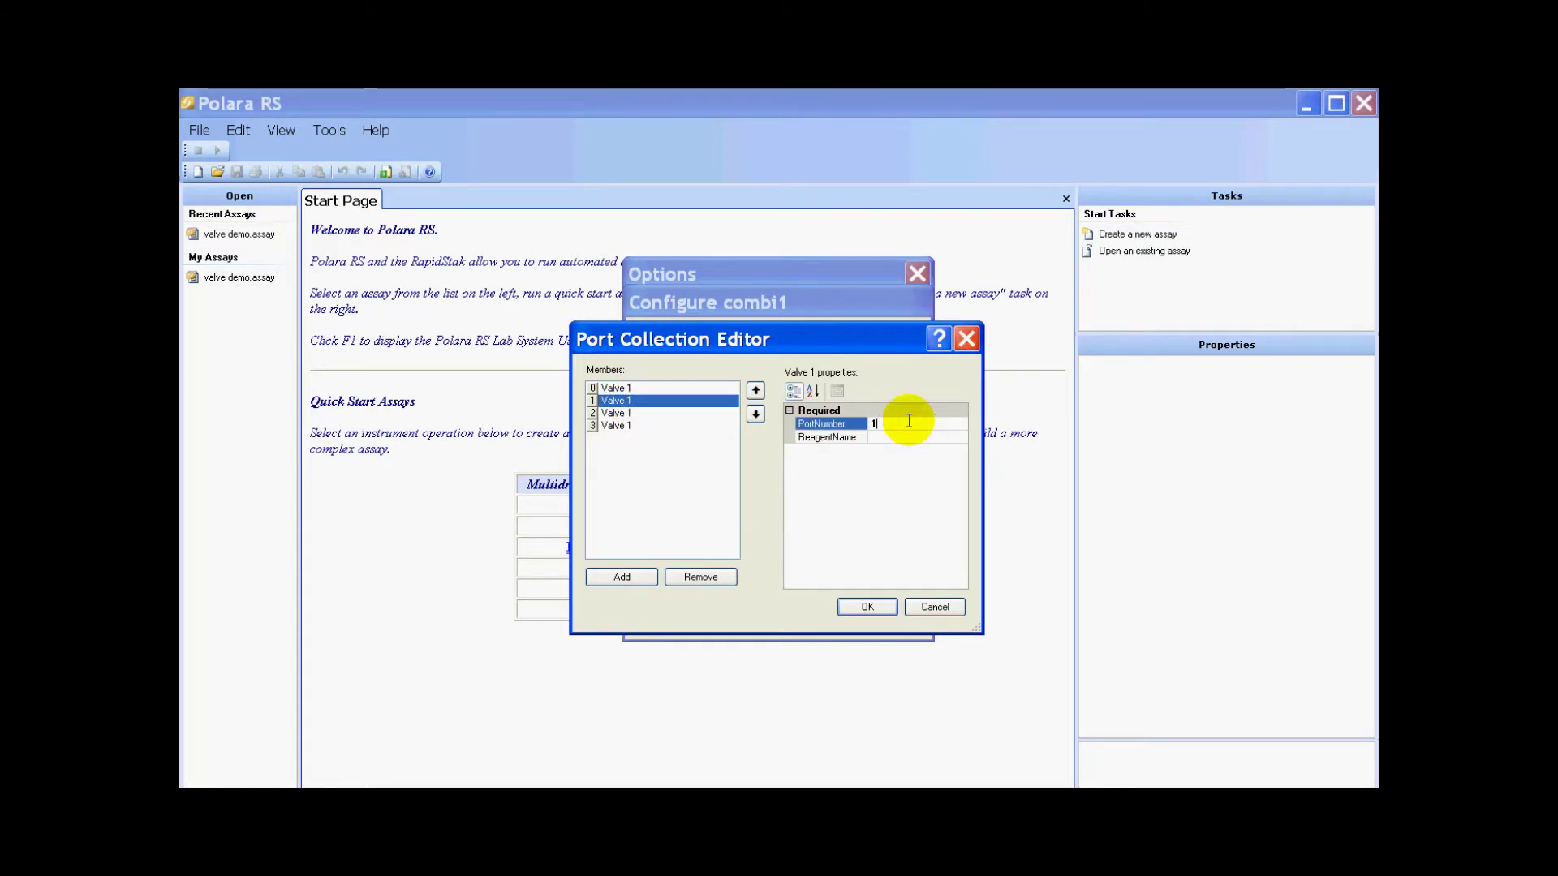
type("2")
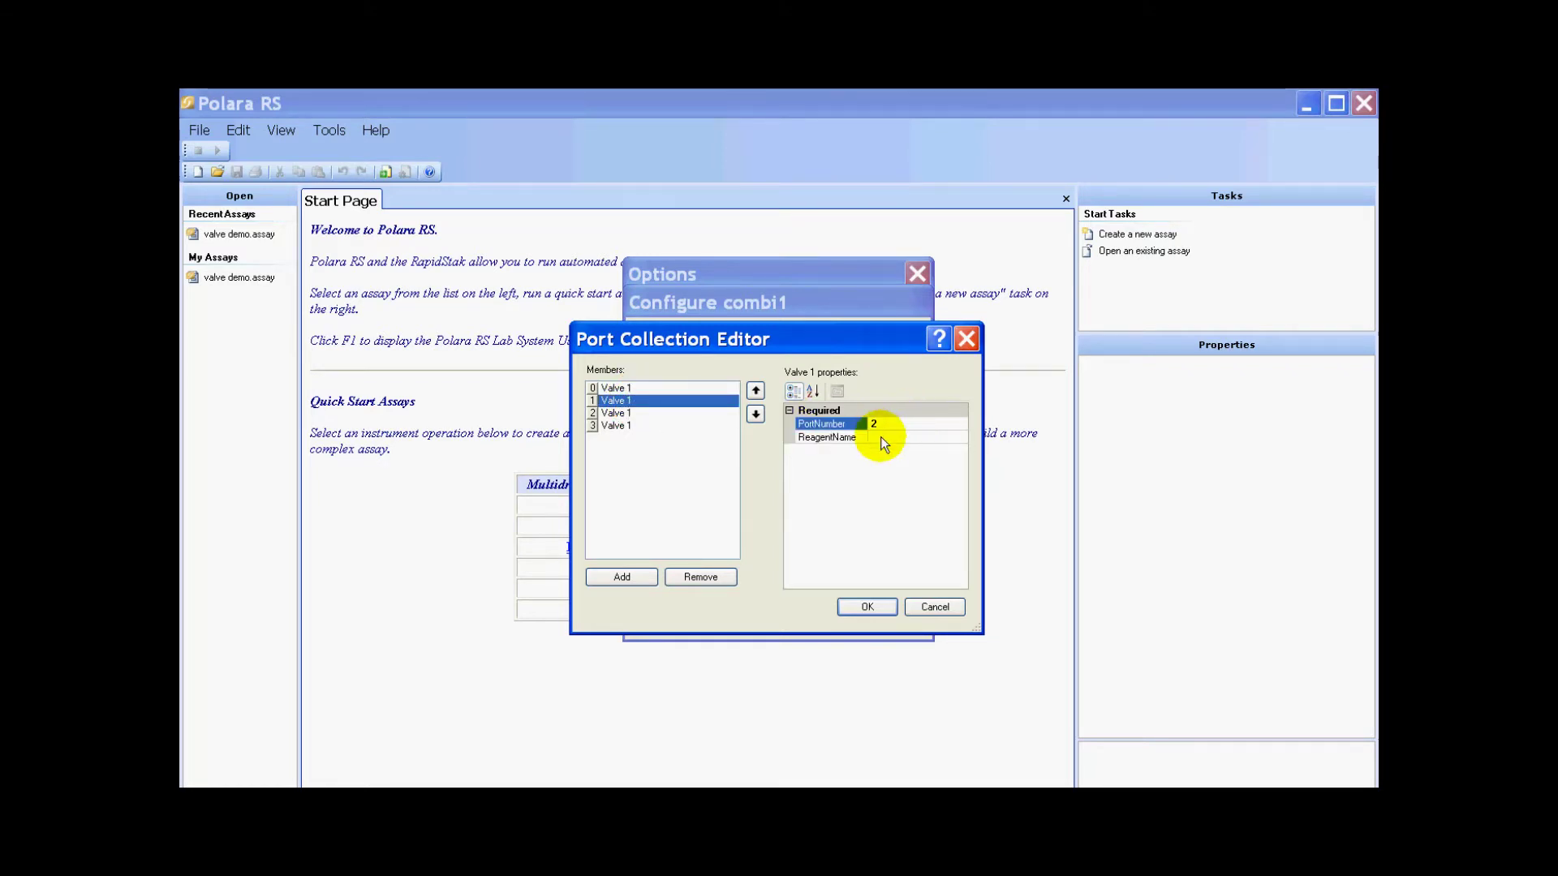
left_click(879, 436)
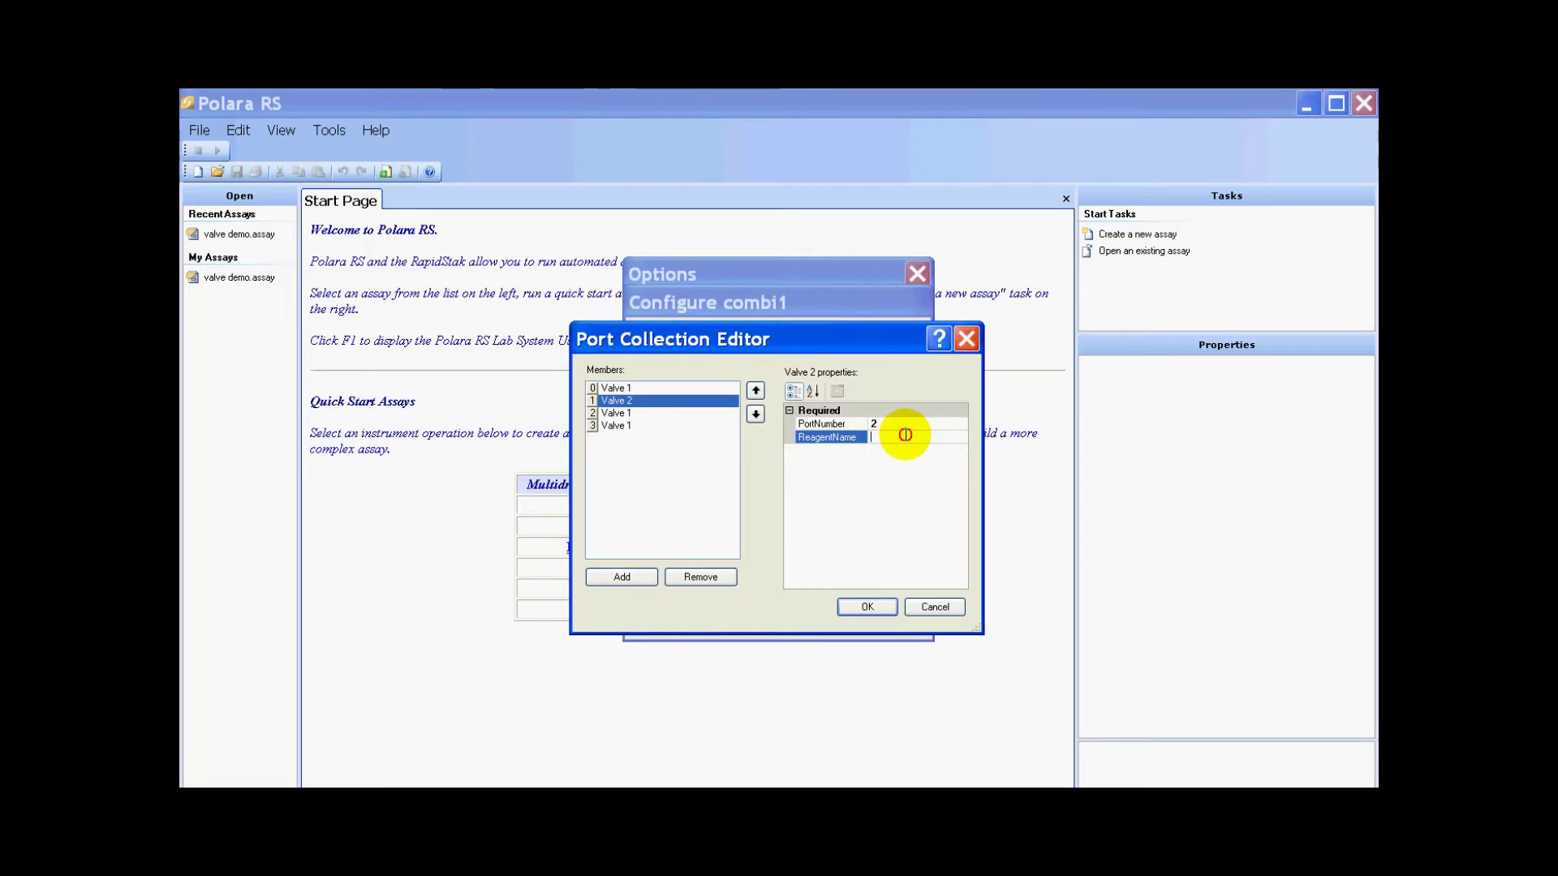
type("reage")
type("nt")
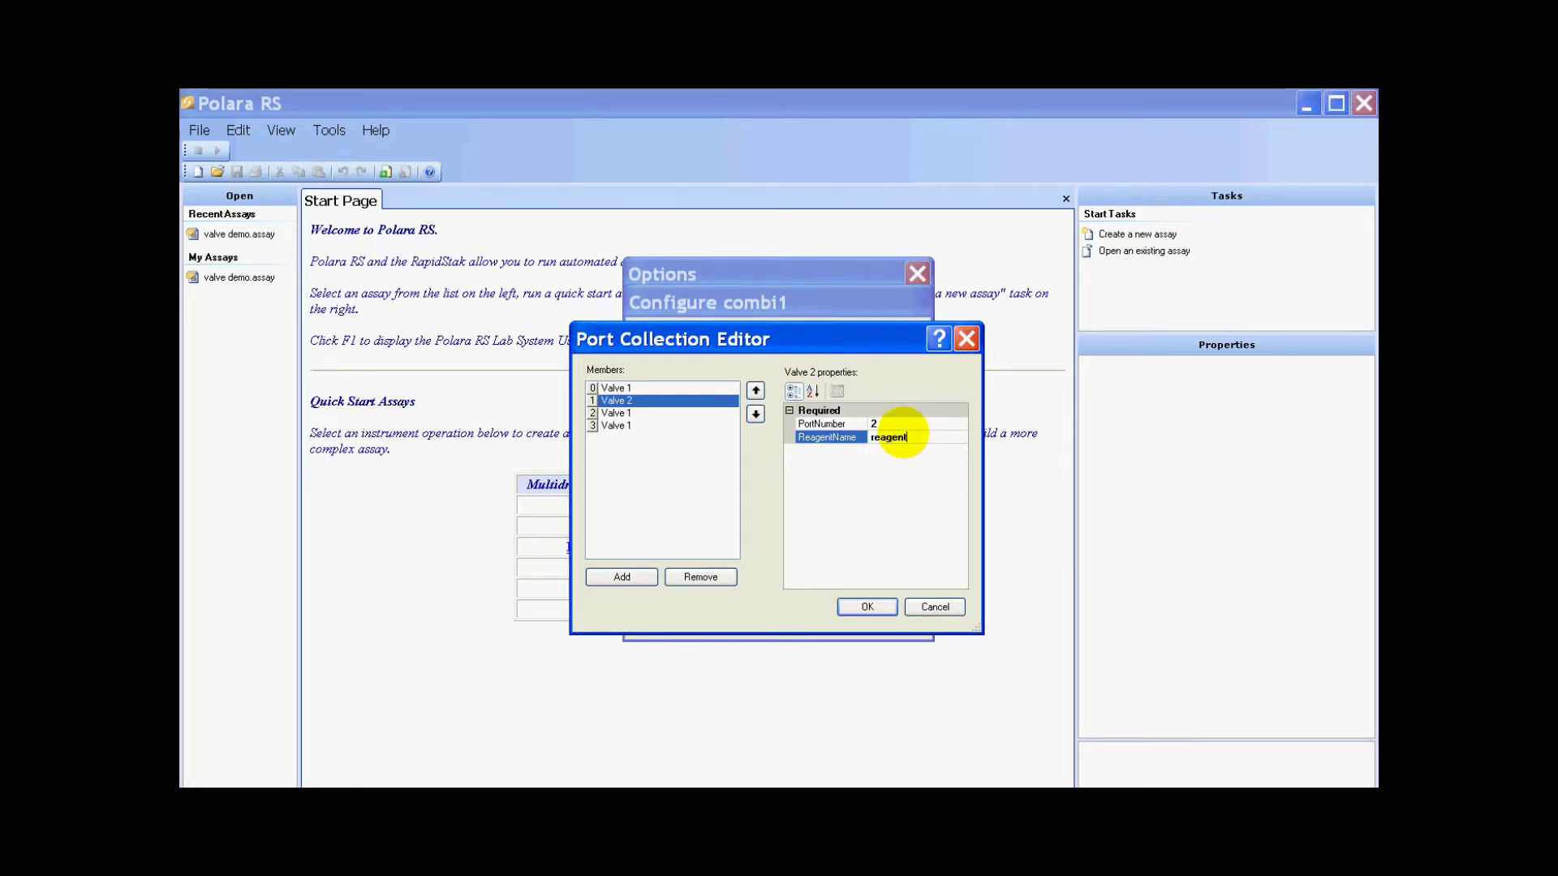
type(" 2")
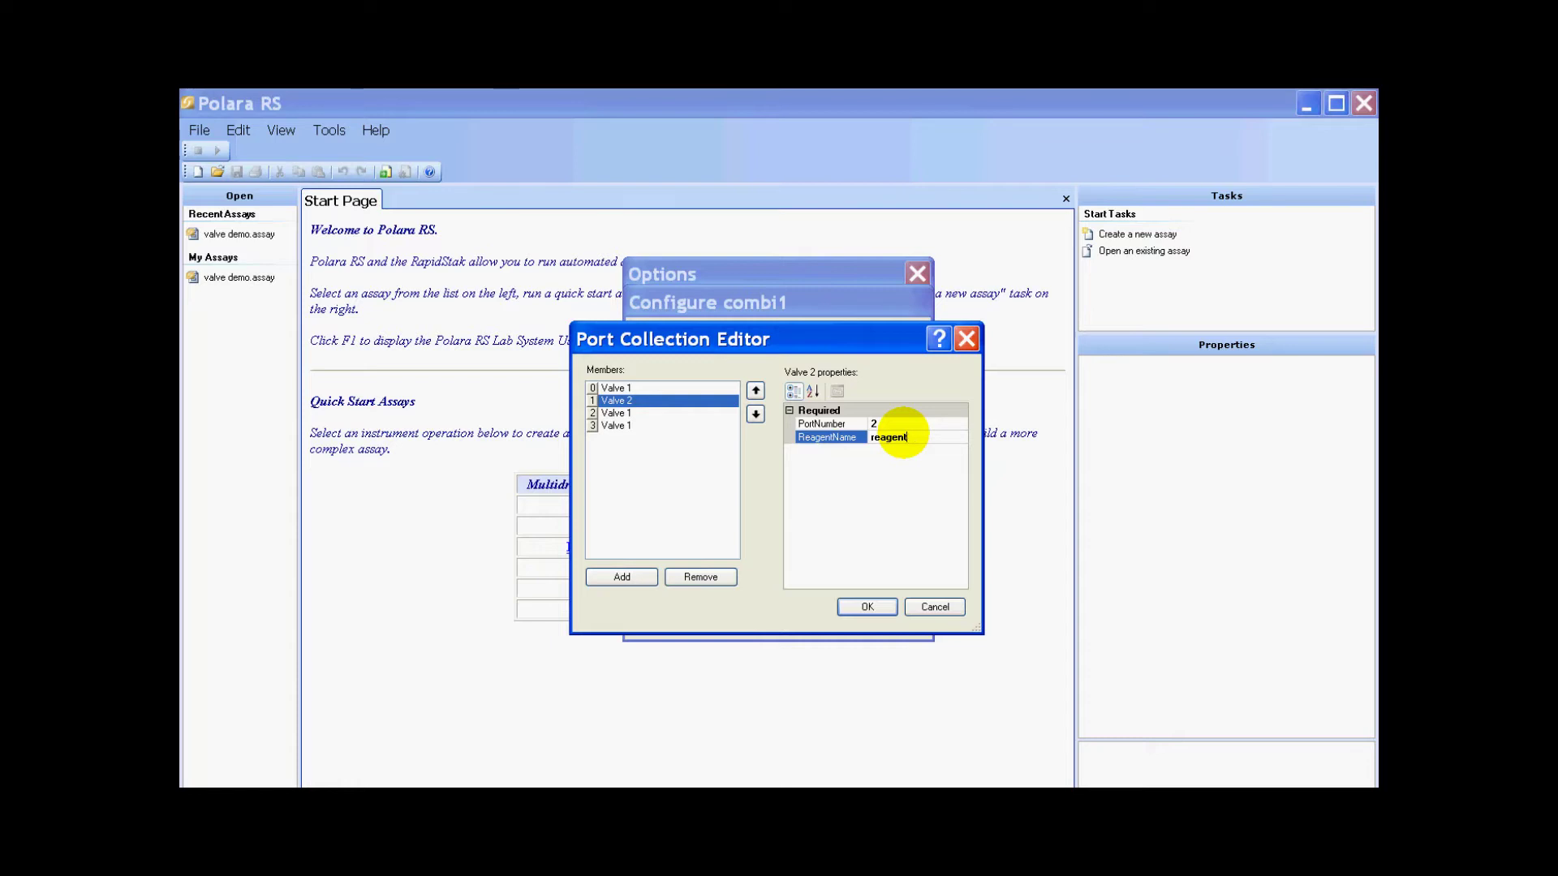
- Set the third member to port number 3 holding water
left_click(616, 414)
left_click(889, 423)
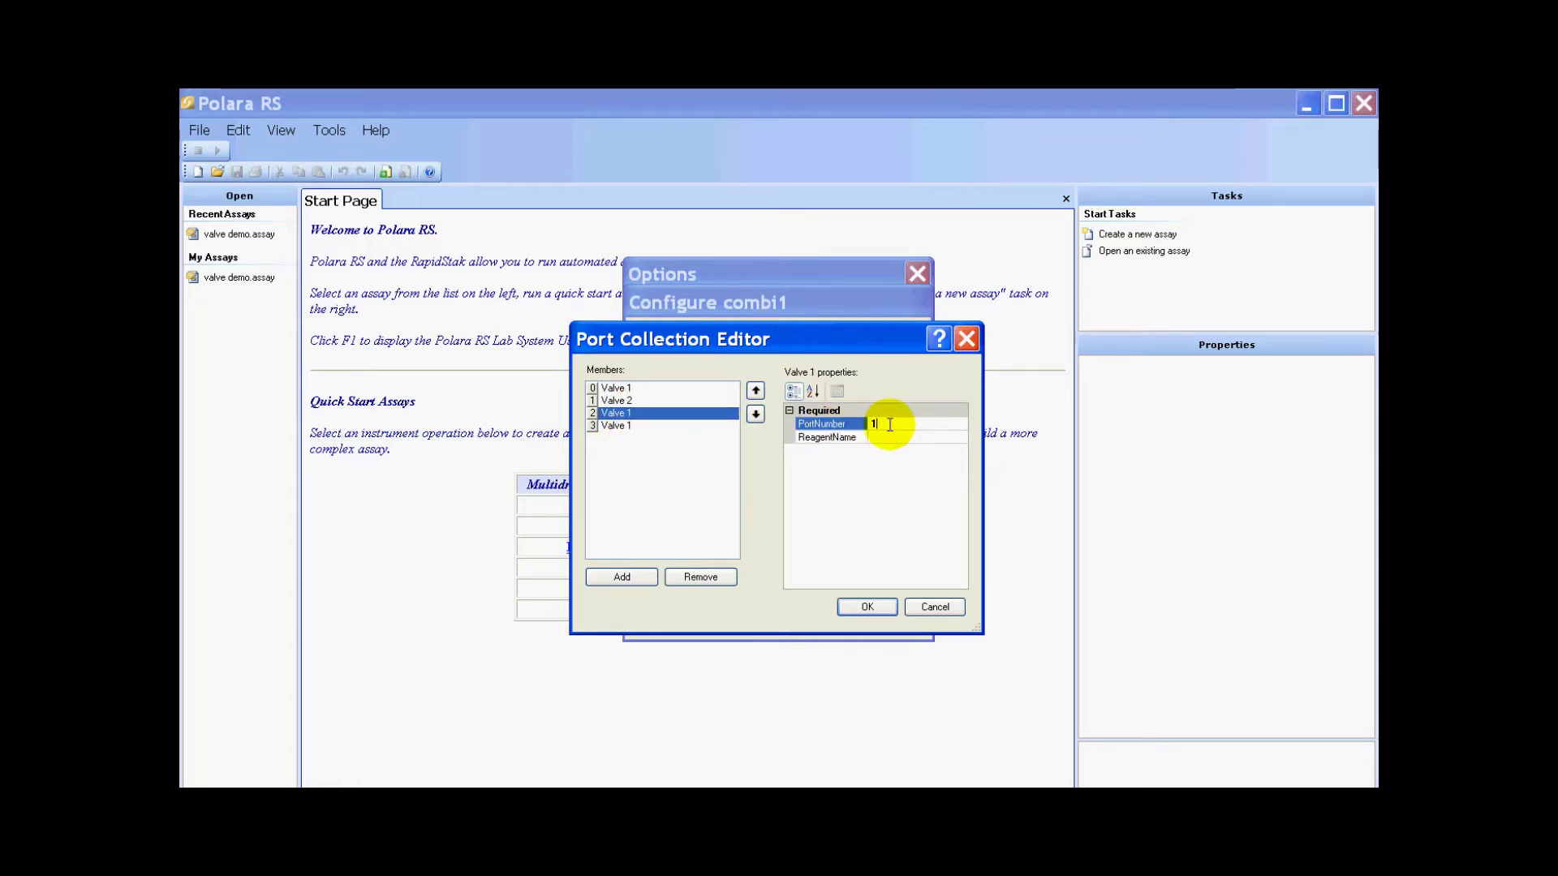
key("BackSpace")
type("3")
left_click(893, 436)
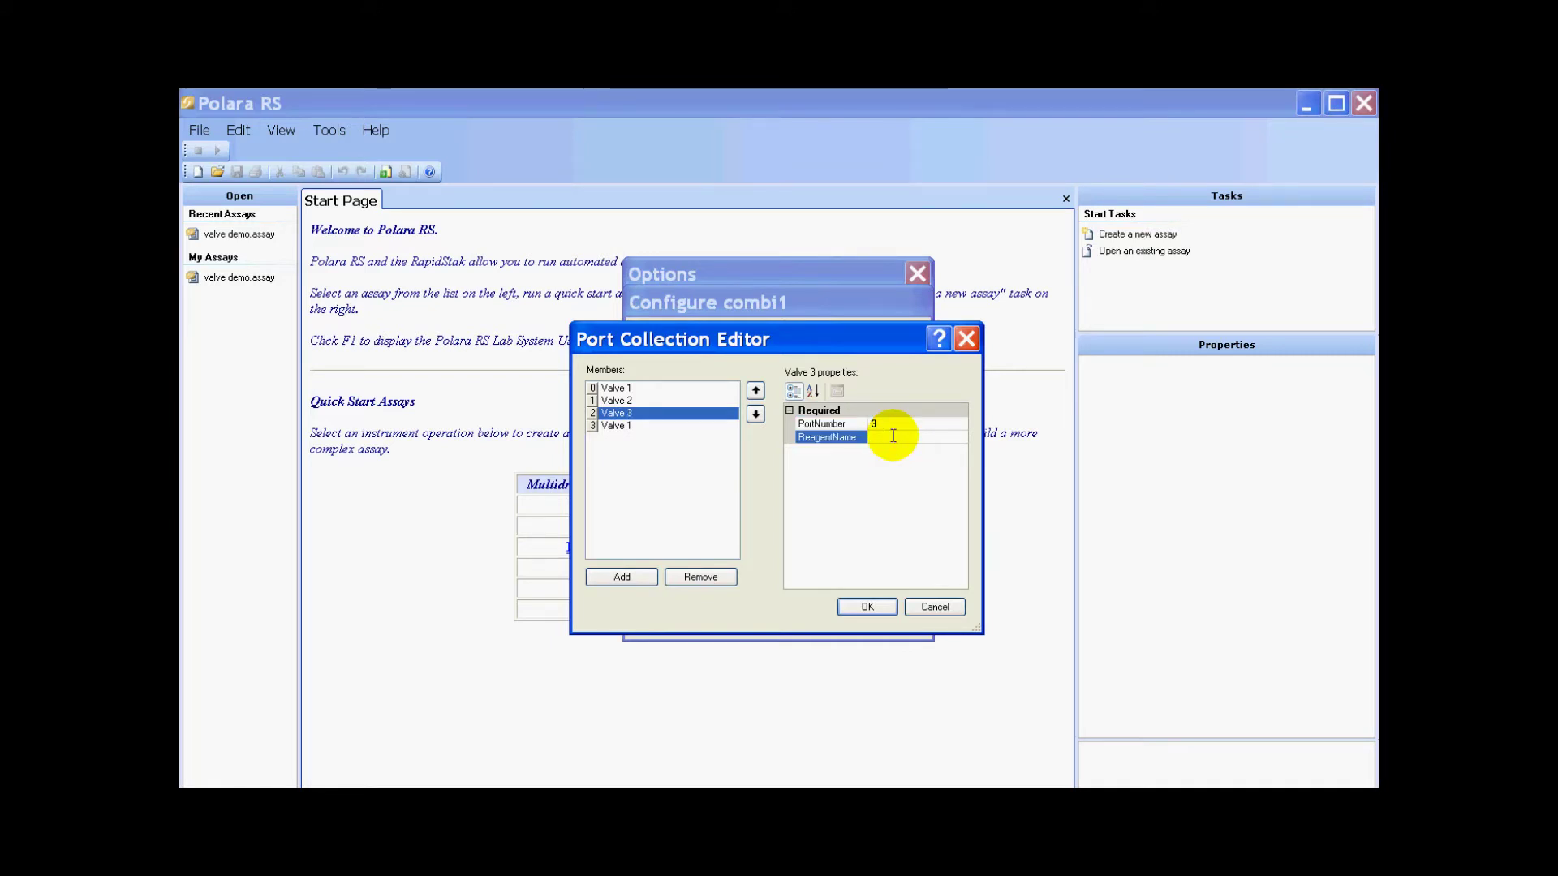
type("water")
- Set the fourth member to port number 4 holding reagent 3
left_click(625, 426)
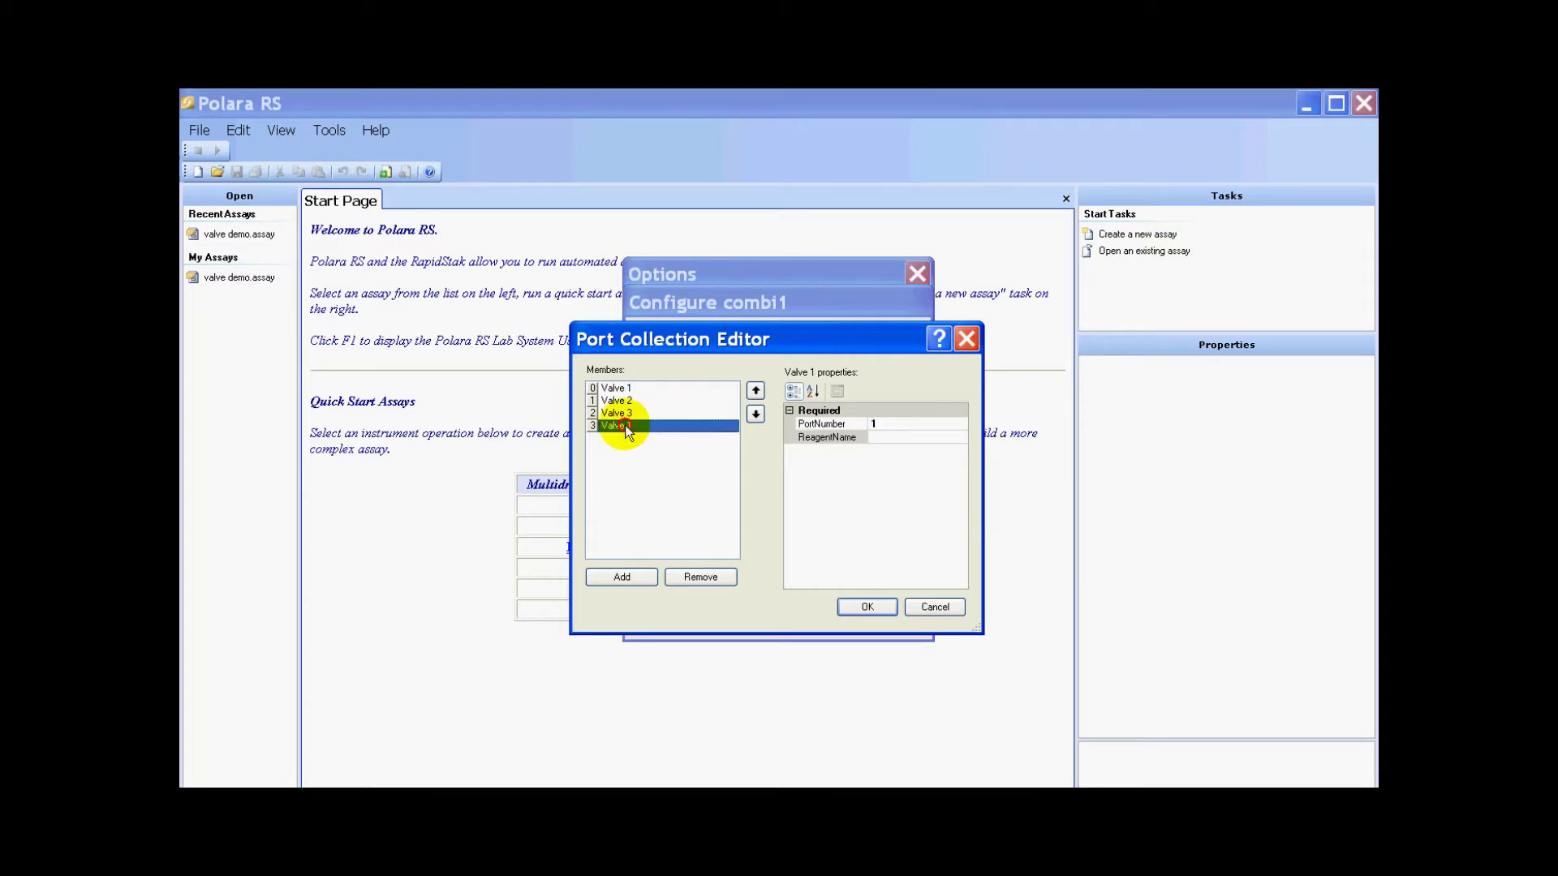
left_click(887, 423)
key("BackSpace")
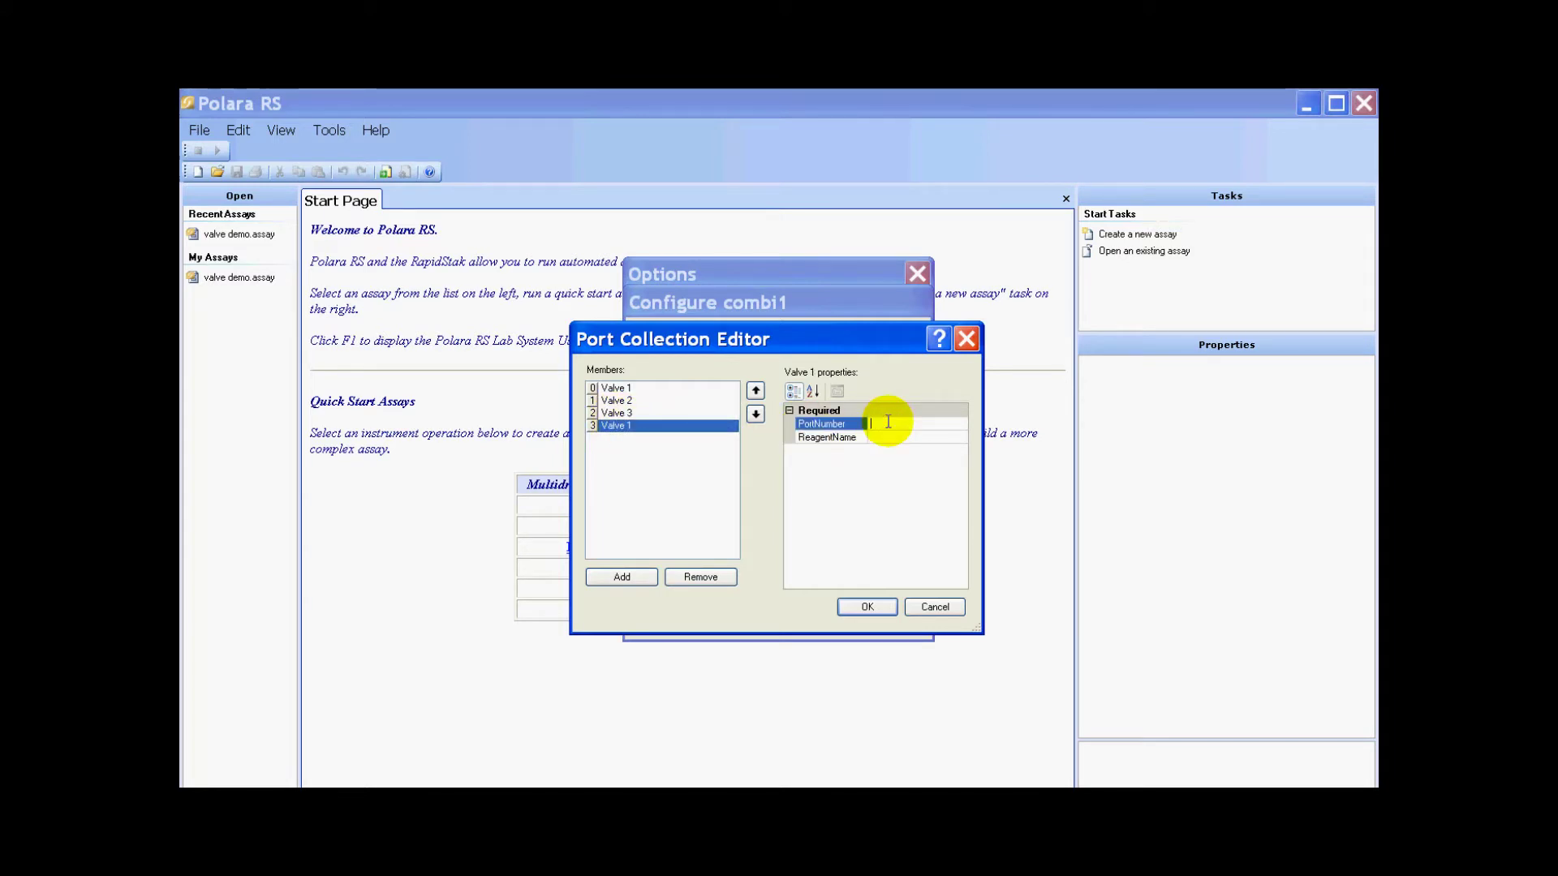
type("4")
left_click(884, 437)
type("re")
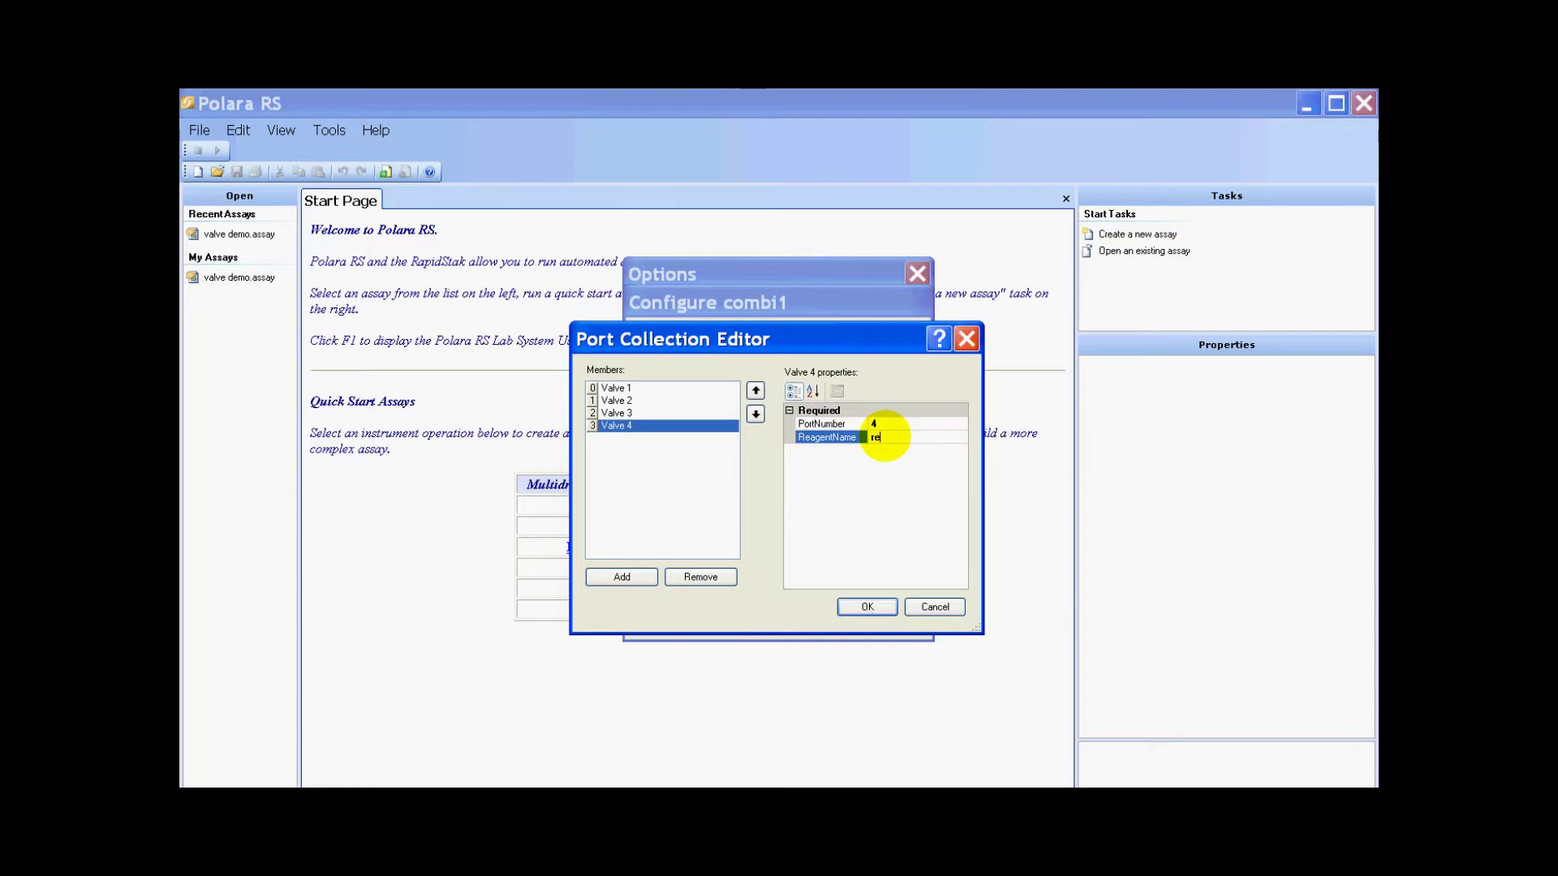
type("agen")
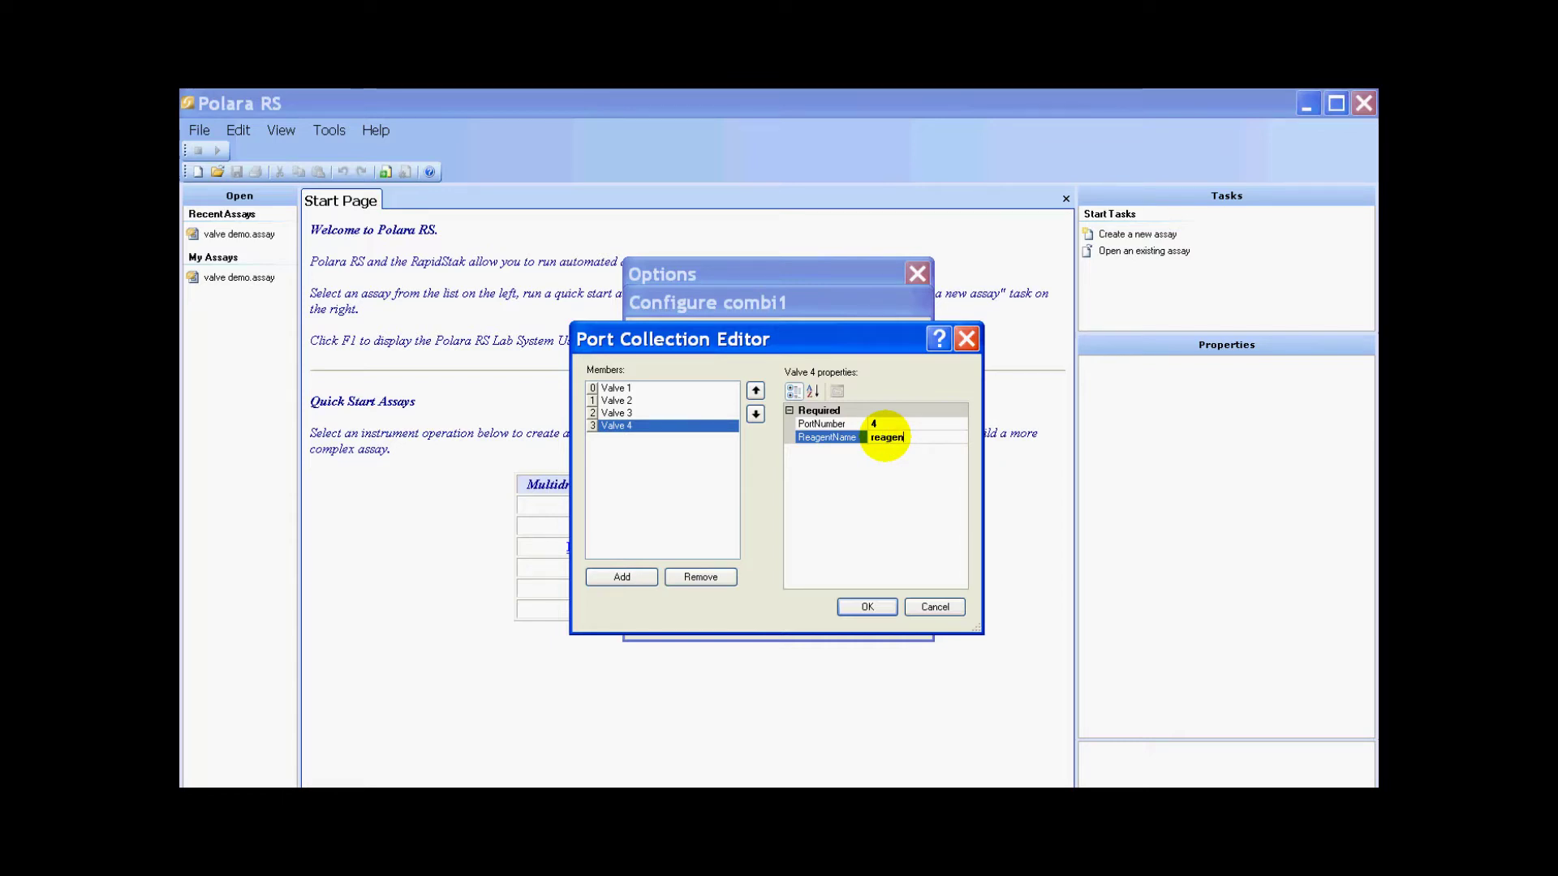
type("t3")
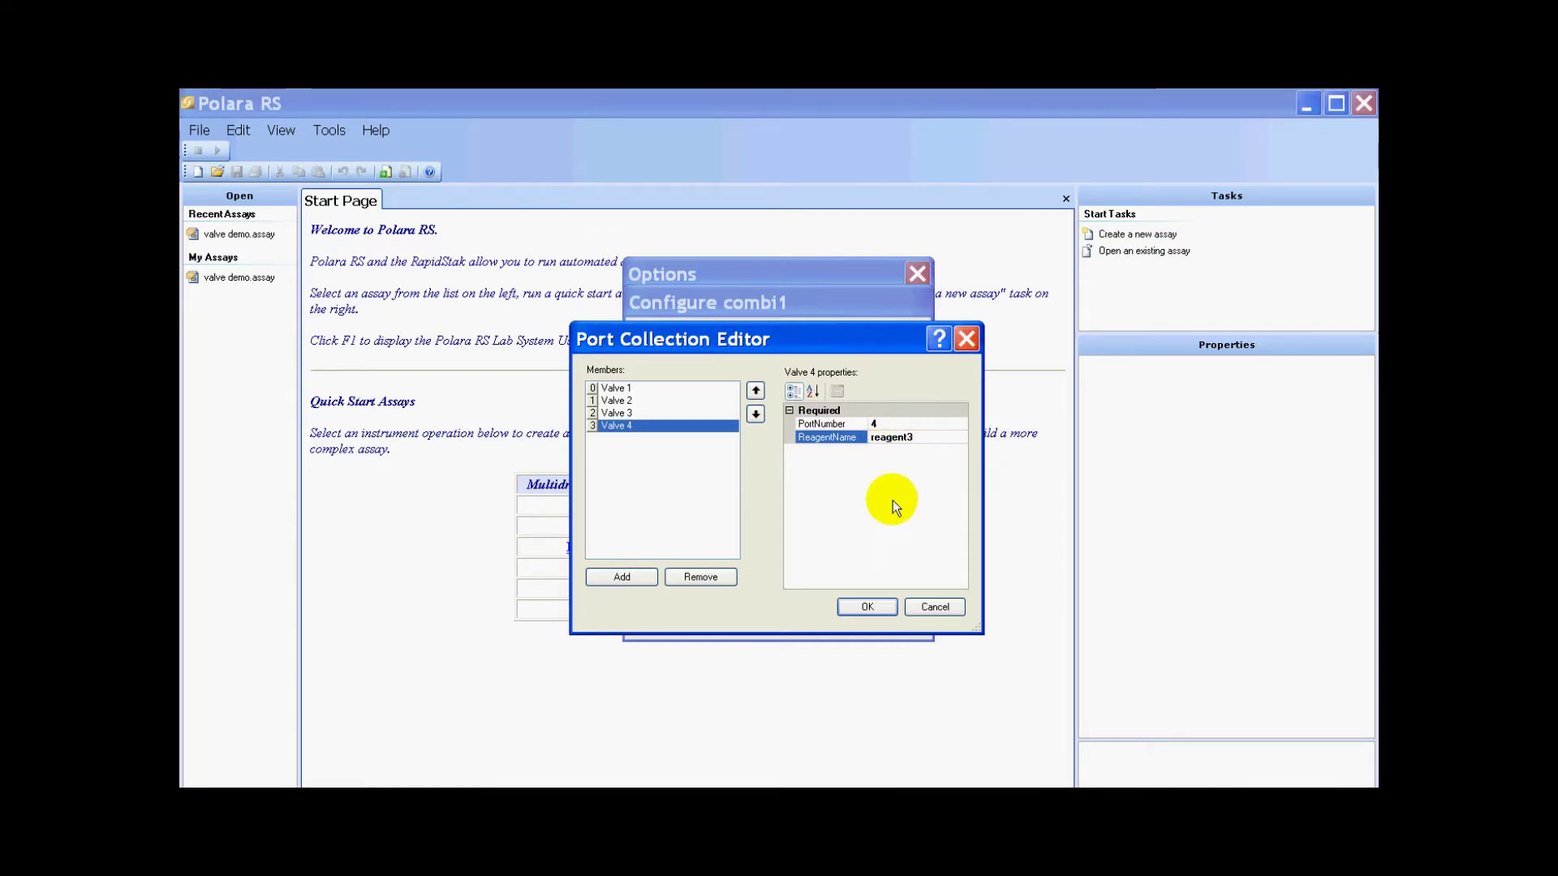
key("BackSpace")
type("3")
- Apply the valve and Options settings, create Assay1, and add combi1 Prime and RunProtocol steps to Process Plates
left_click(886, 609)
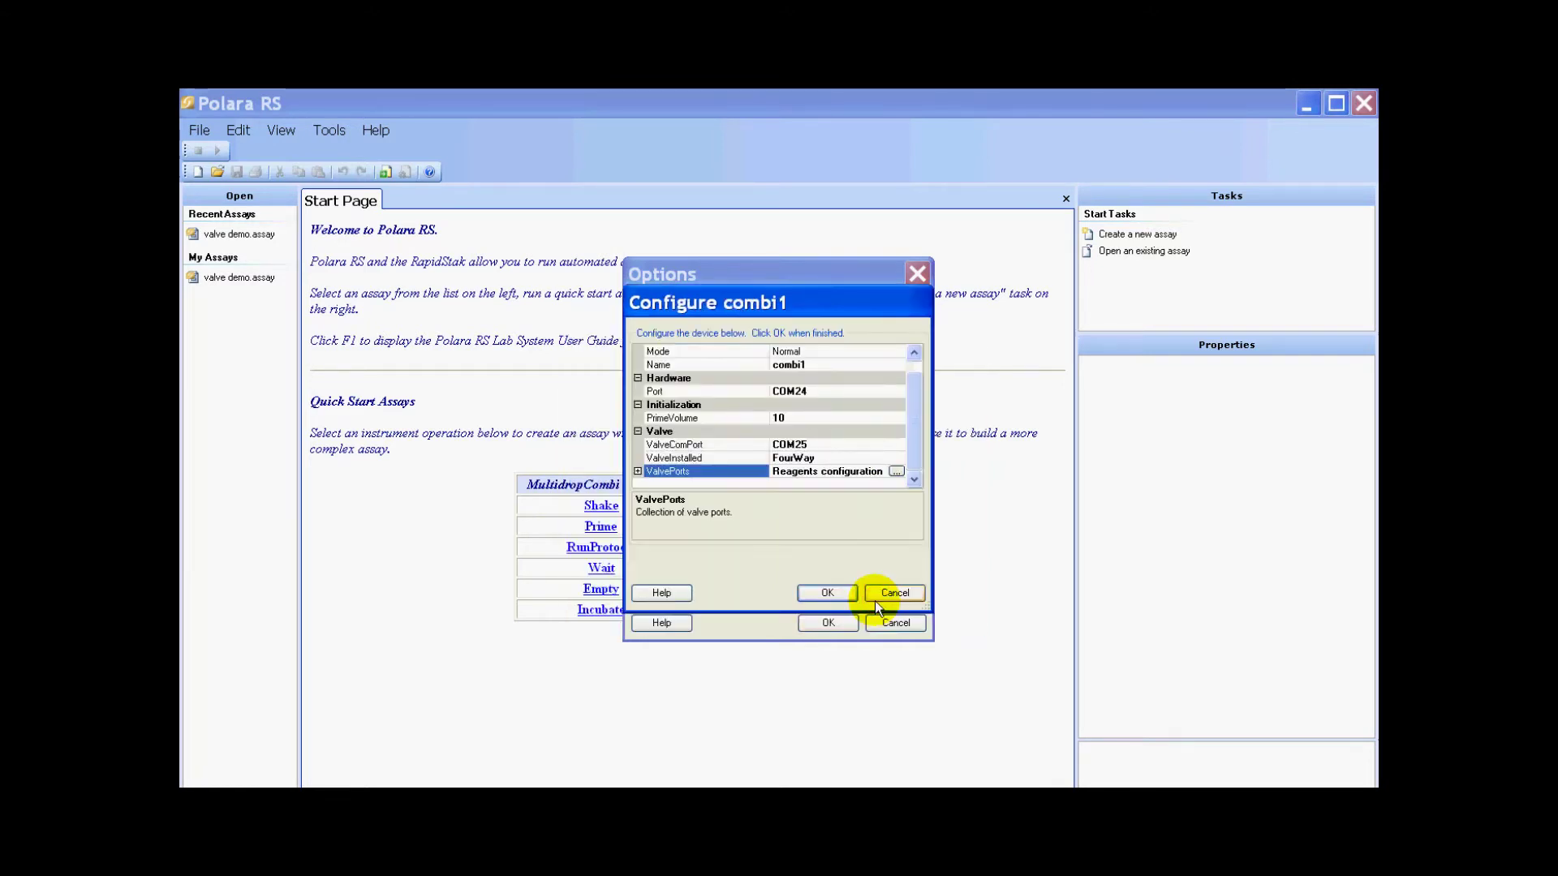
left_click(820, 594)
left_click(820, 623)
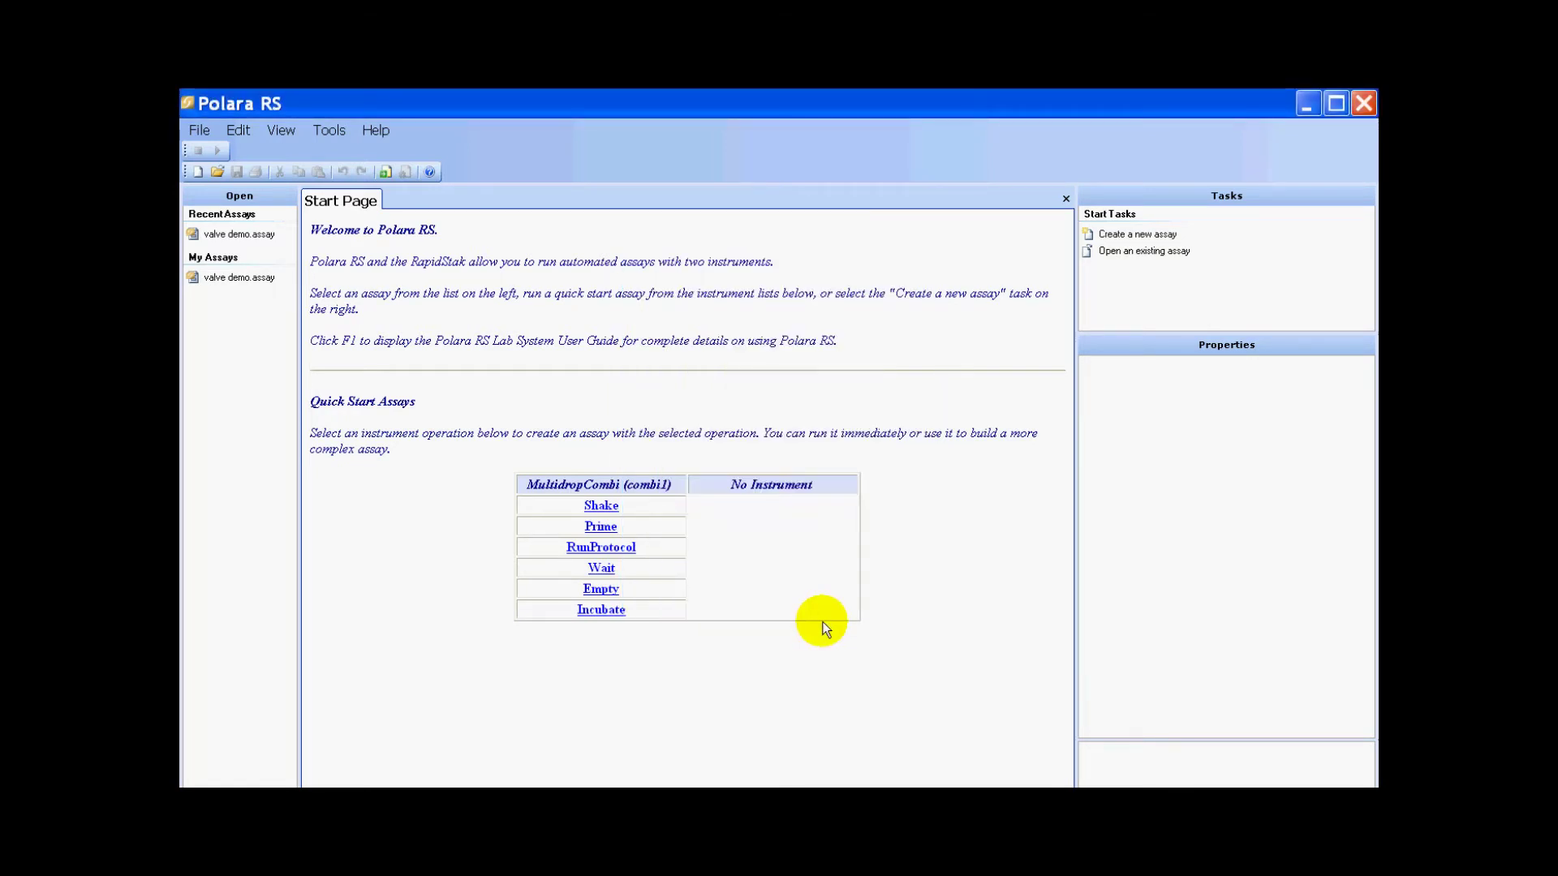
left_click(1123, 238)
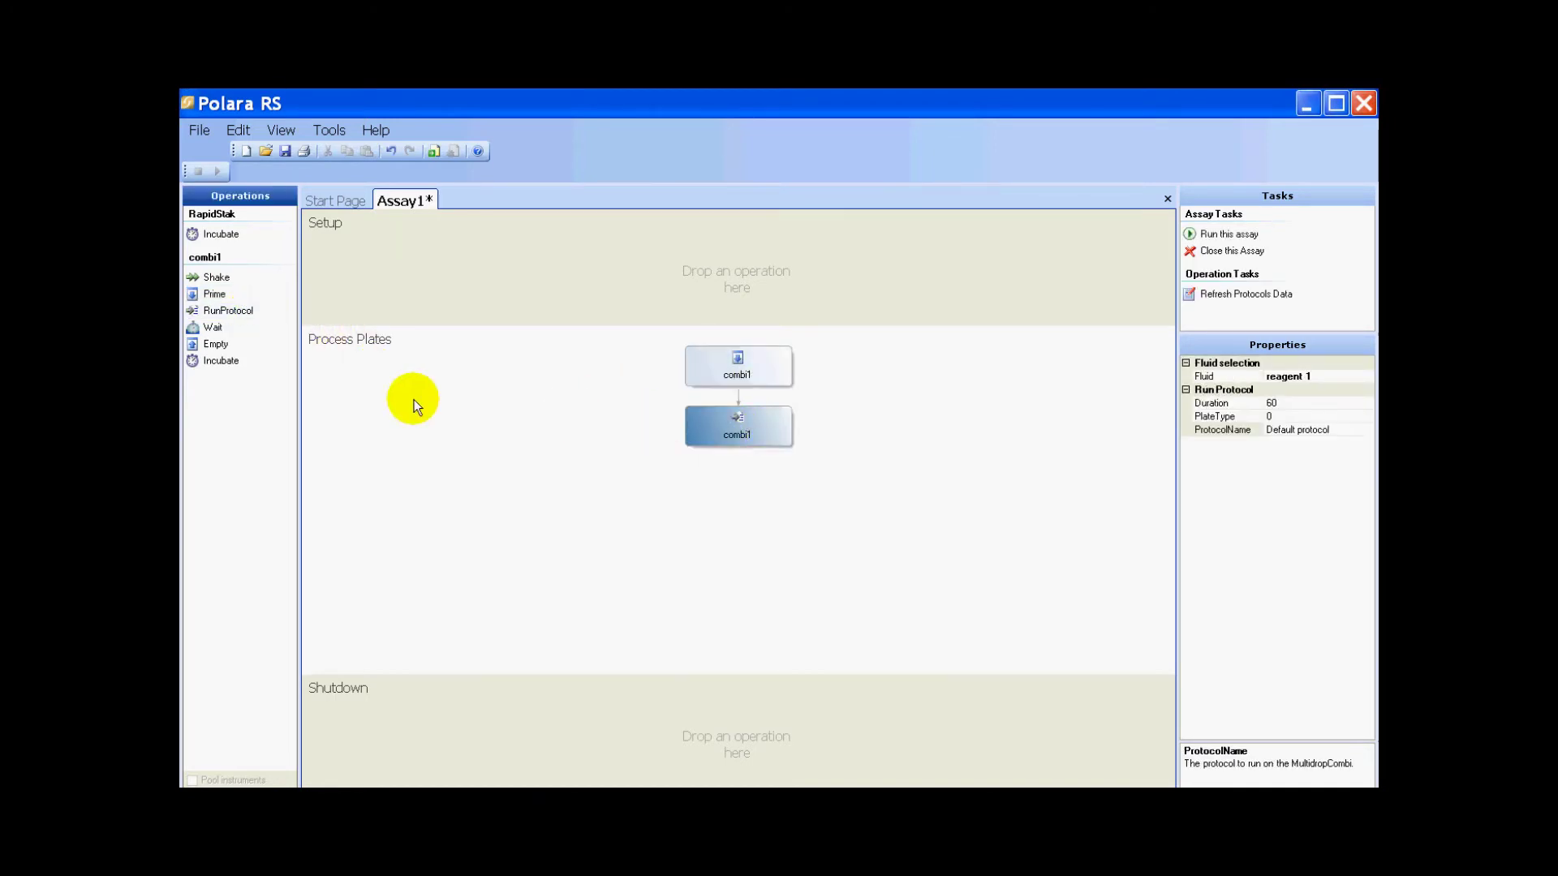
left_click_drag(214, 294, 760, 611)
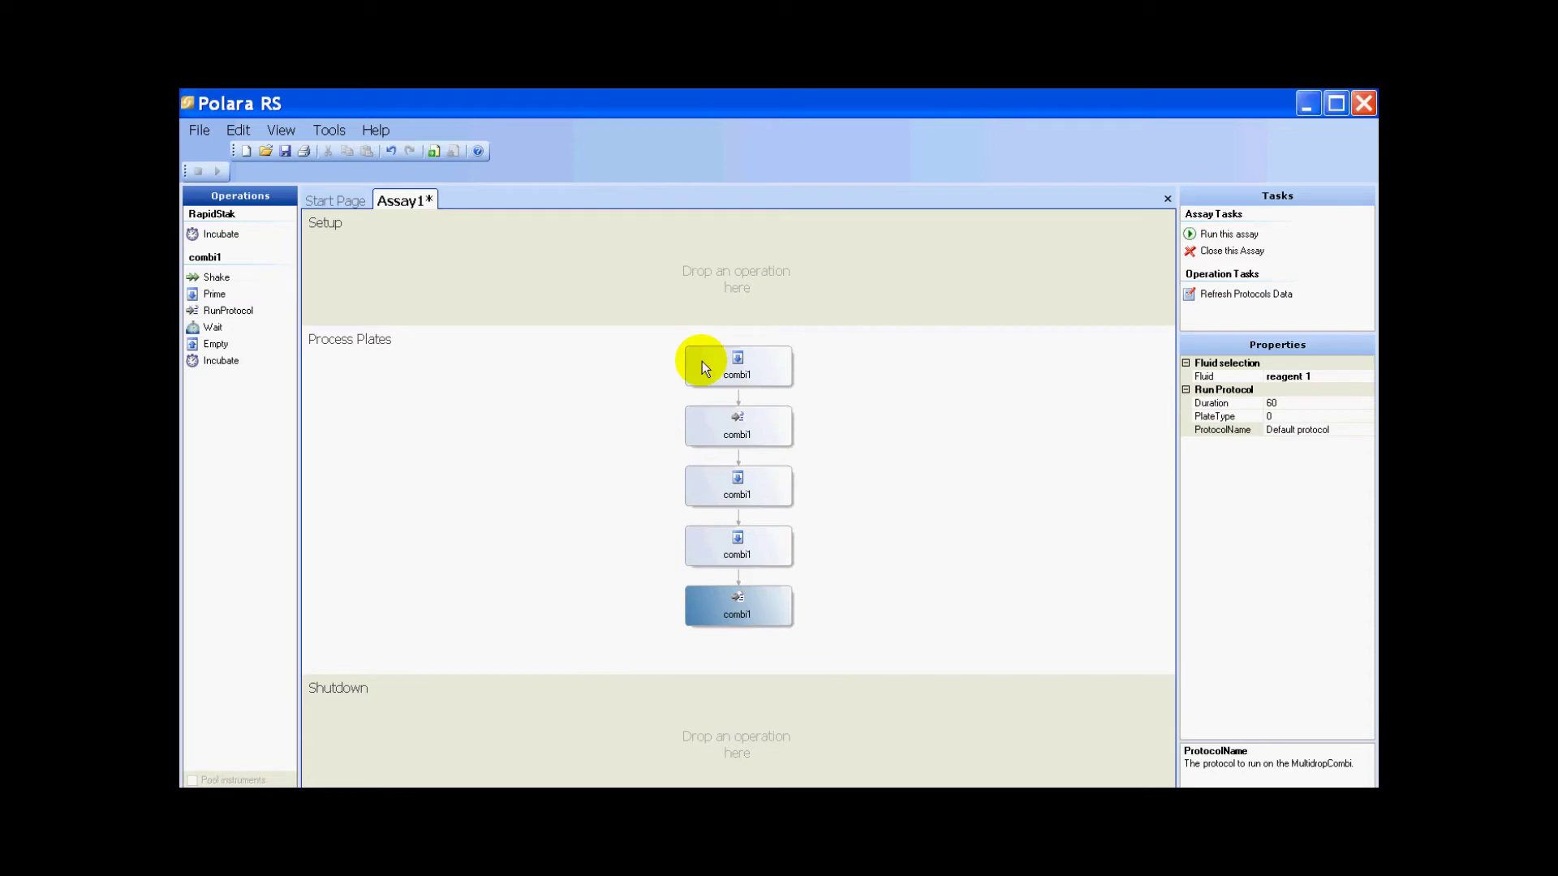
- Set the first combi1 Prime step's volume to 1000
left_click(762, 373)
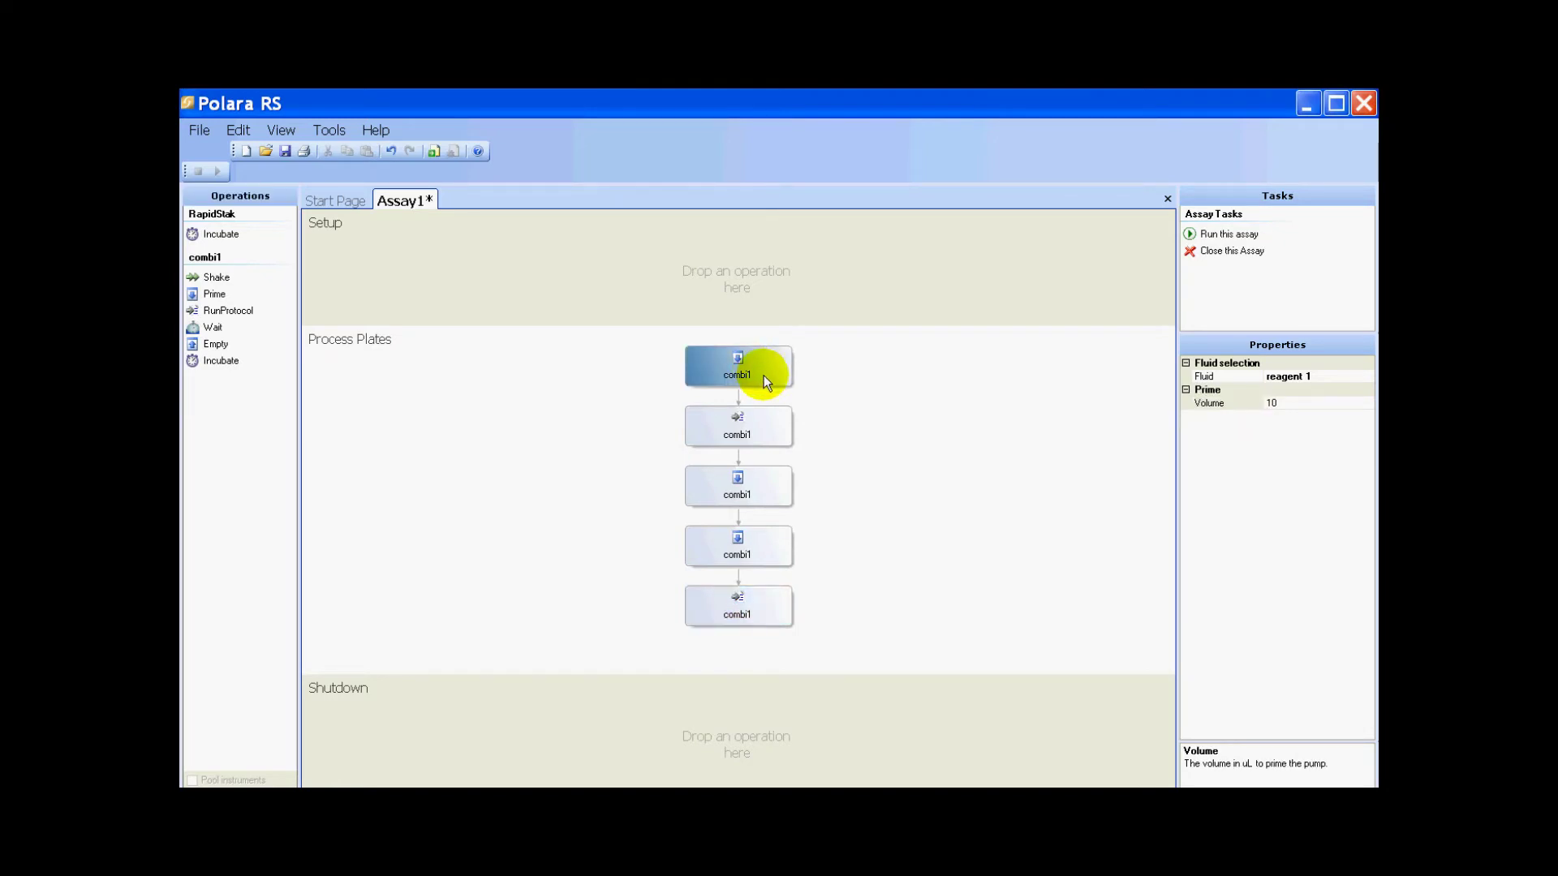
left_click(1318, 376)
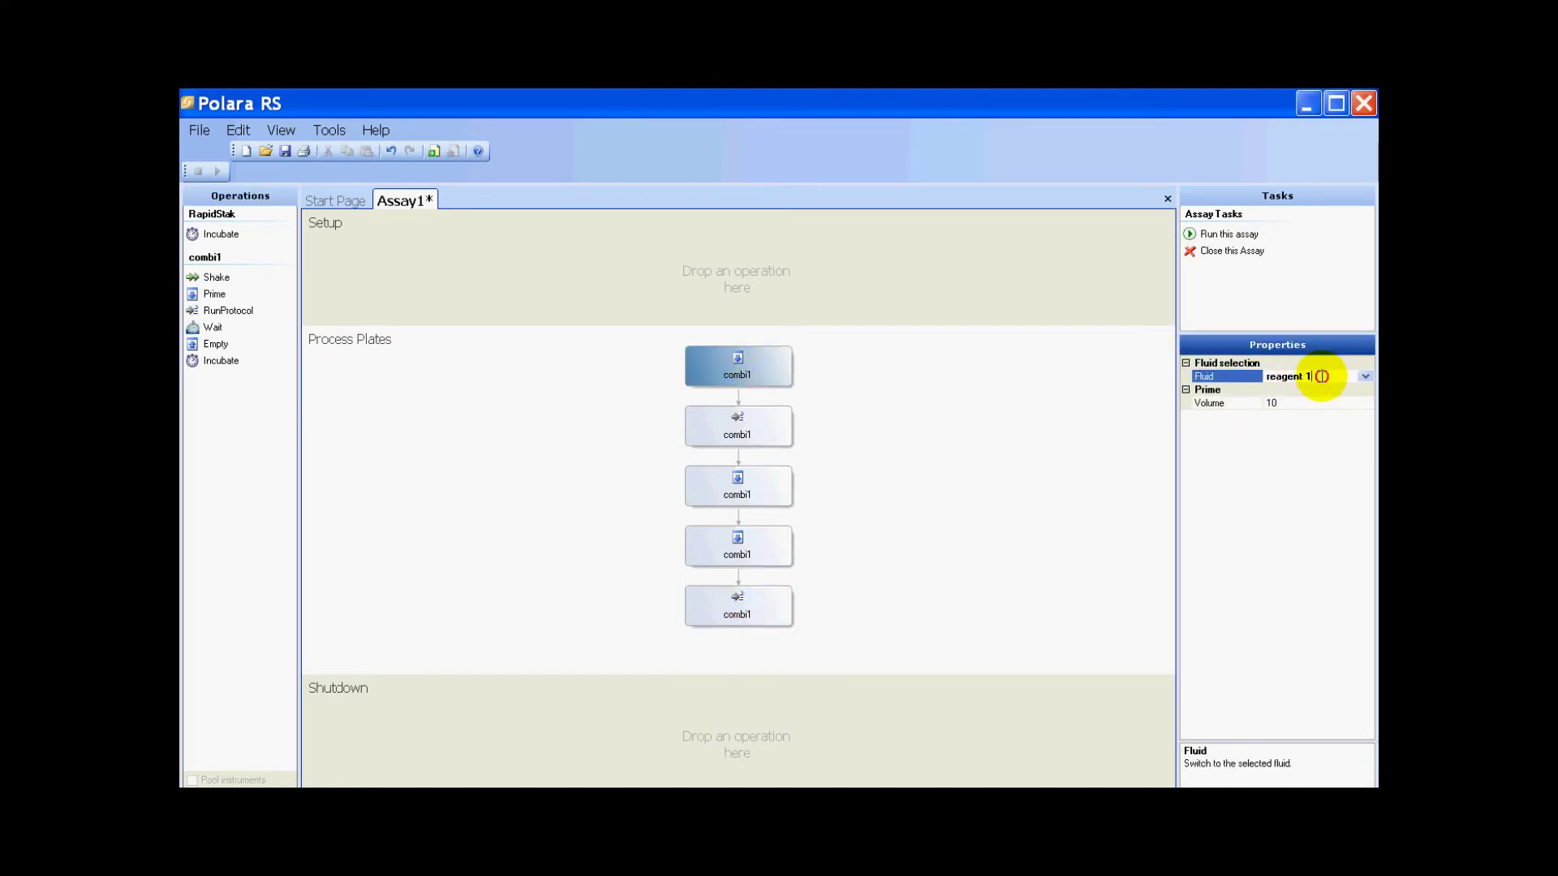
left_click(1289, 403)
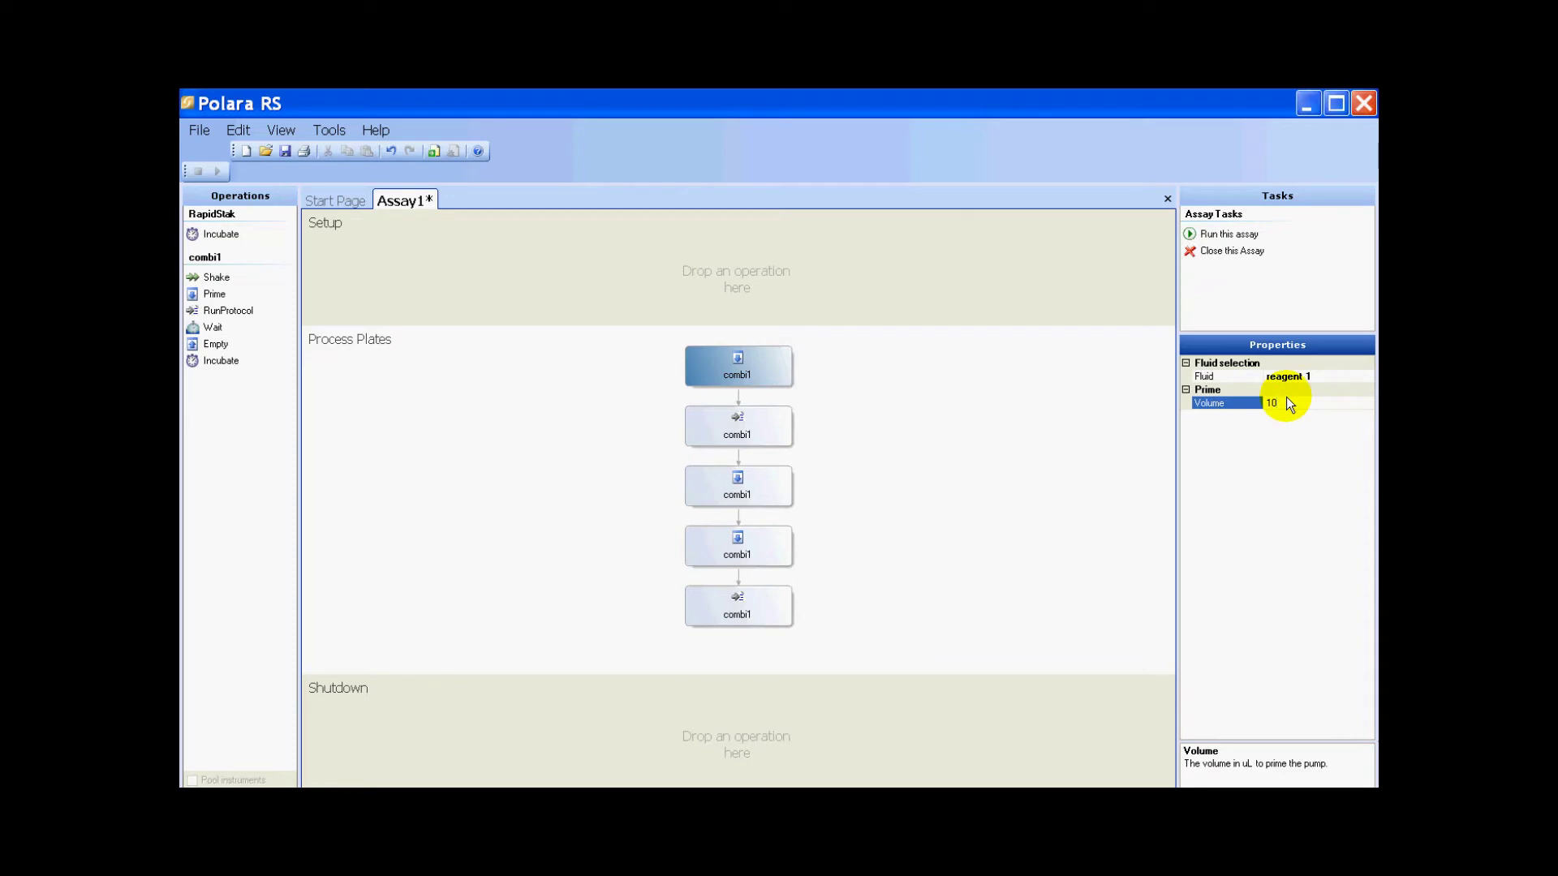
type("00")
- Make the second RunProtocol step use Even columns 96 with reagent 1
left_click(746, 428)
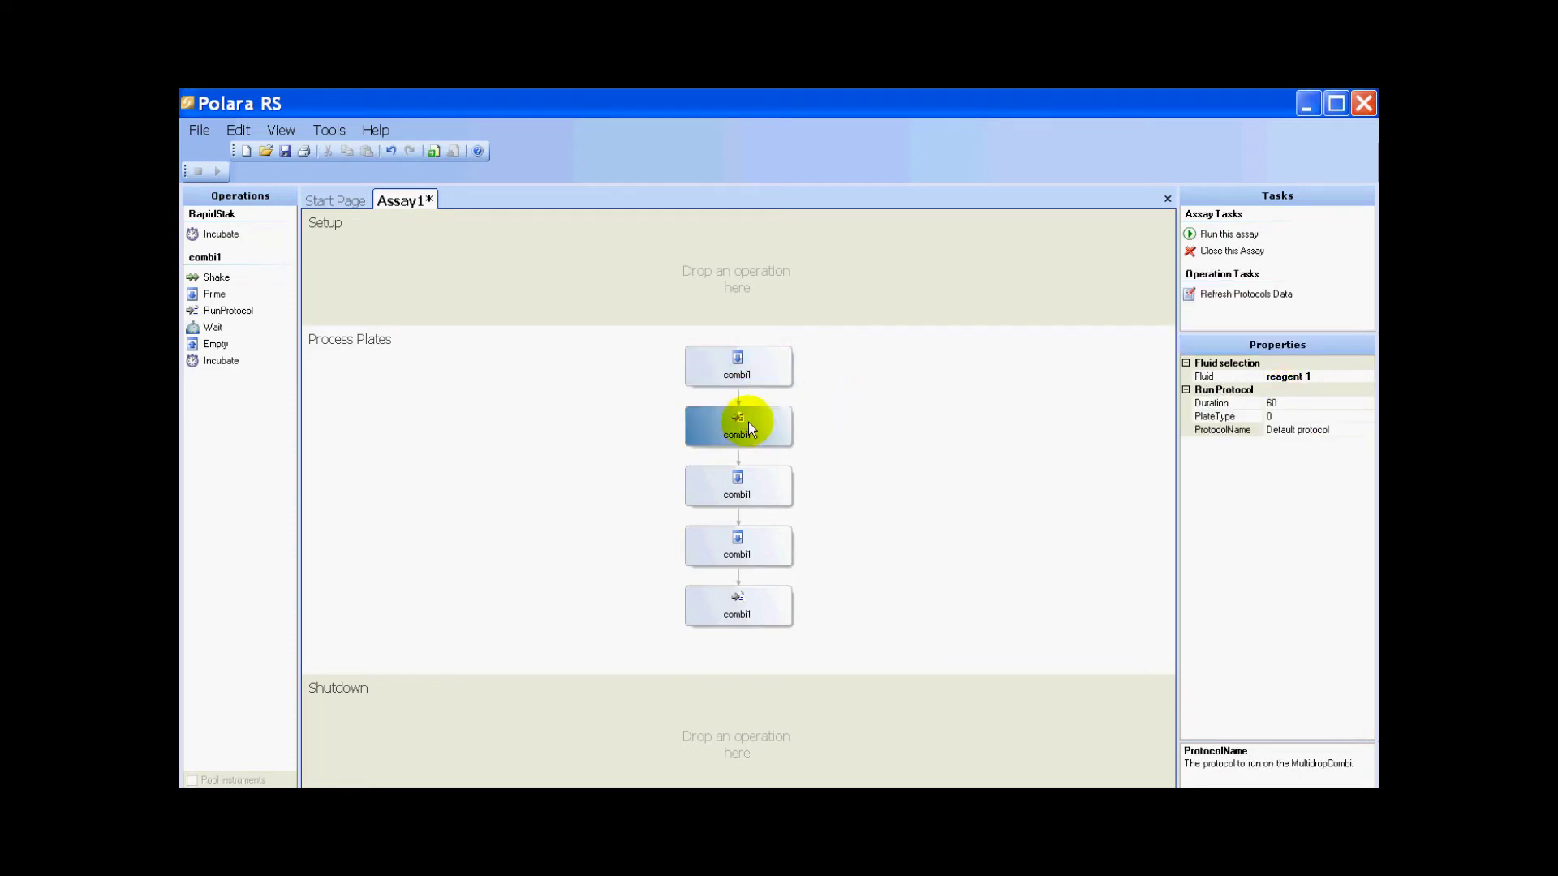
left_click(1313, 377)
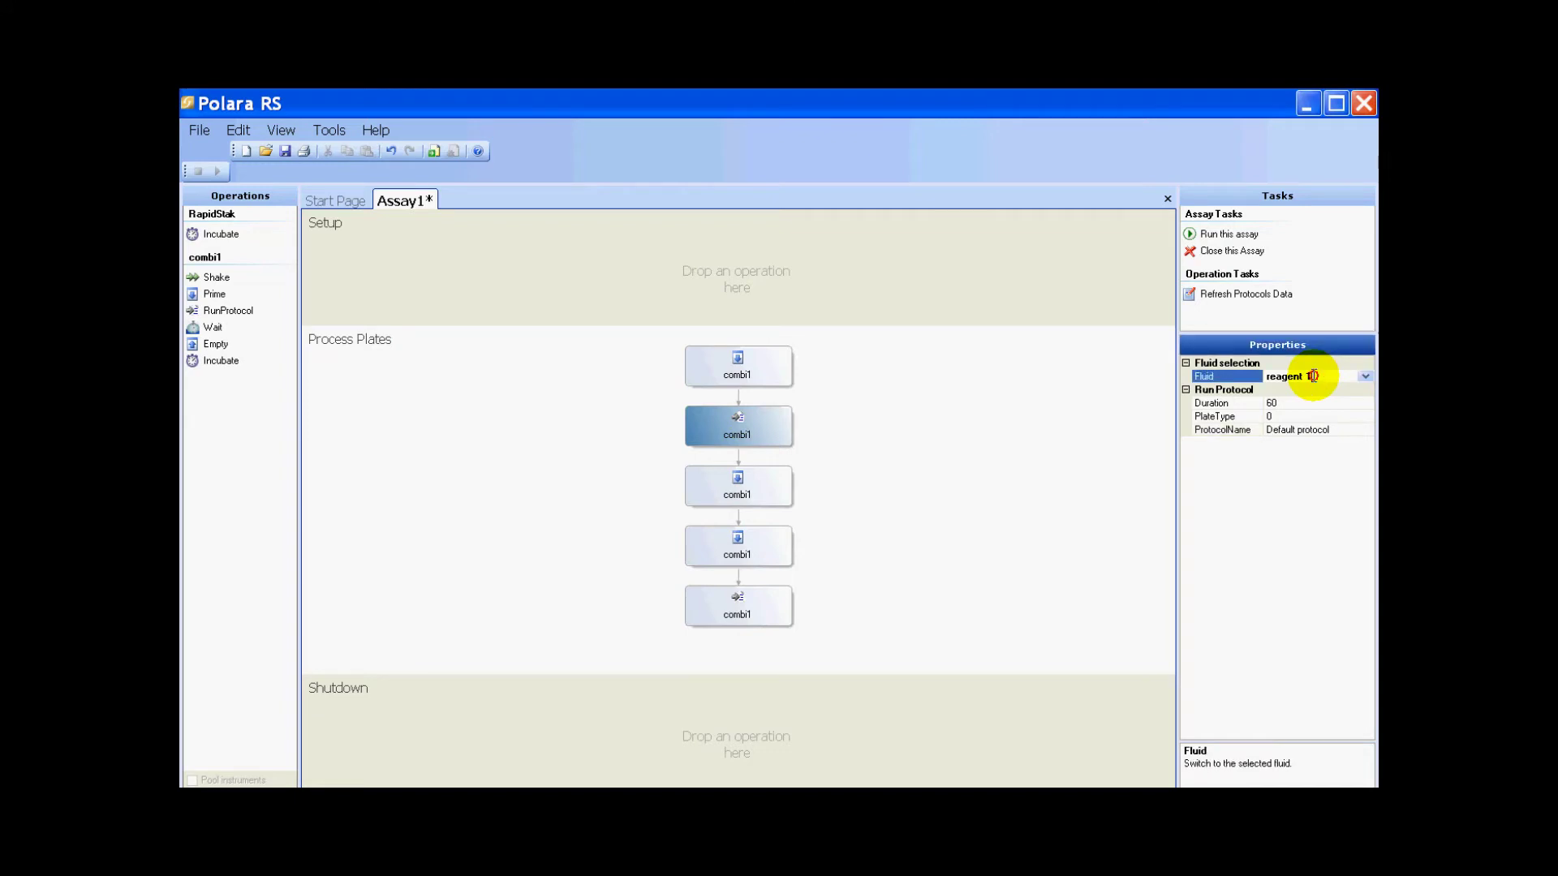
left_click(1366, 377)
left_click(1363, 373)
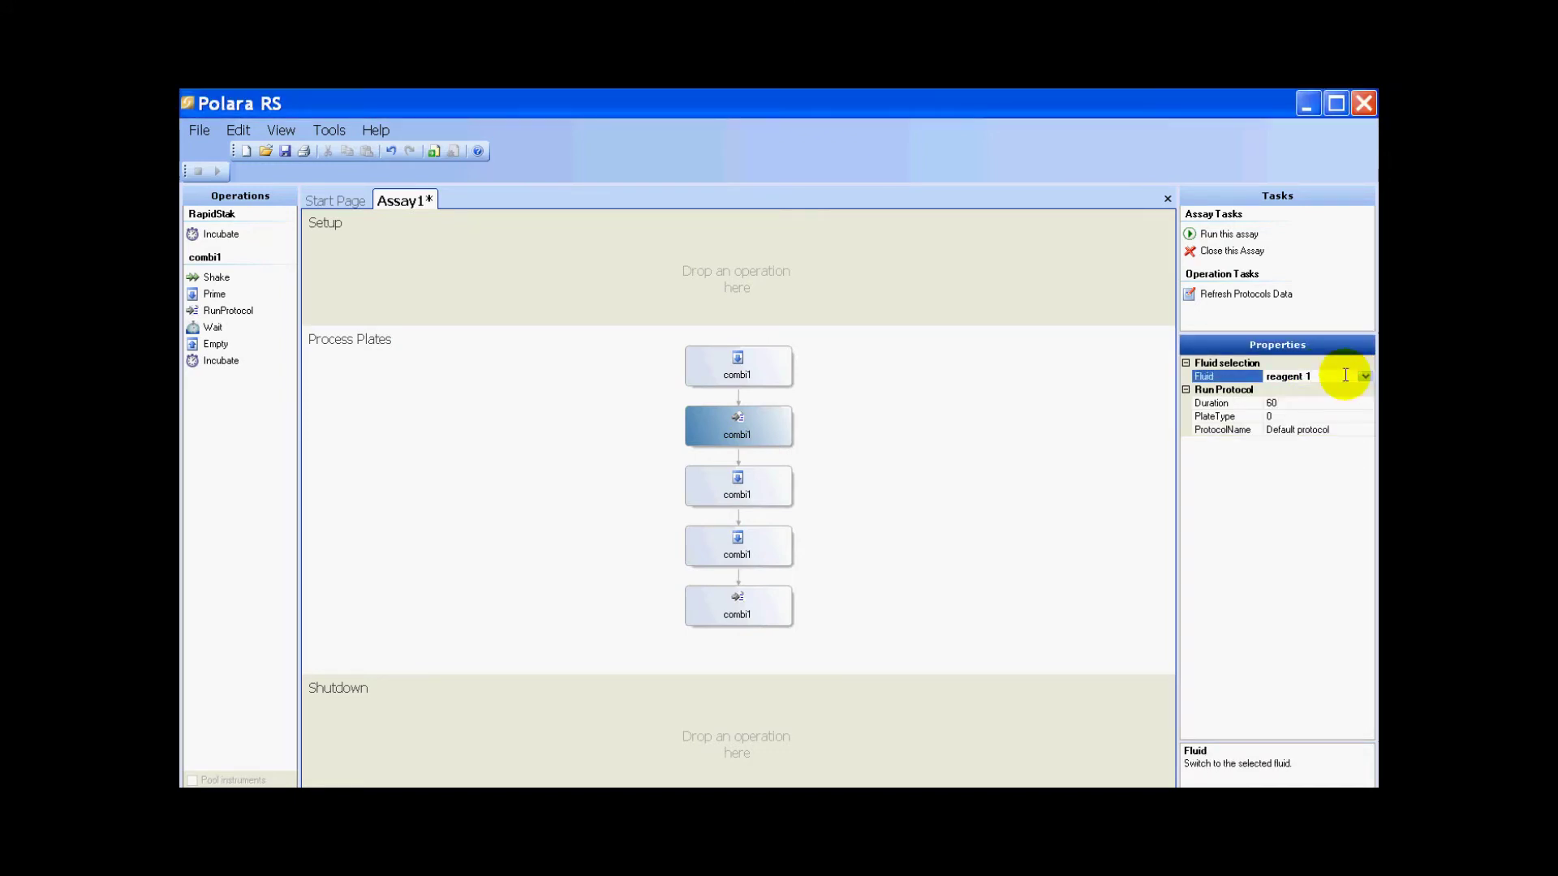
left_click(1316, 430)
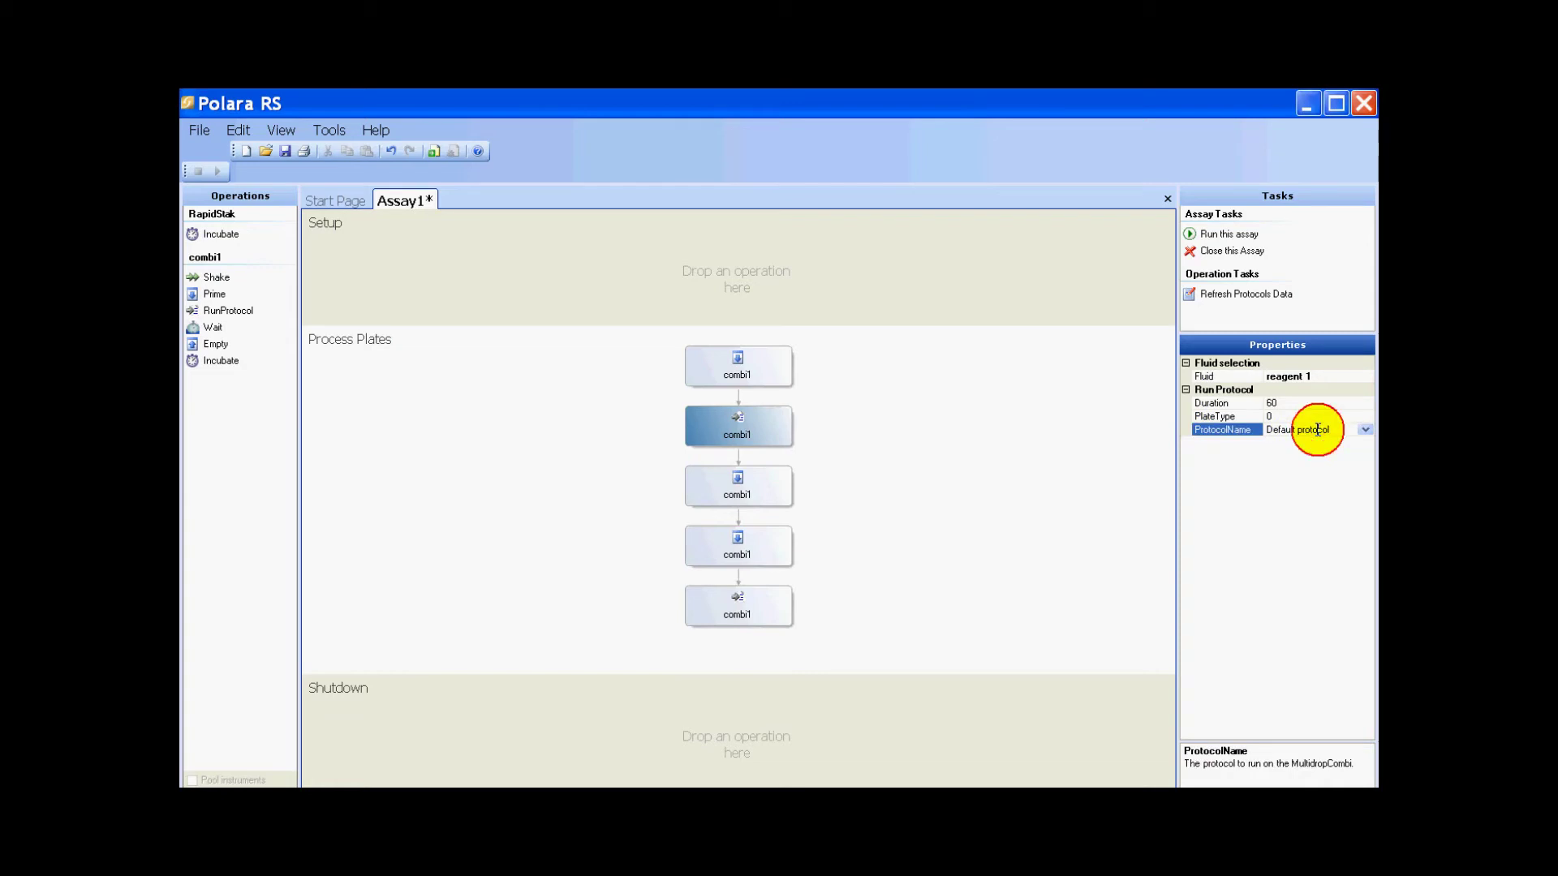
left_click(1366, 431)
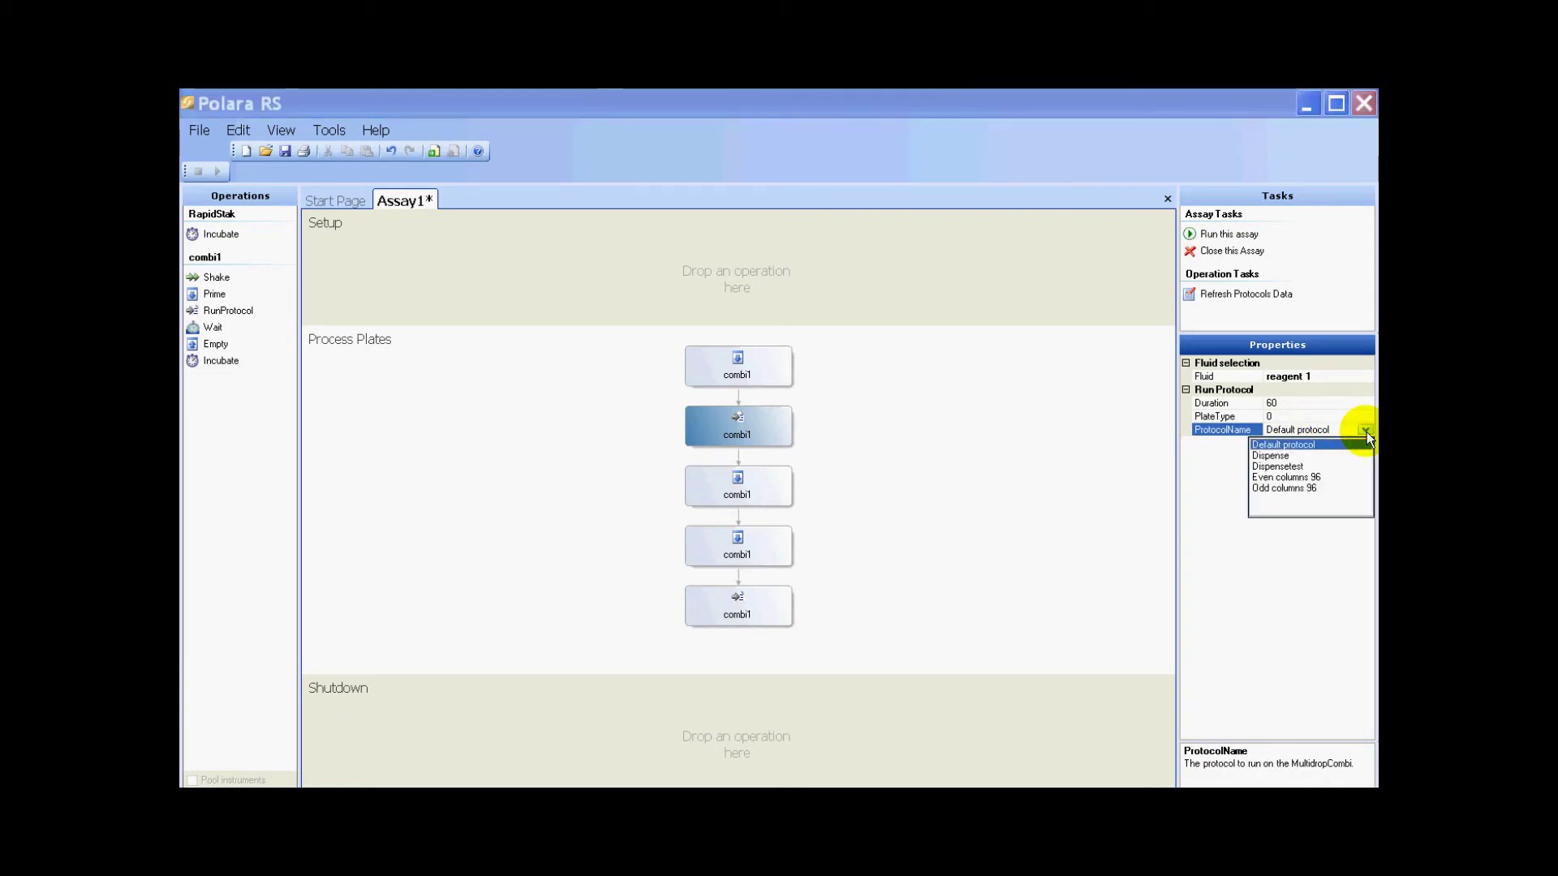
left_click(1290, 478)
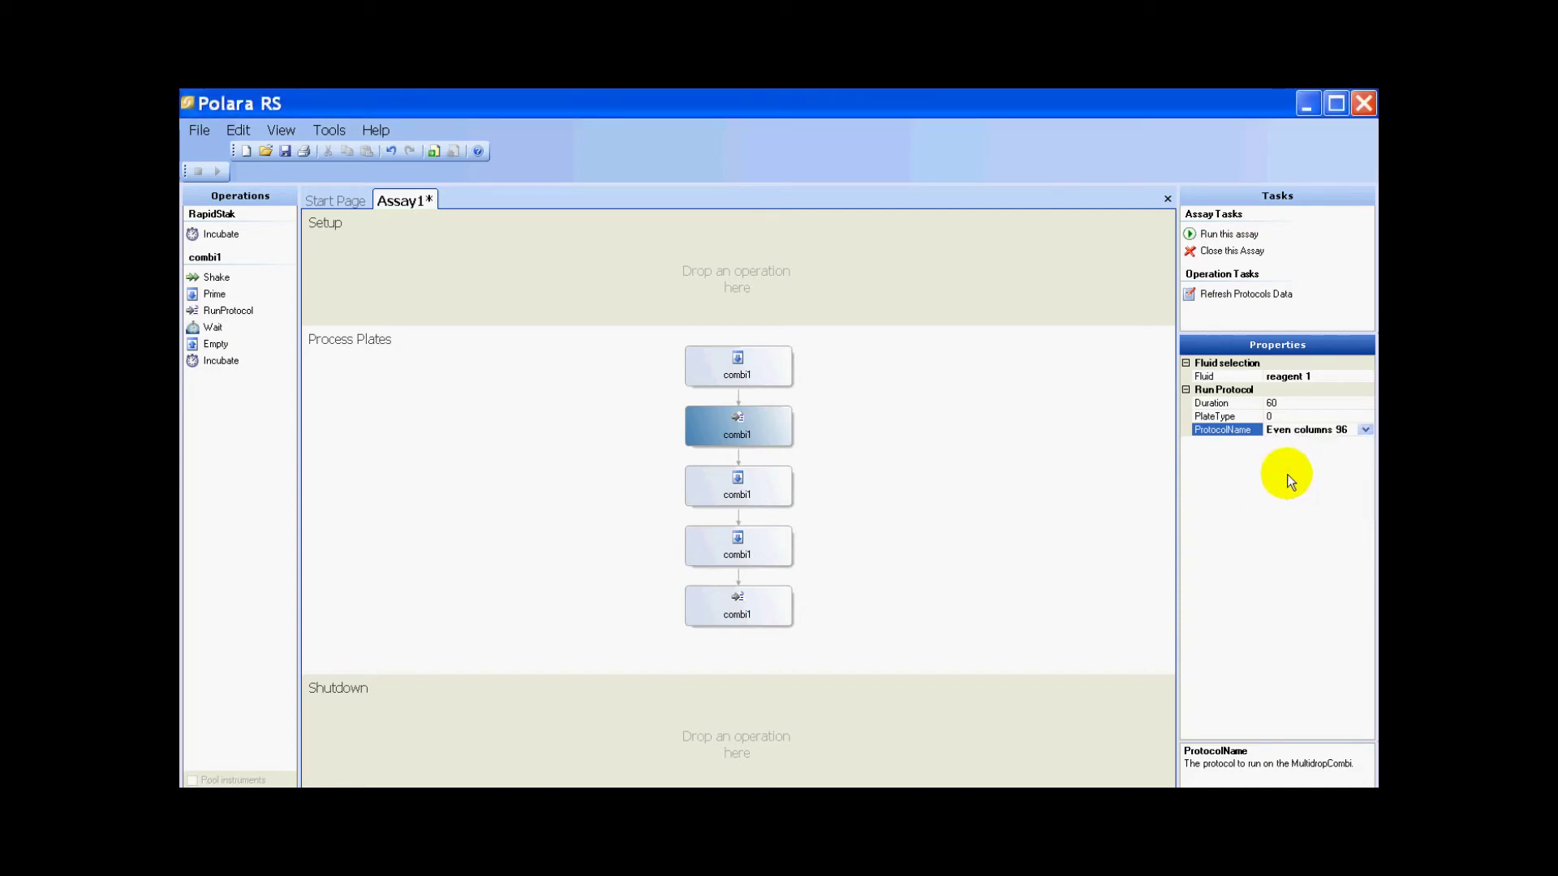
left_click(729, 486)
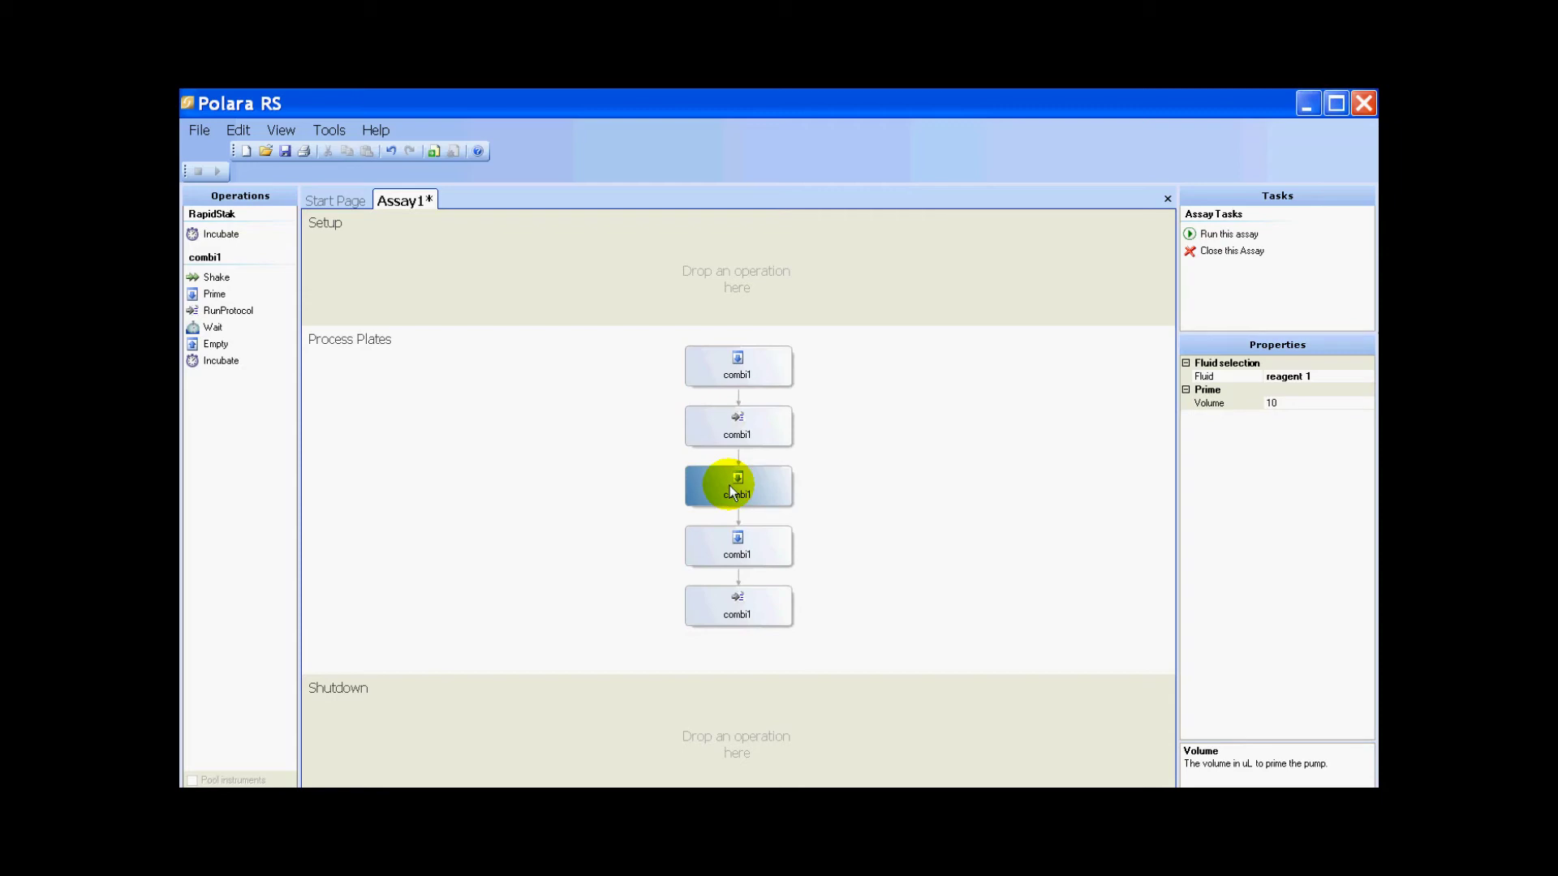
- Set the third Prime step to water with volume 1000
left_click(1310, 376)
left_click(1366, 378)
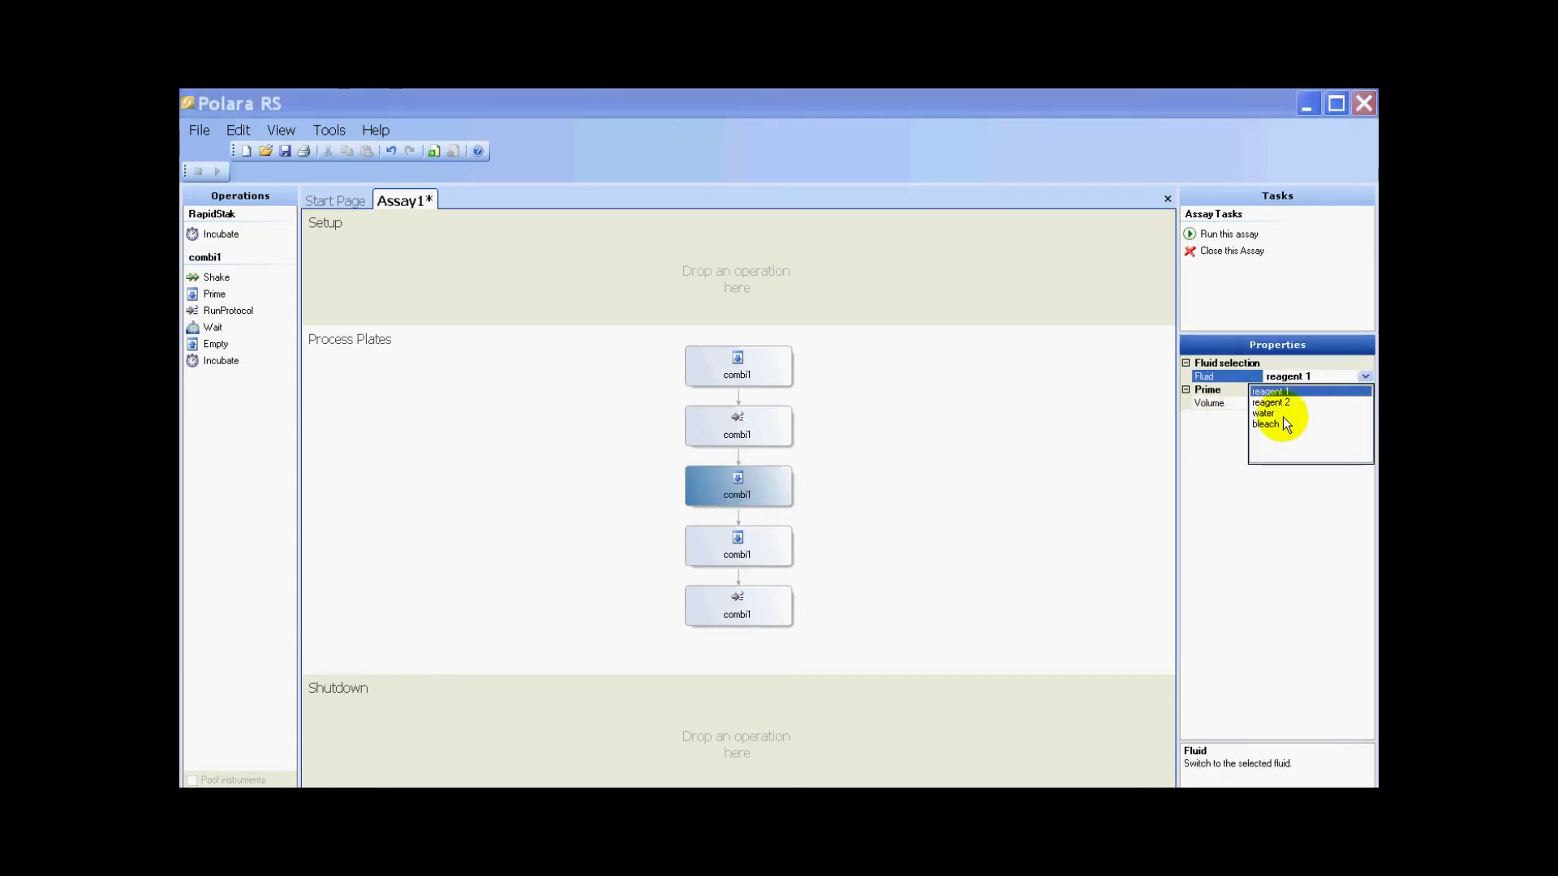
left_click(1275, 412)
left_click(1293, 407)
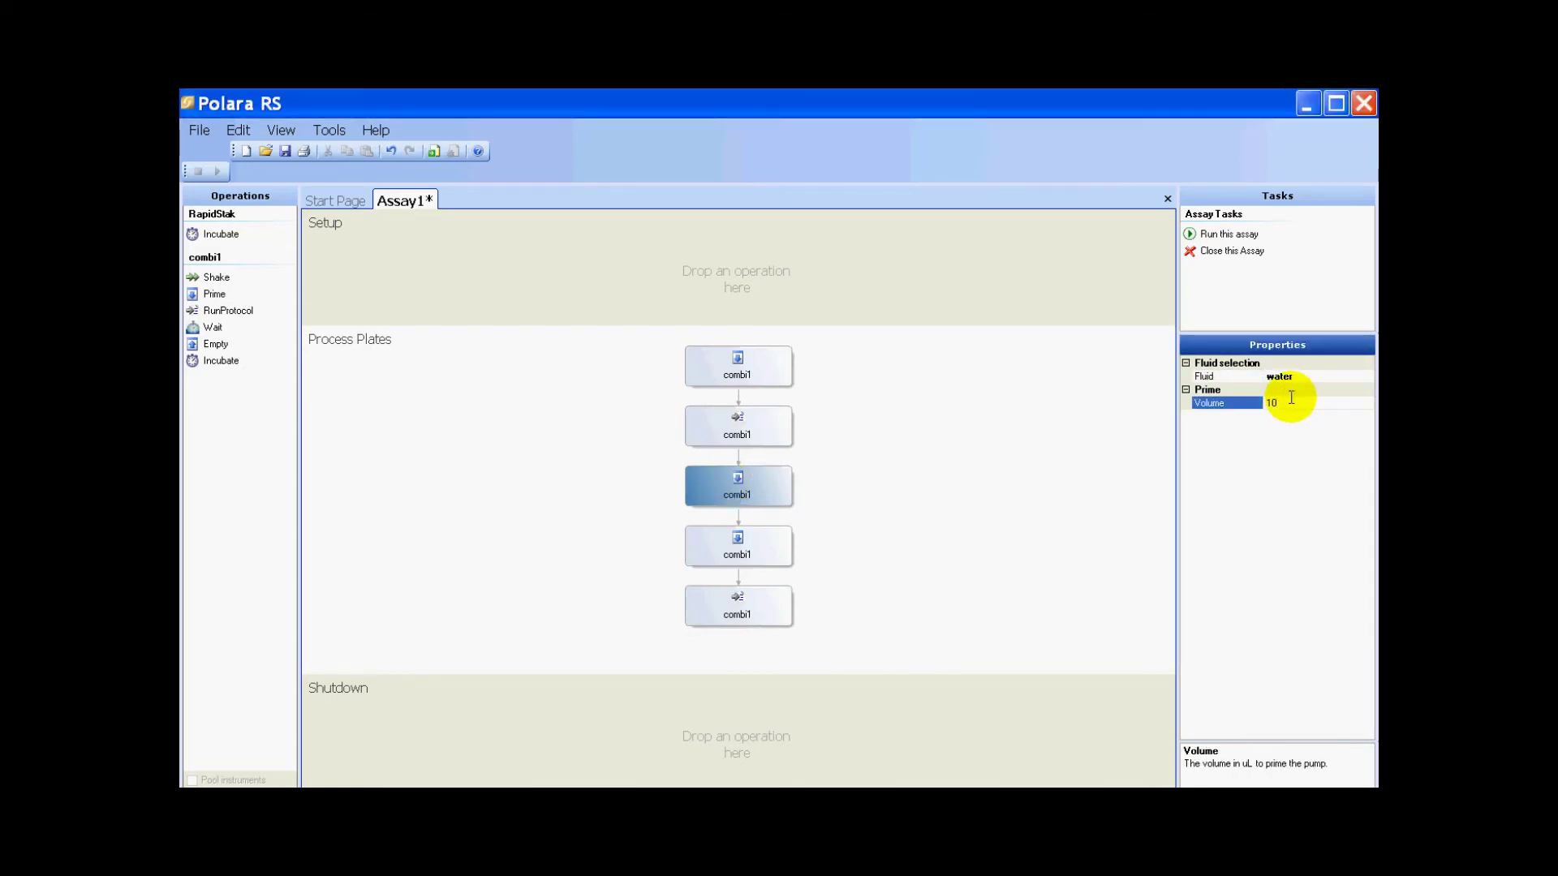
type("00")
key("Return")
- Set the fourth Prime step to reagent 2 with volume 1000
left_click(735, 549)
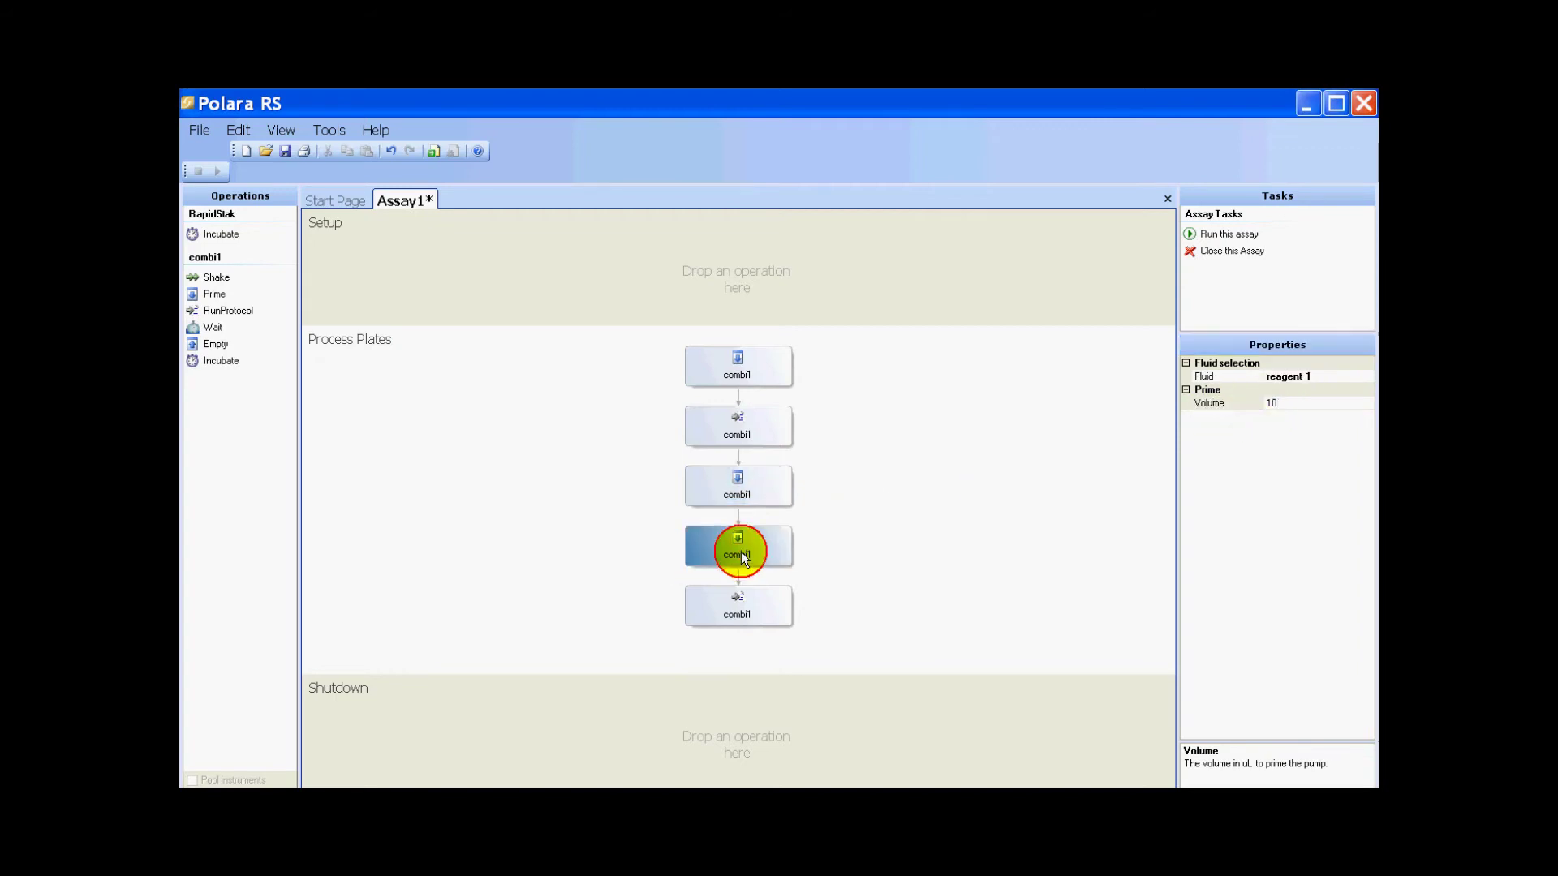
left_click(1327, 375)
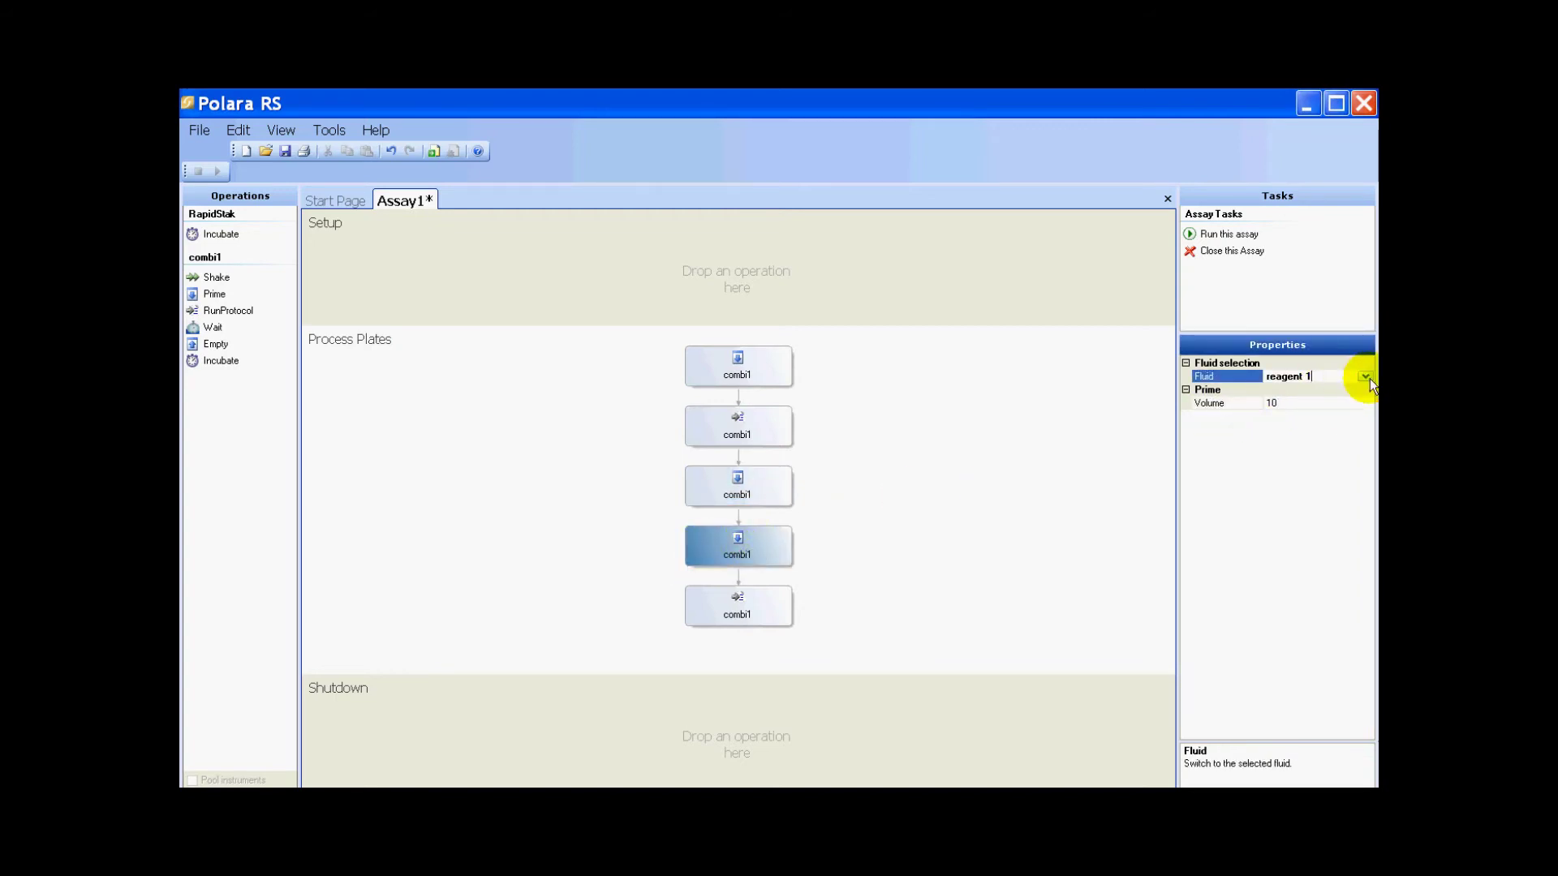
left_click(1366, 377)
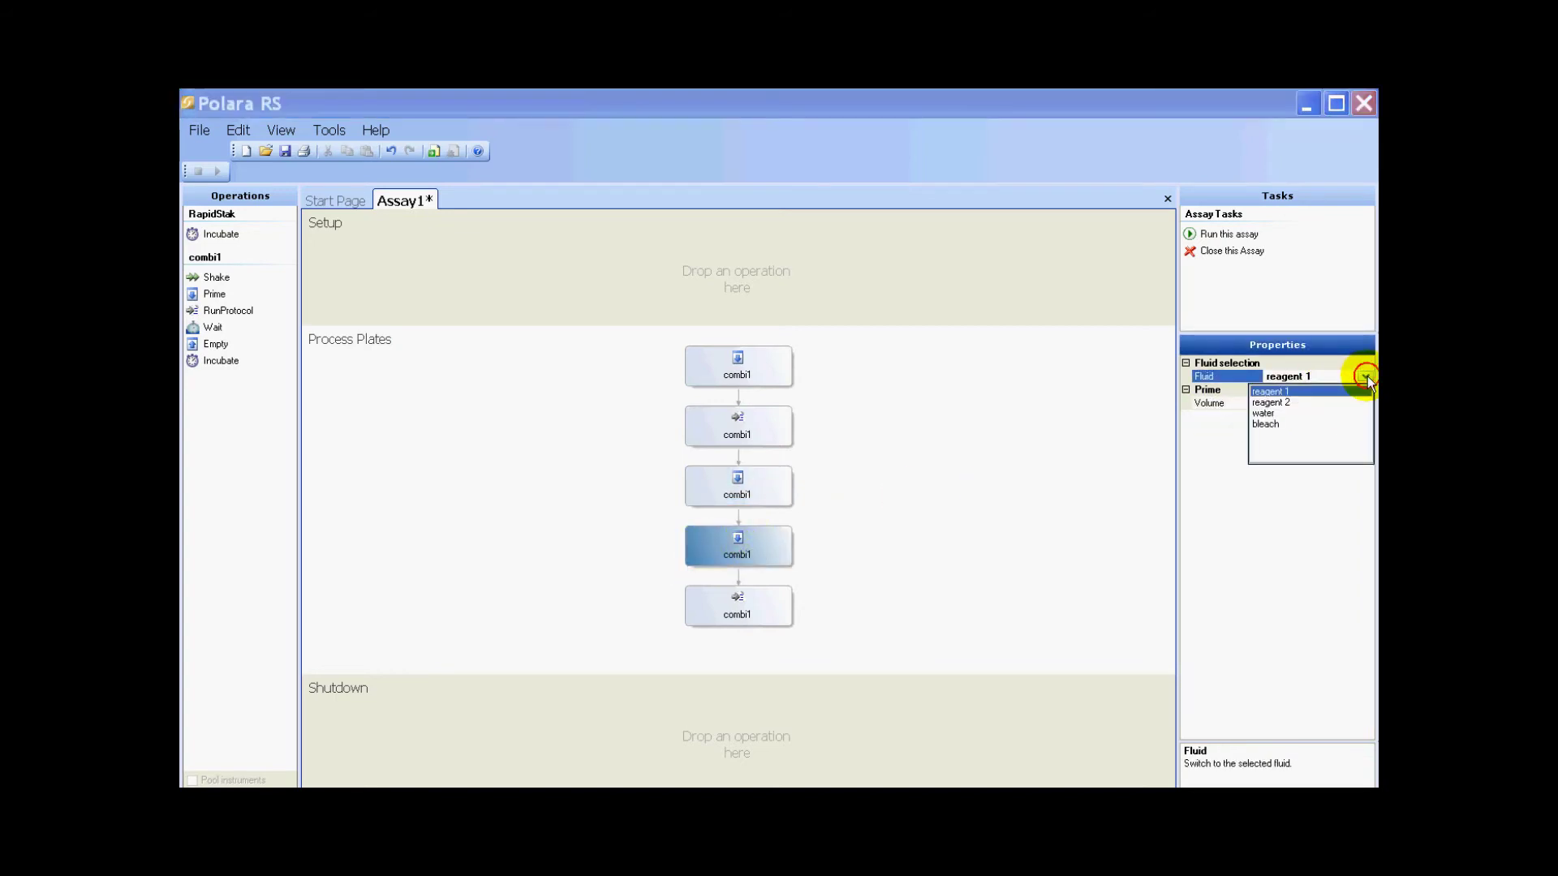
left_click(1279, 403)
left_click(1281, 405)
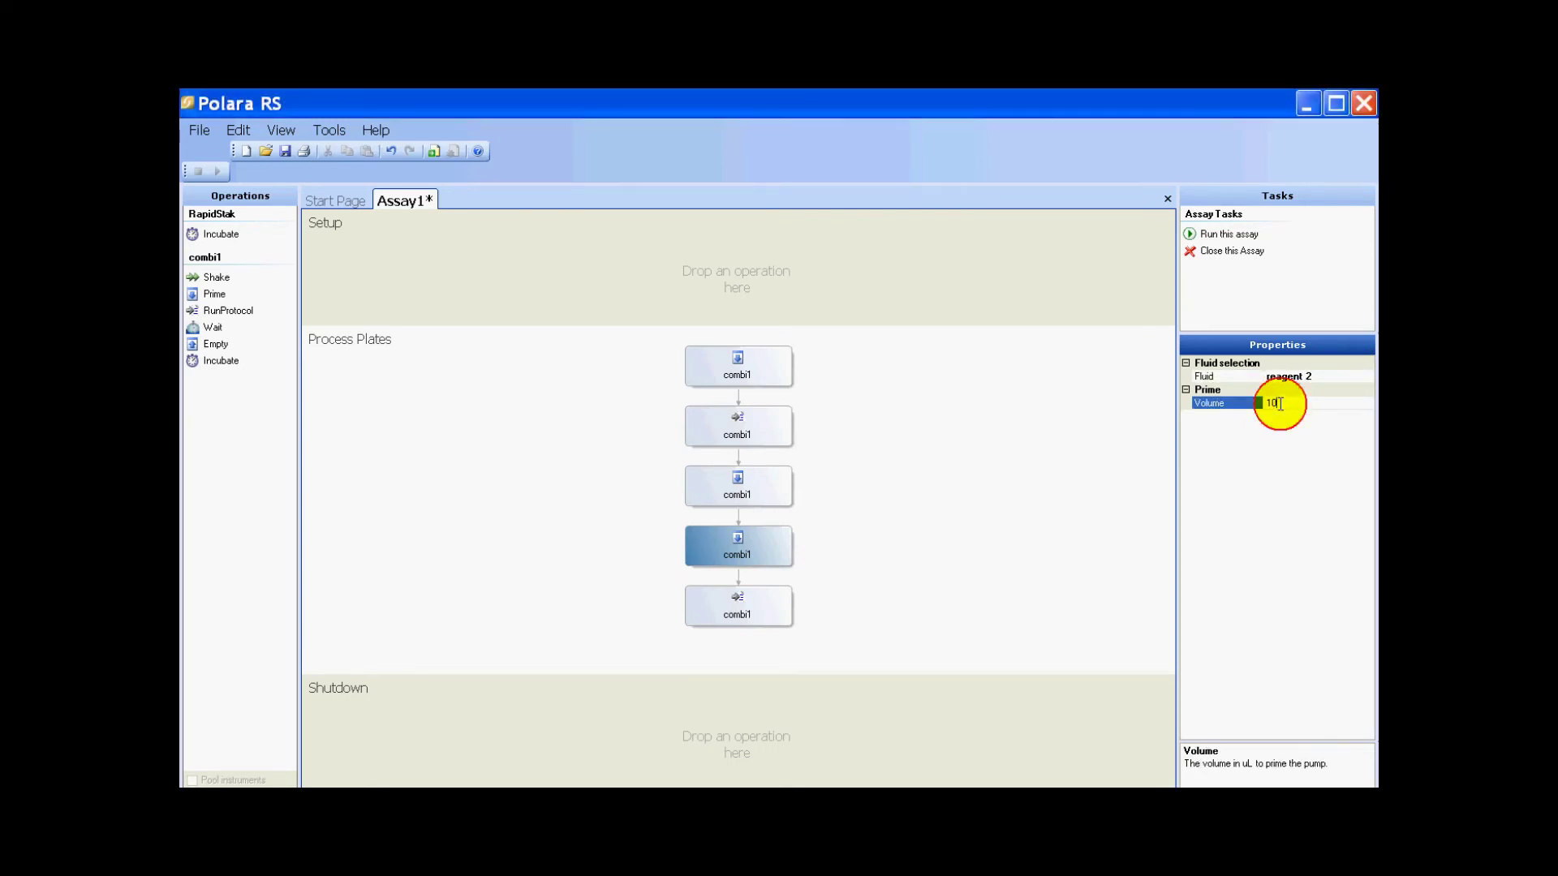
type("00")
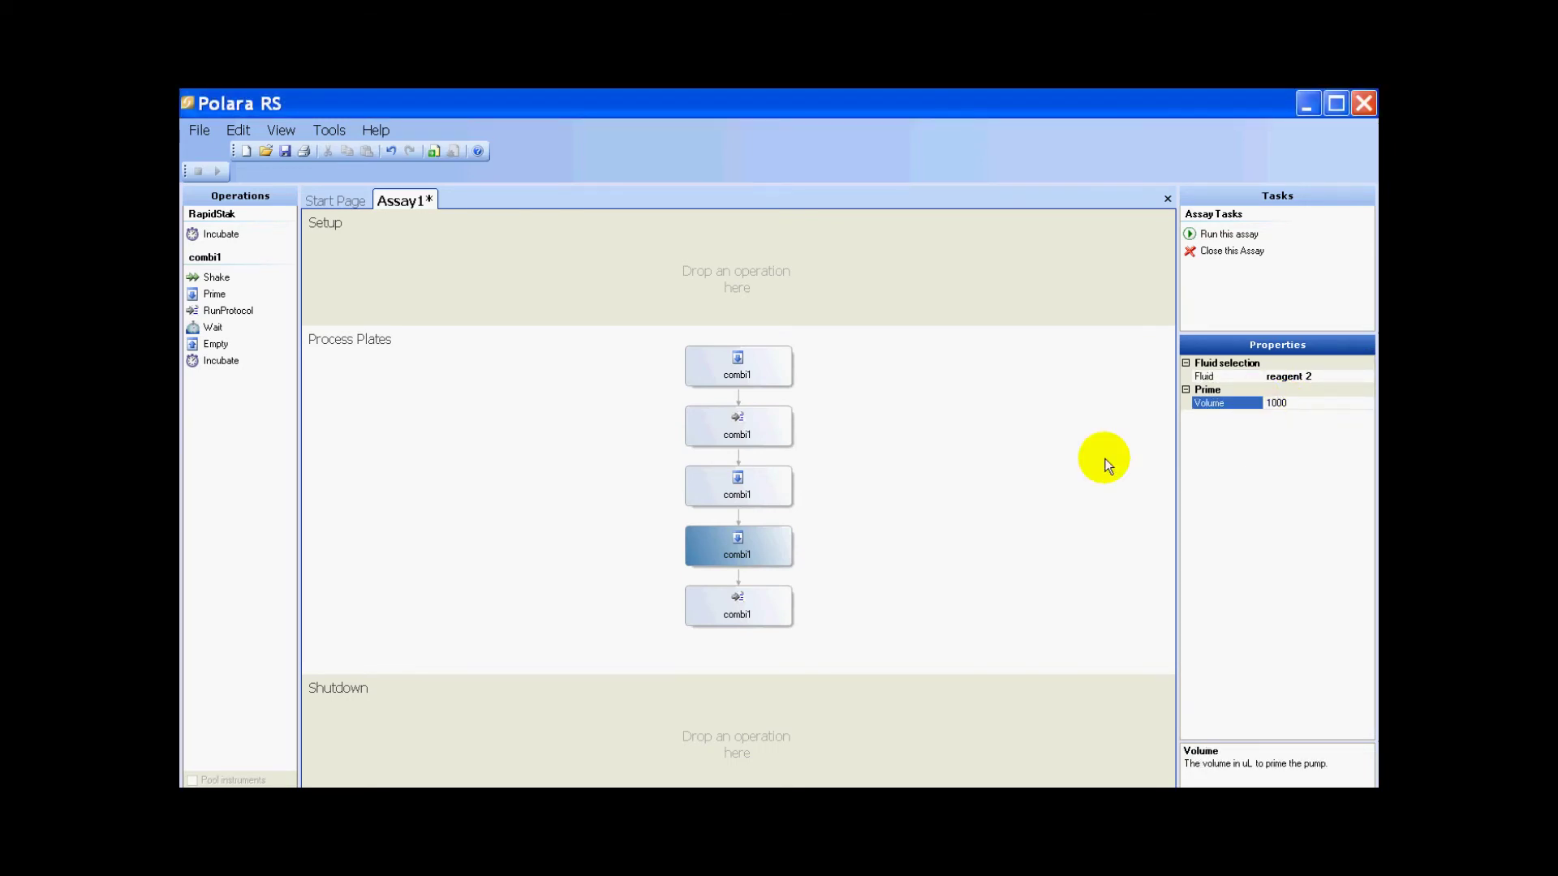
- Make the last RunProtocol step run Odd columns 96 with reagent 2
left_click(753, 606)
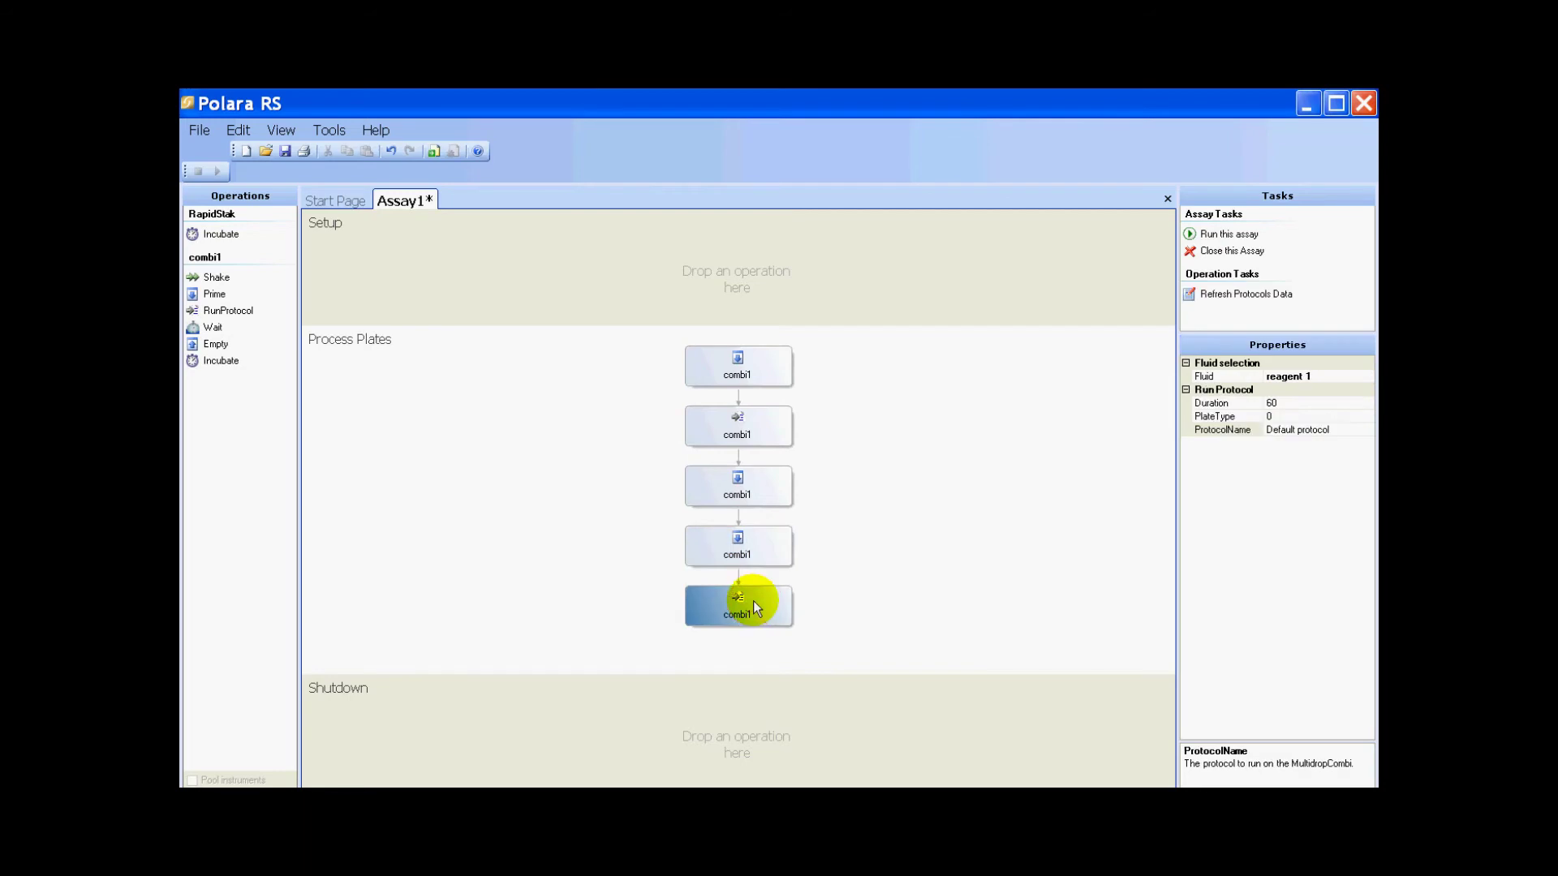
left_click(1335, 378)
left_click(1363, 375)
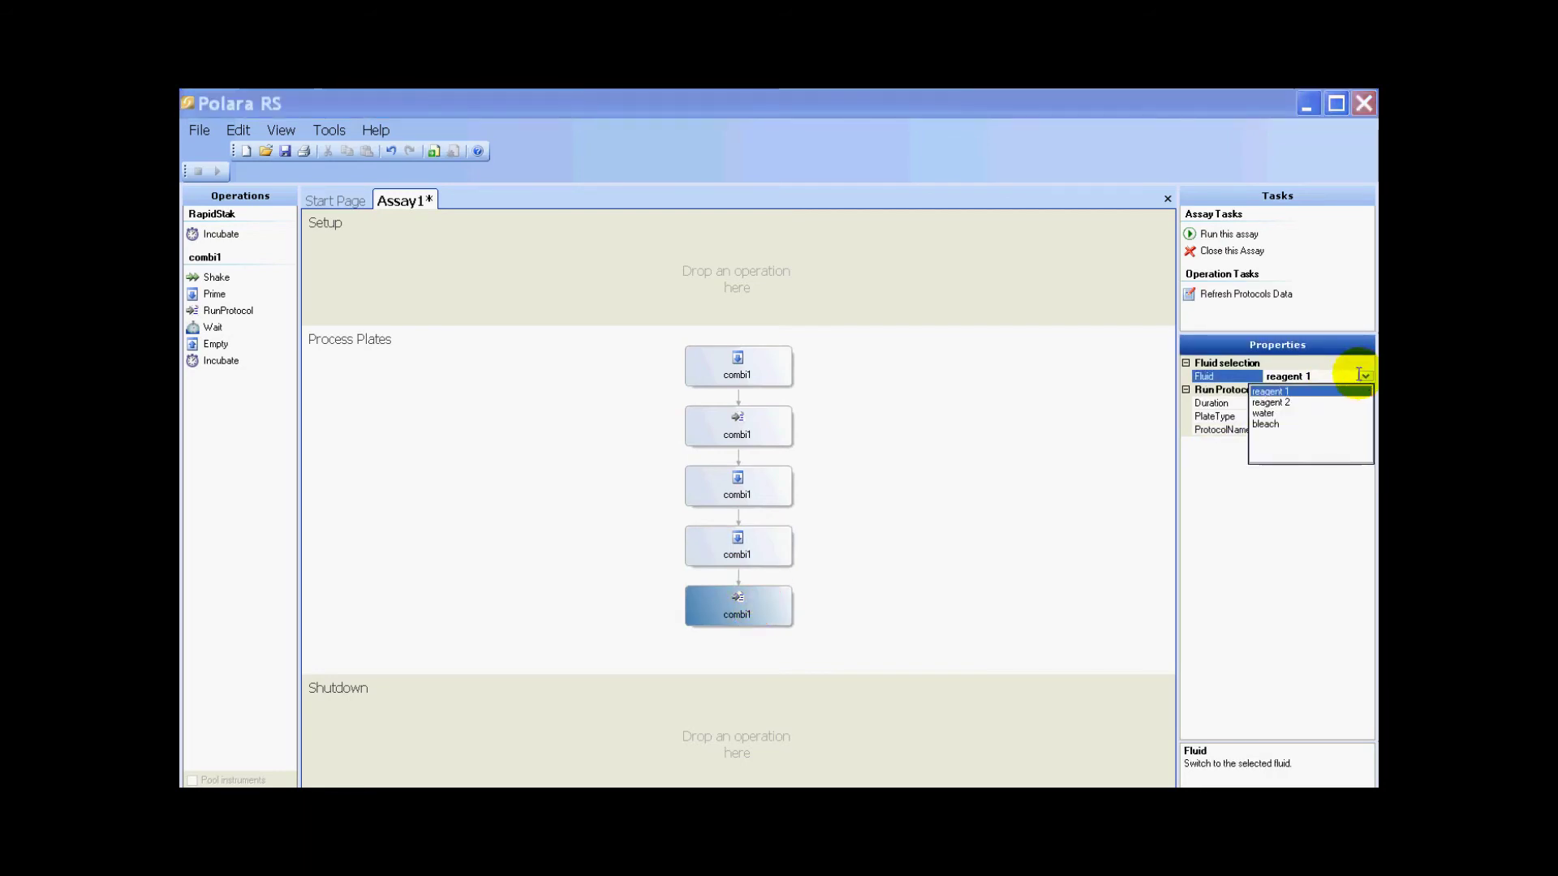
left_click(1288, 402)
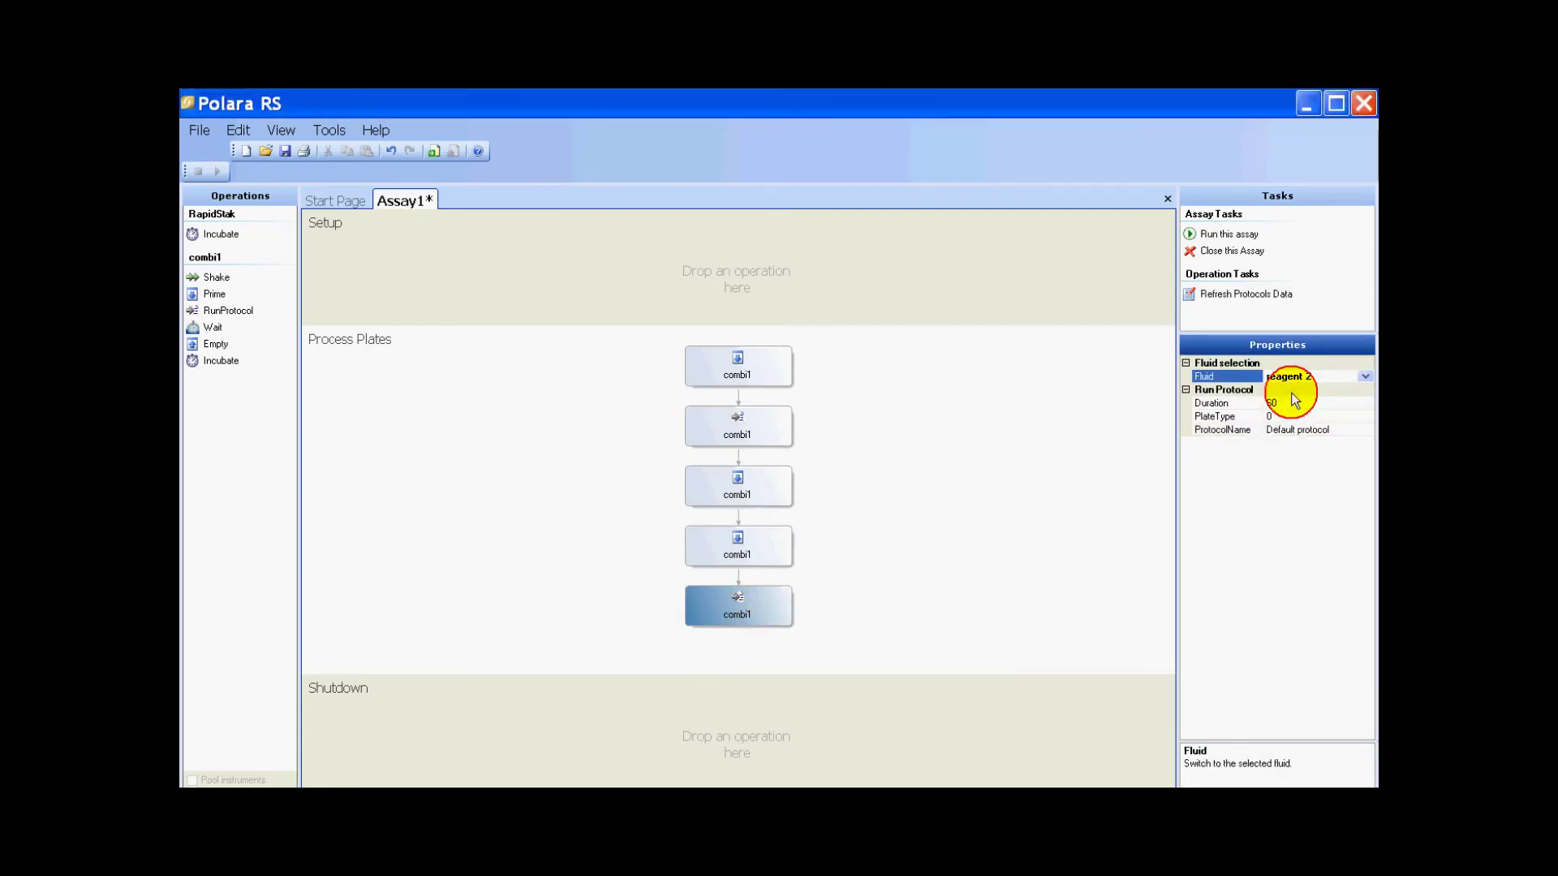
left_click(1318, 431)
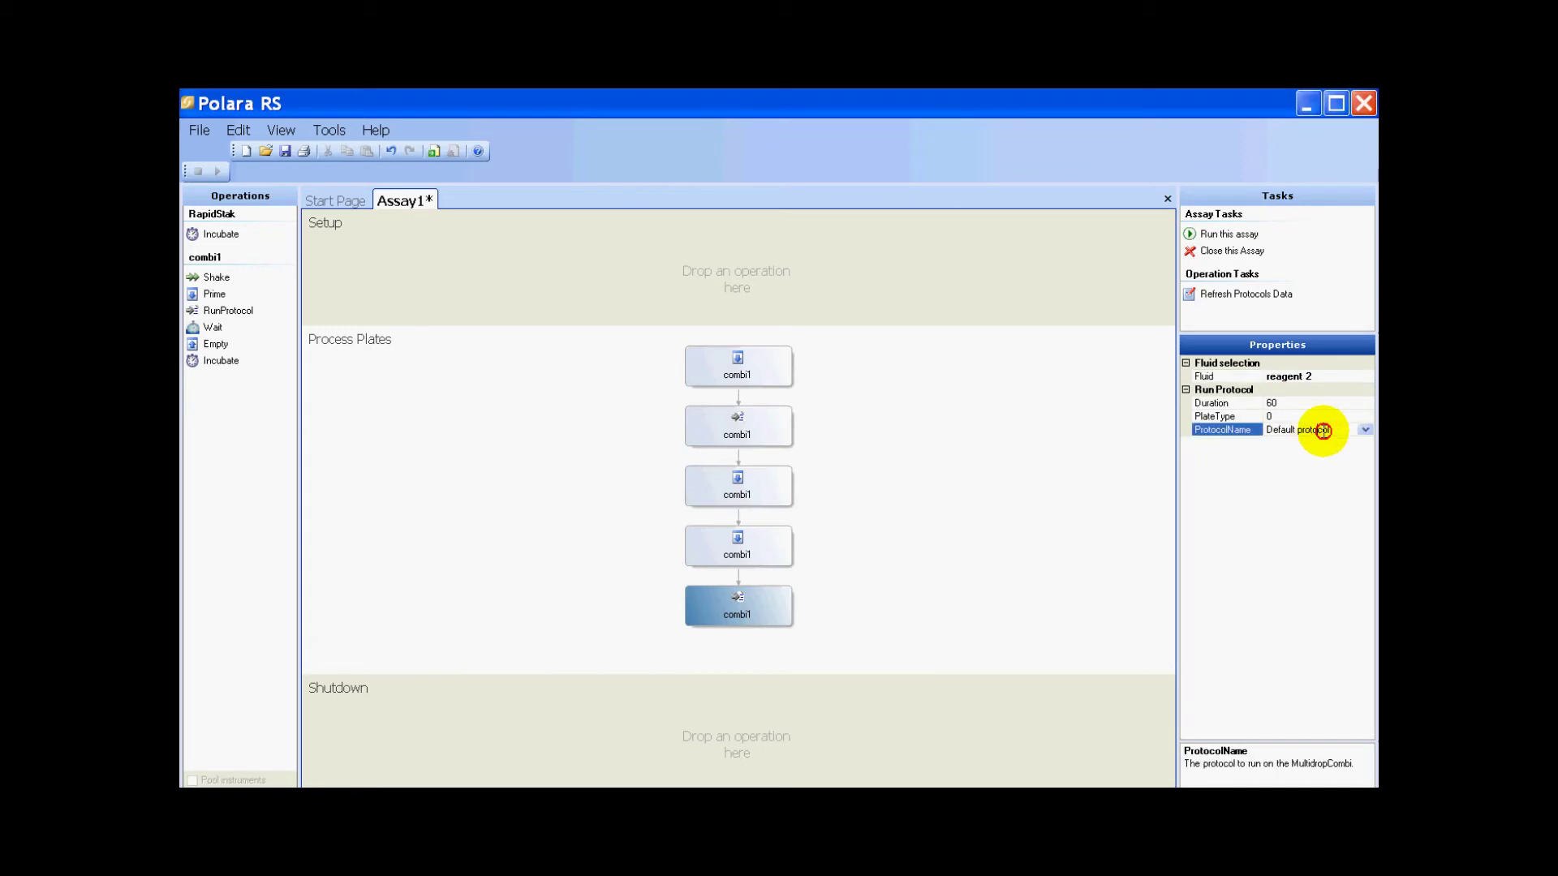
left_click(1366, 429)
left_click(1297, 489)
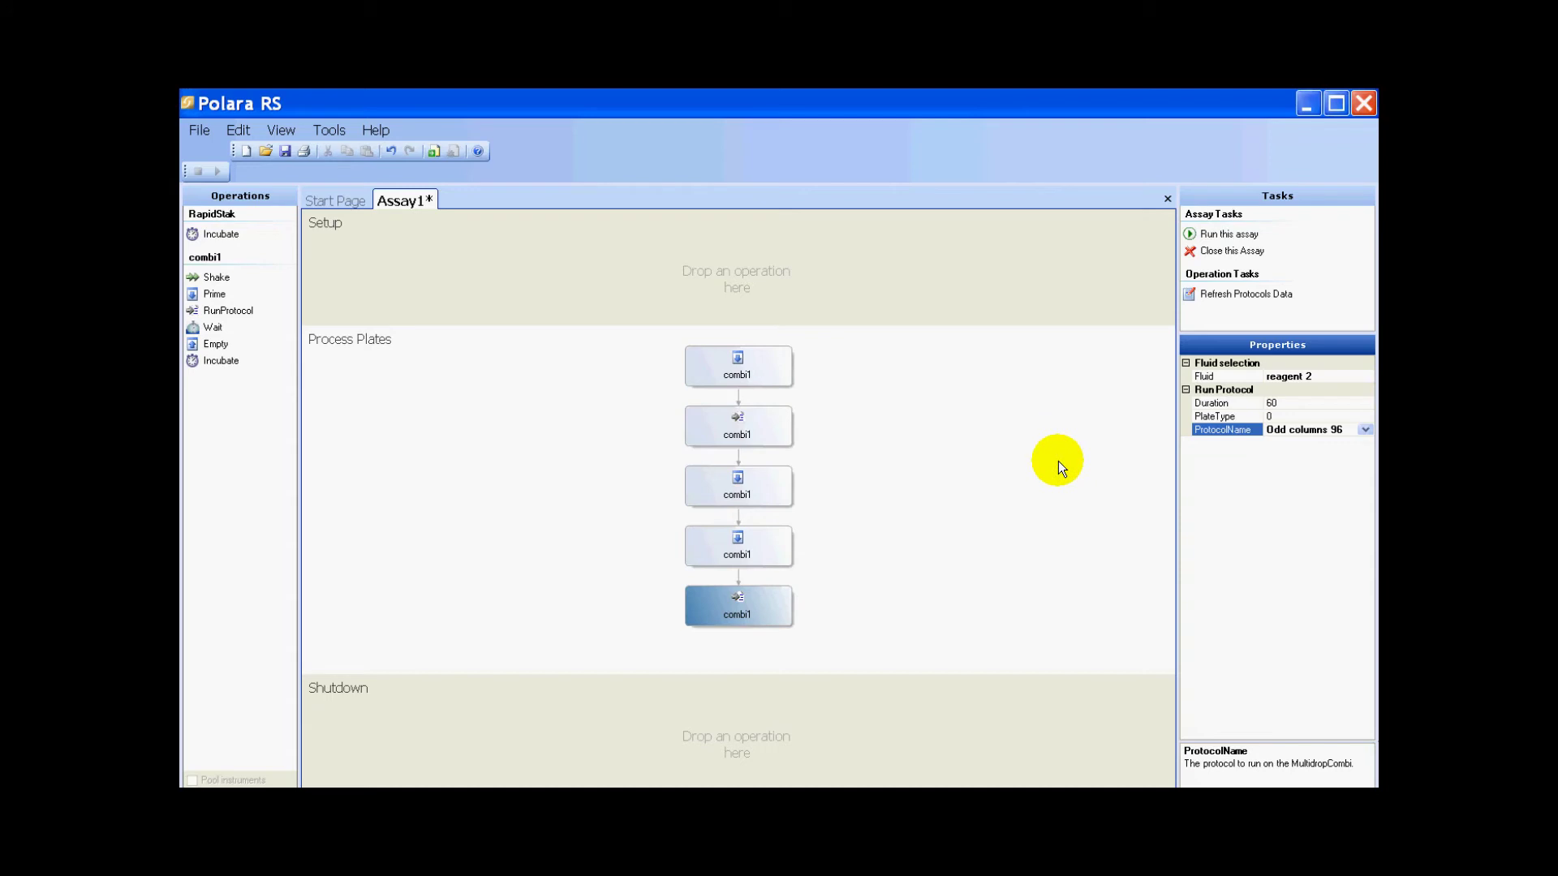
left_click(1074, 361)
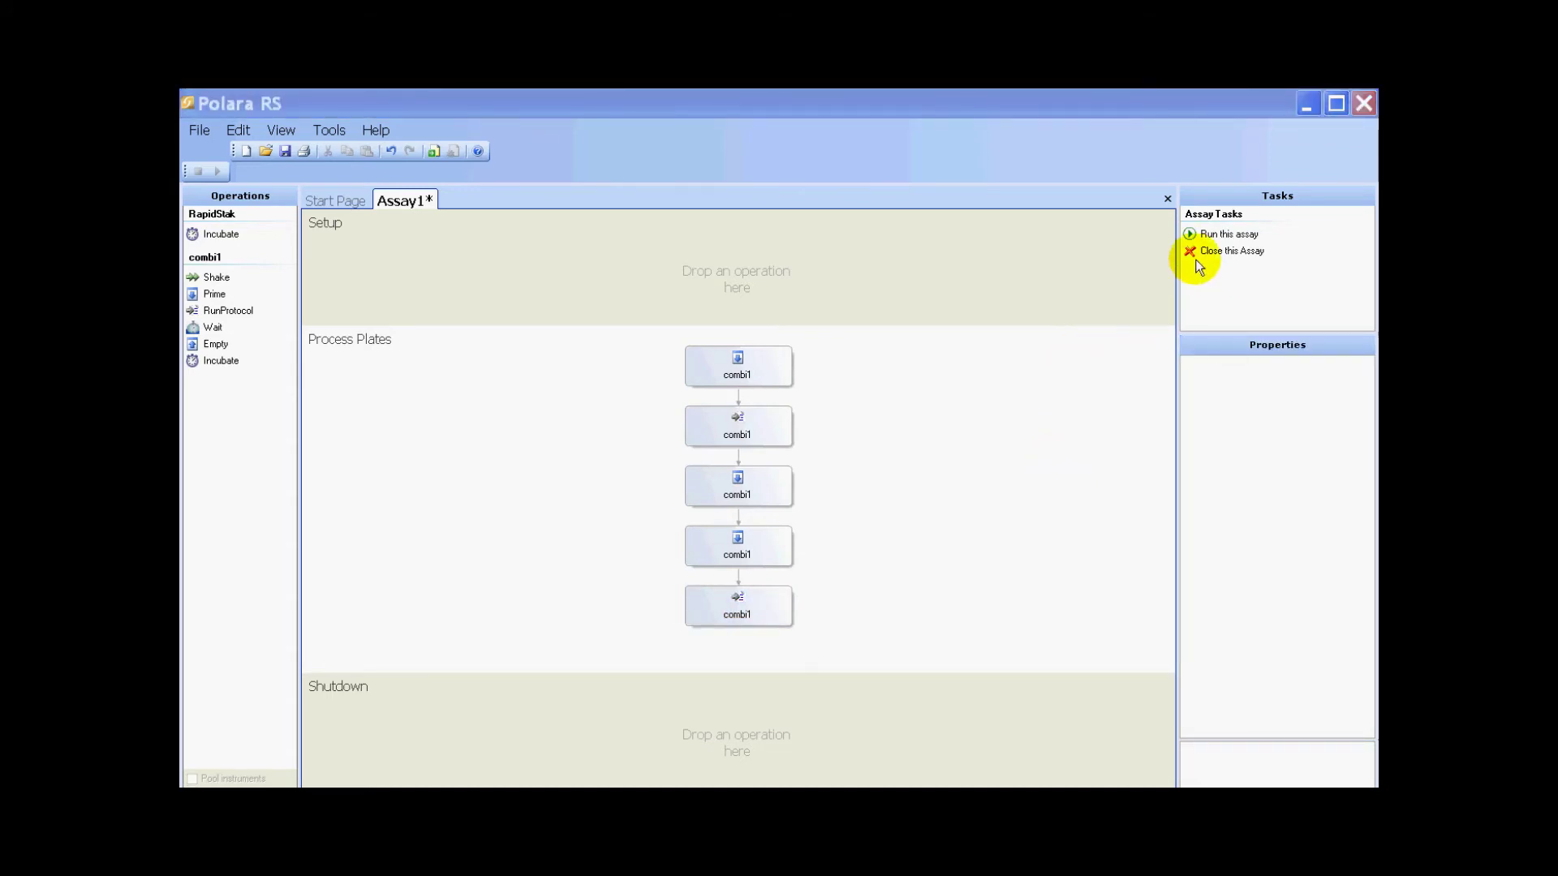
- Run Assay1 from the Assay Tasks pane to open its Run Page
left_click(1217, 235)
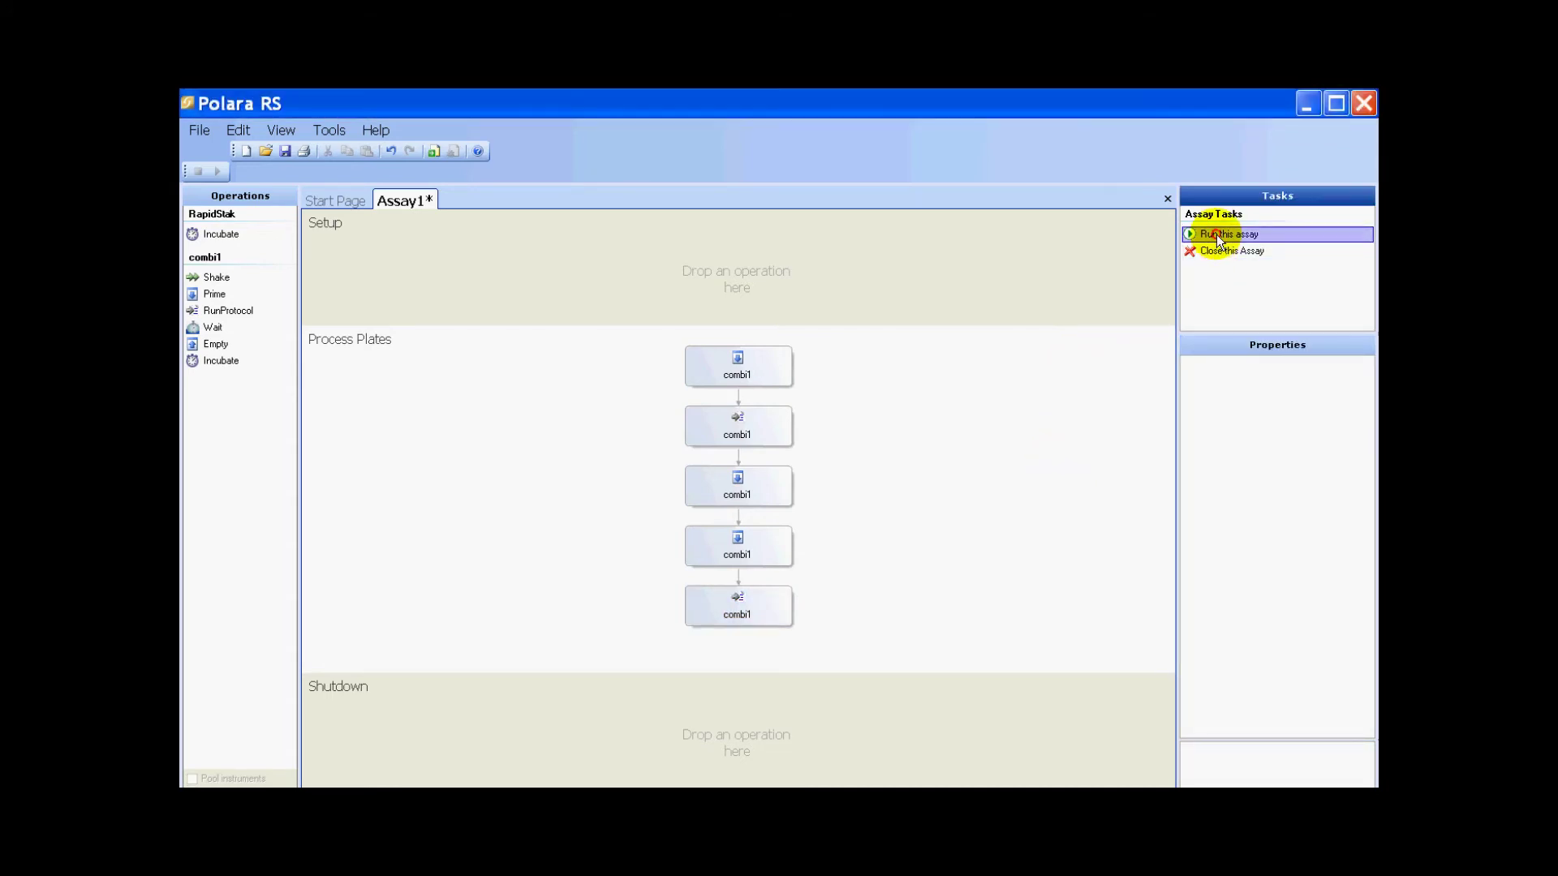